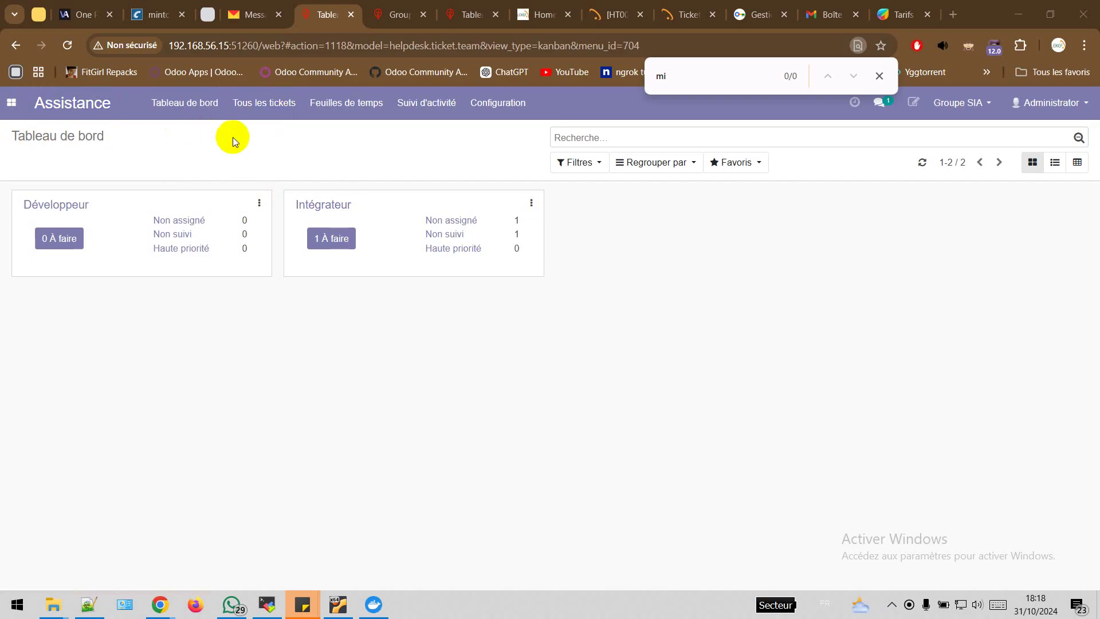
Go back to the Assistance helpdesk dashboard and view the ticket channels list
click(11, 103)
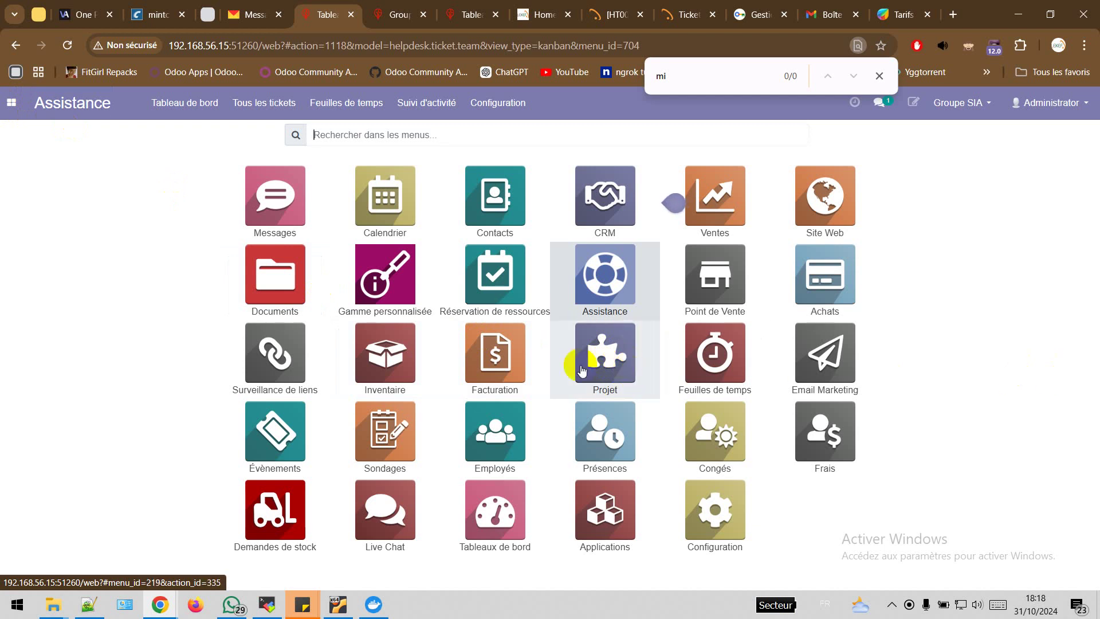
click(622, 277)
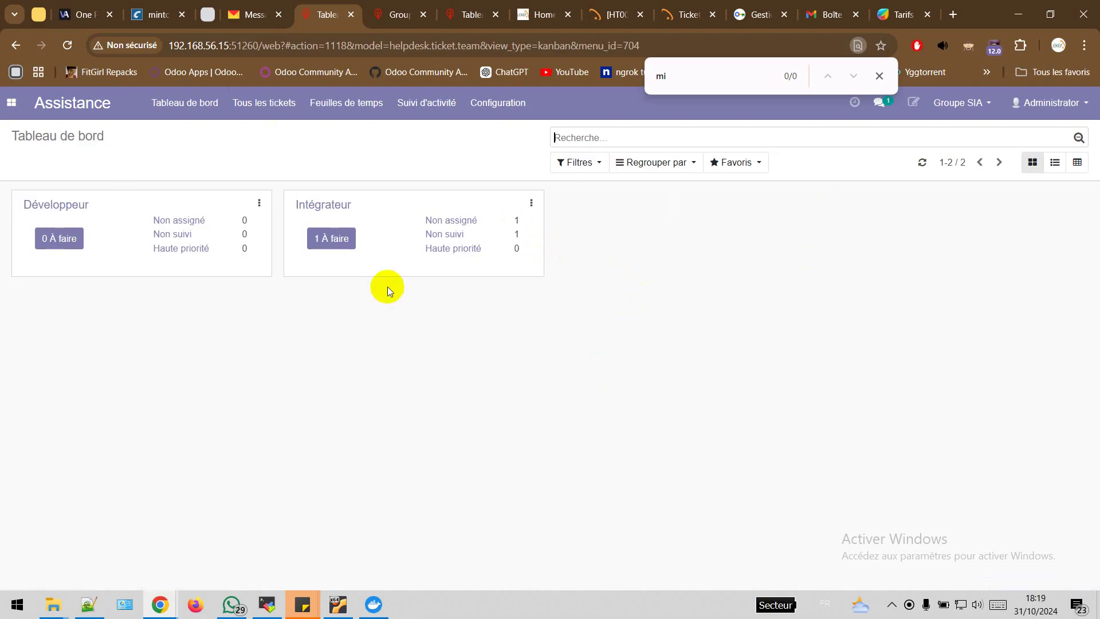
click(510, 108)
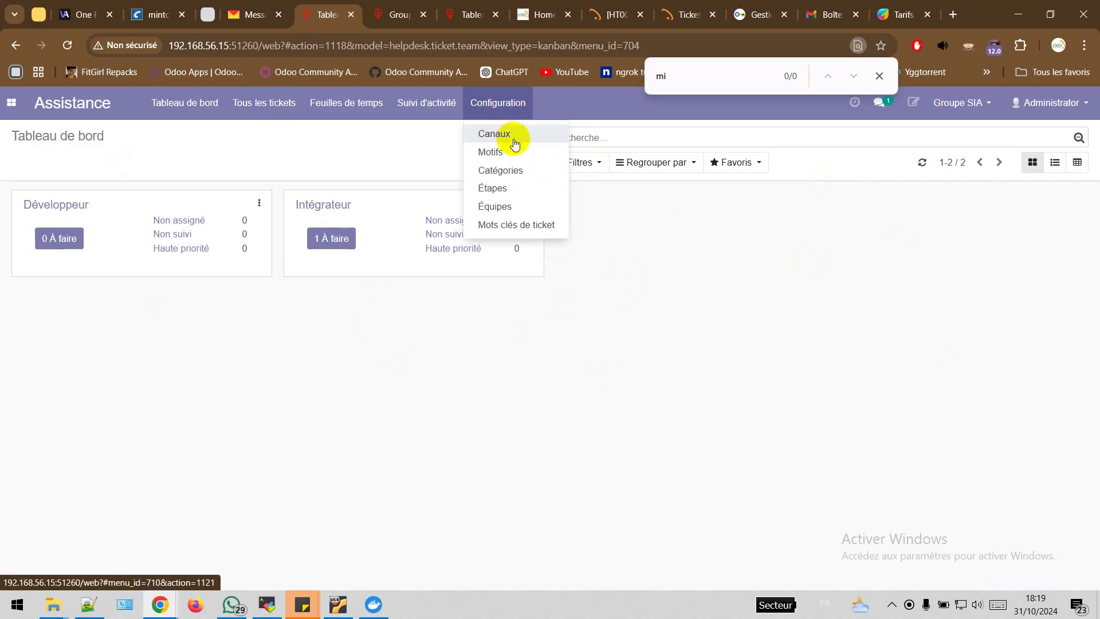
click(498, 154)
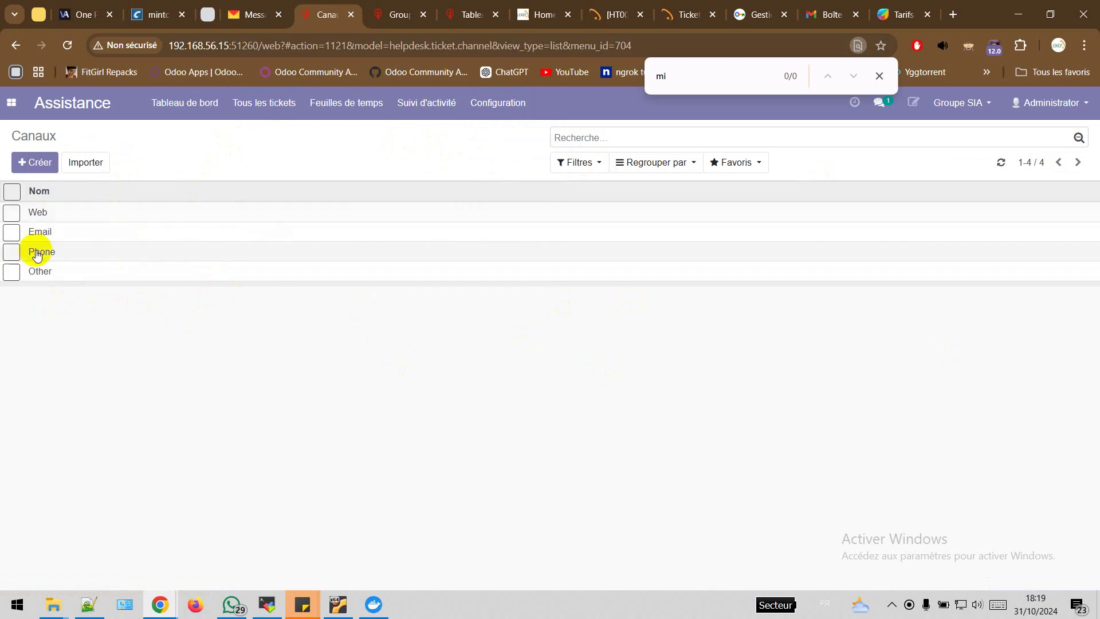
Review the ticket reasons (Motifs) and categories, ending on the ticket stages (Étapes) list
click(498, 104)
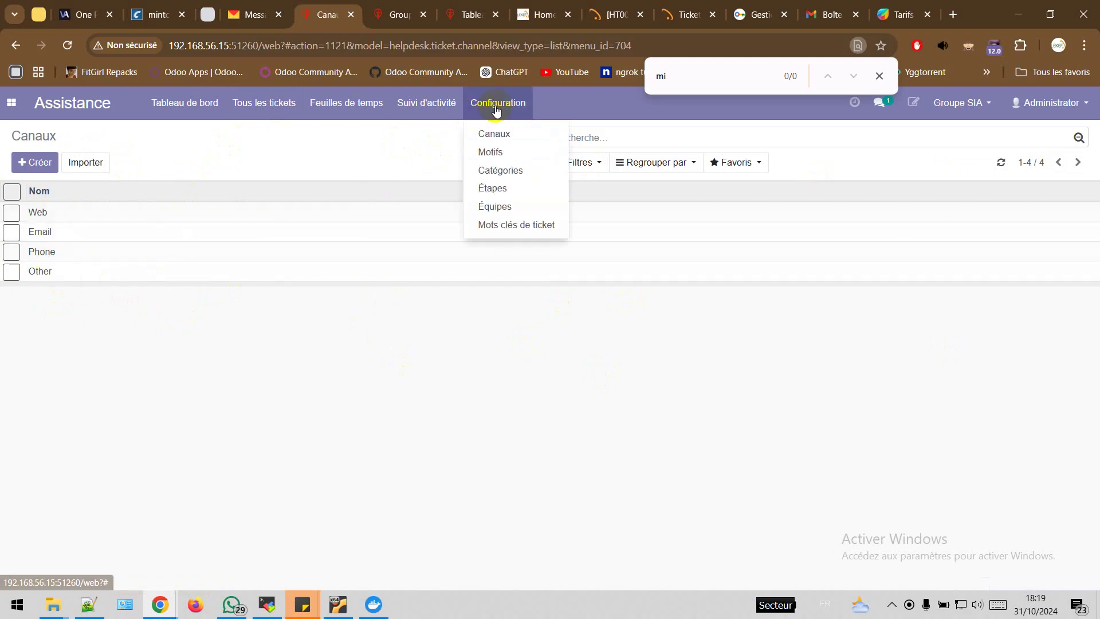
click(512, 155)
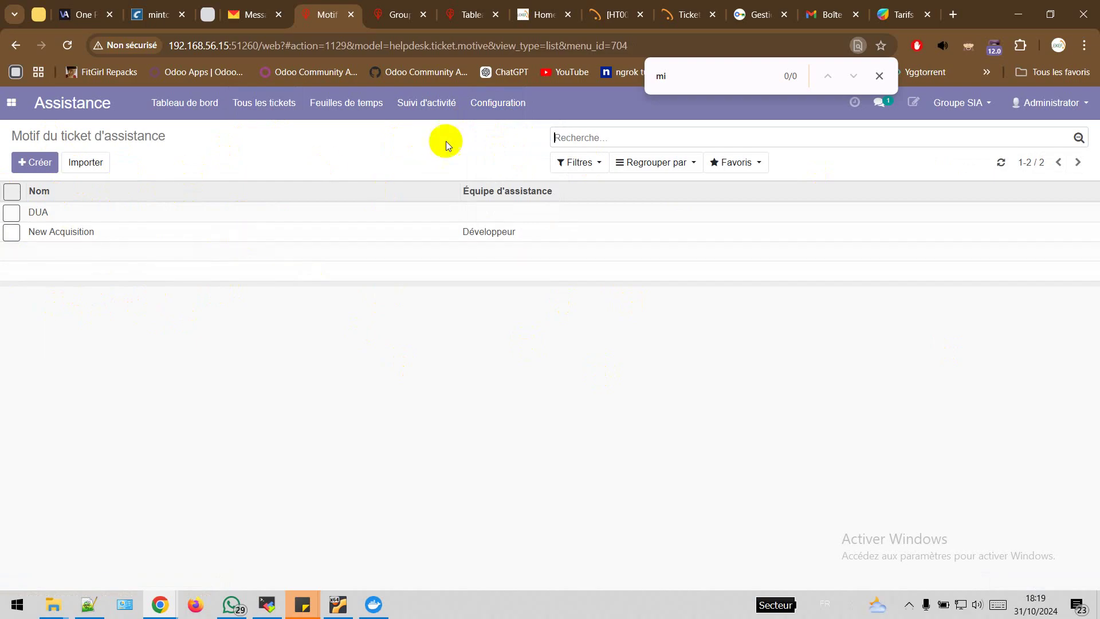
click(504, 112)
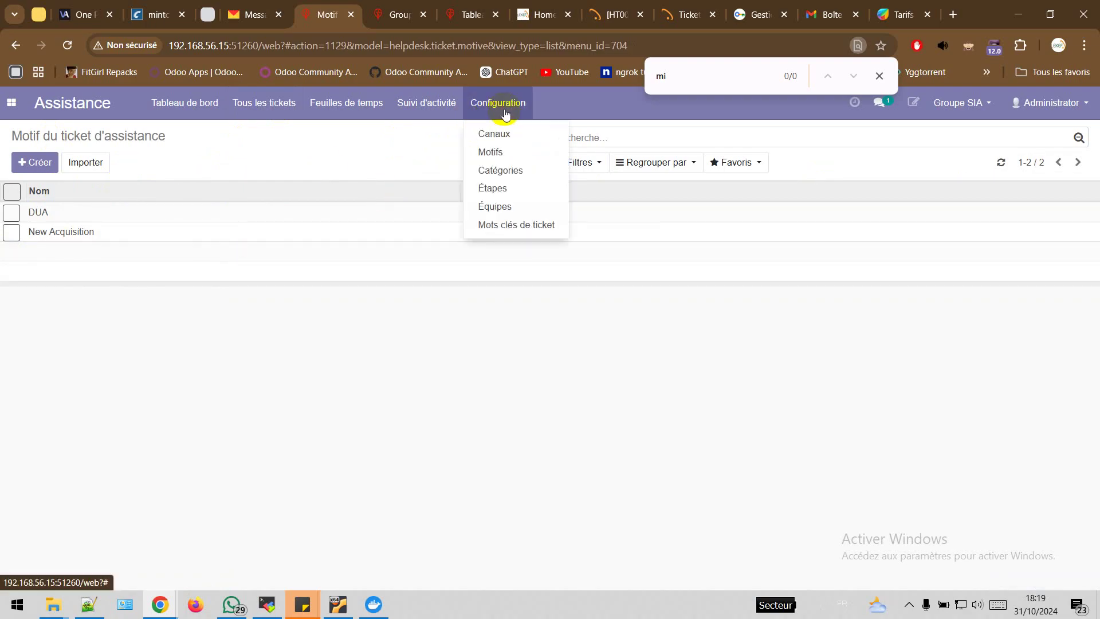
click(510, 171)
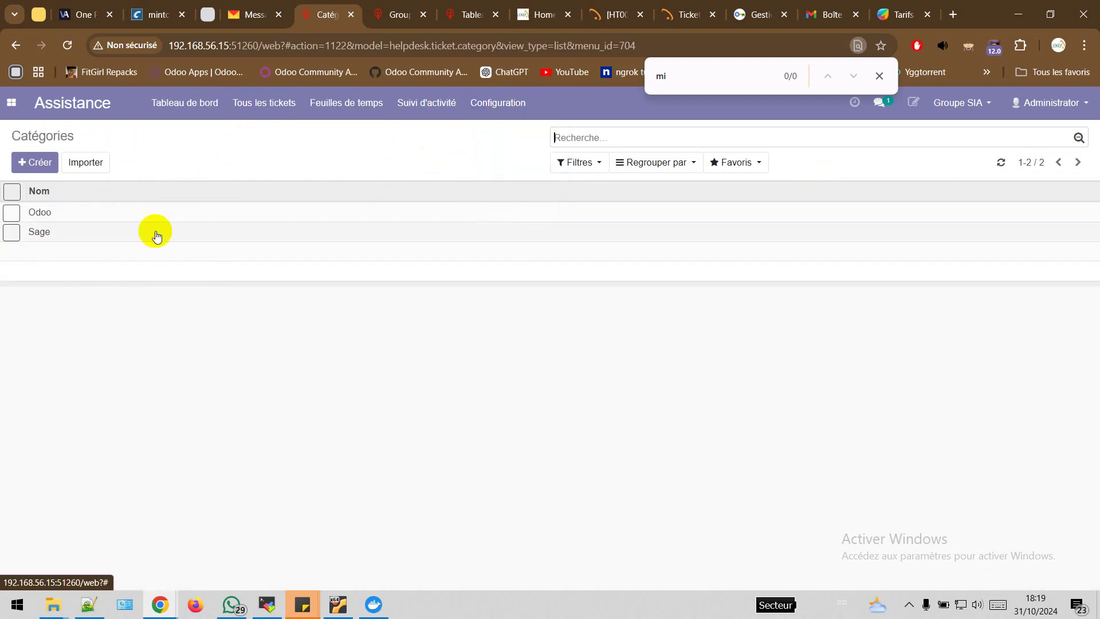
click(493, 111)
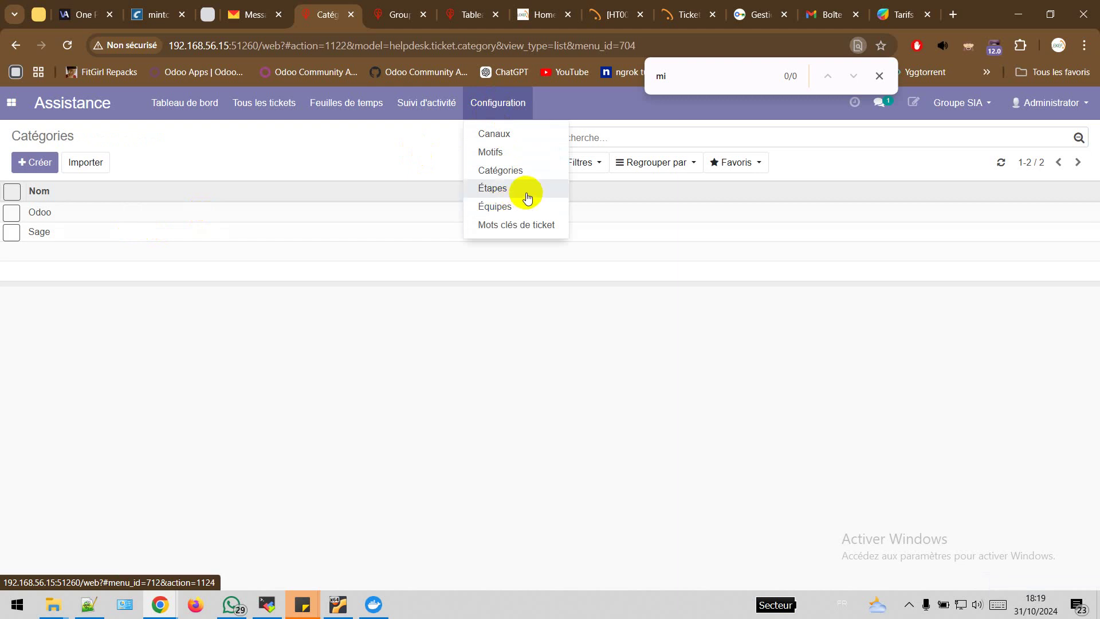
click(497, 187)
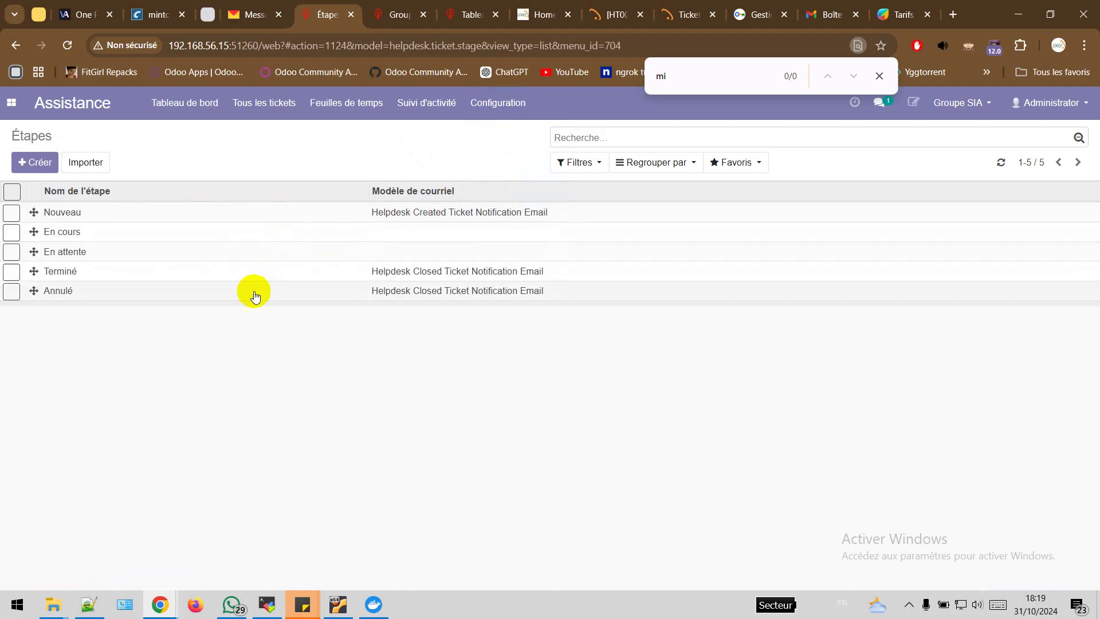
Inspect the Nouveau stage record, then step through the Annulé and Terminé stage records
click(314, 213)
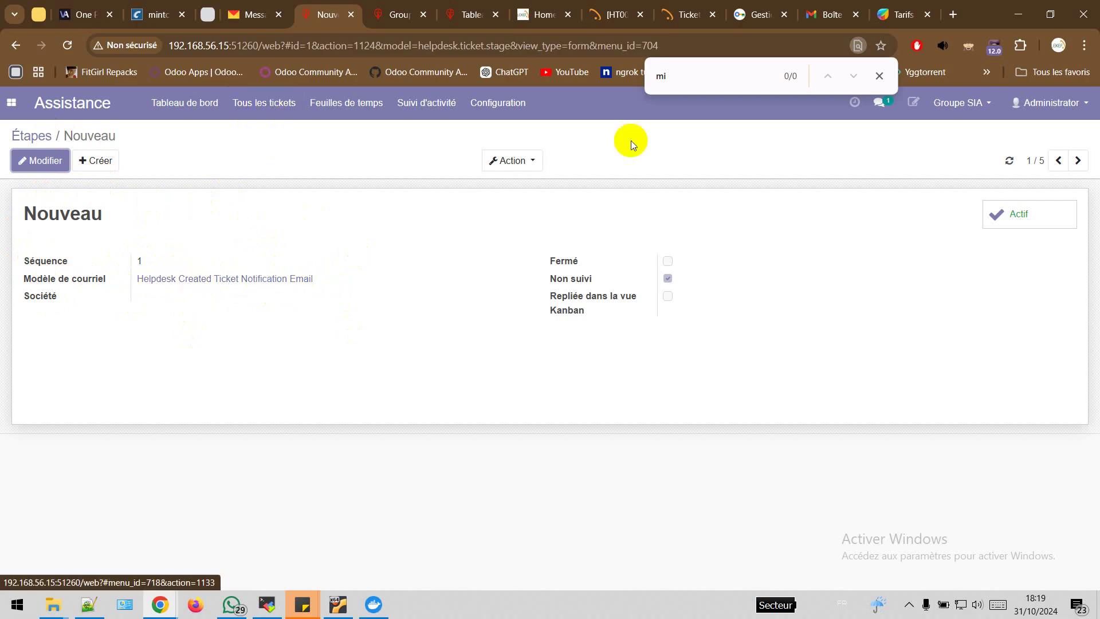
click(1059, 161)
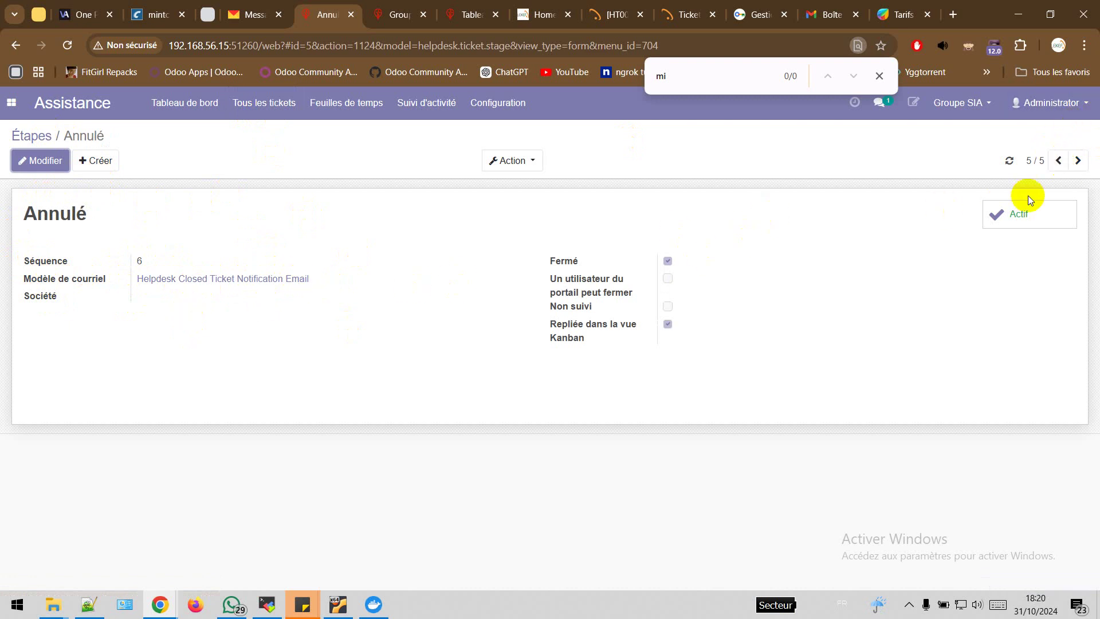
click(1059, 160)
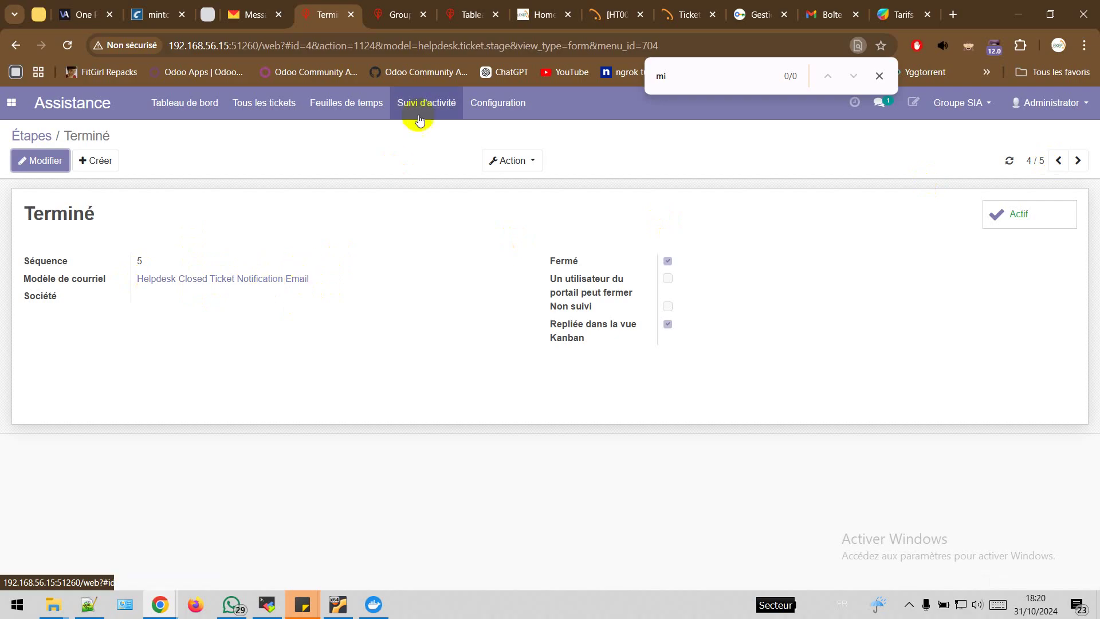
click(498, 103)
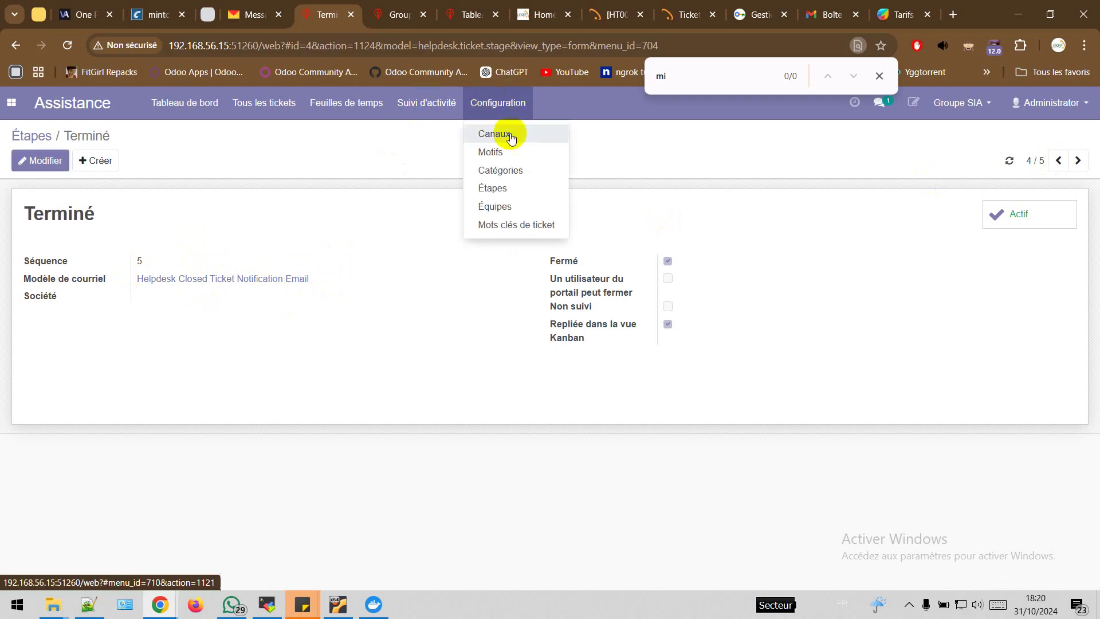
click(512, 211)
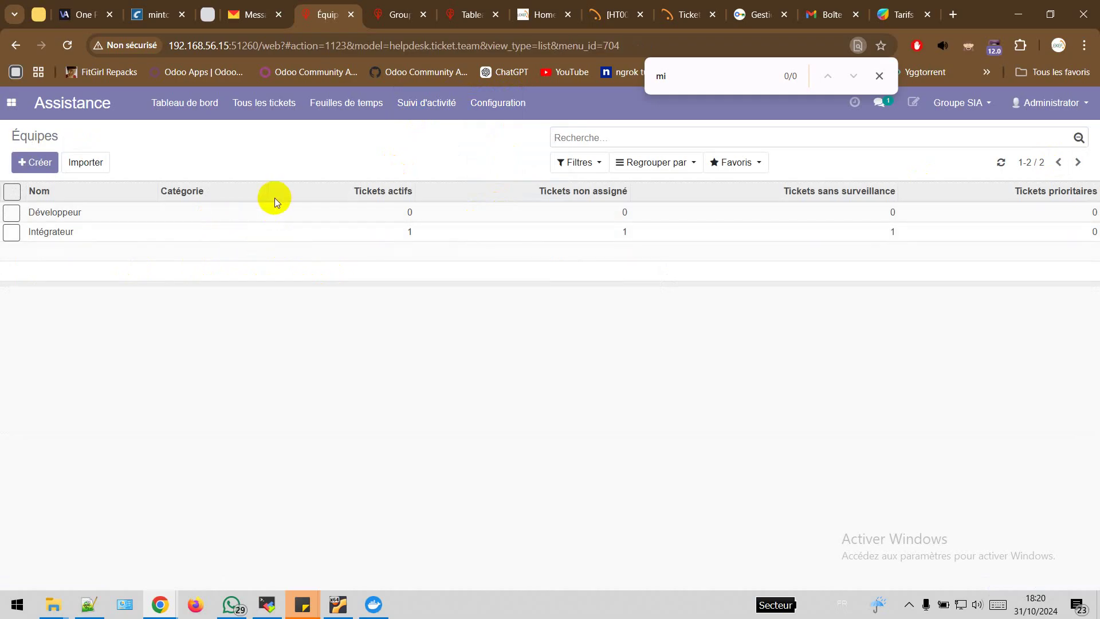
click(261, 231)
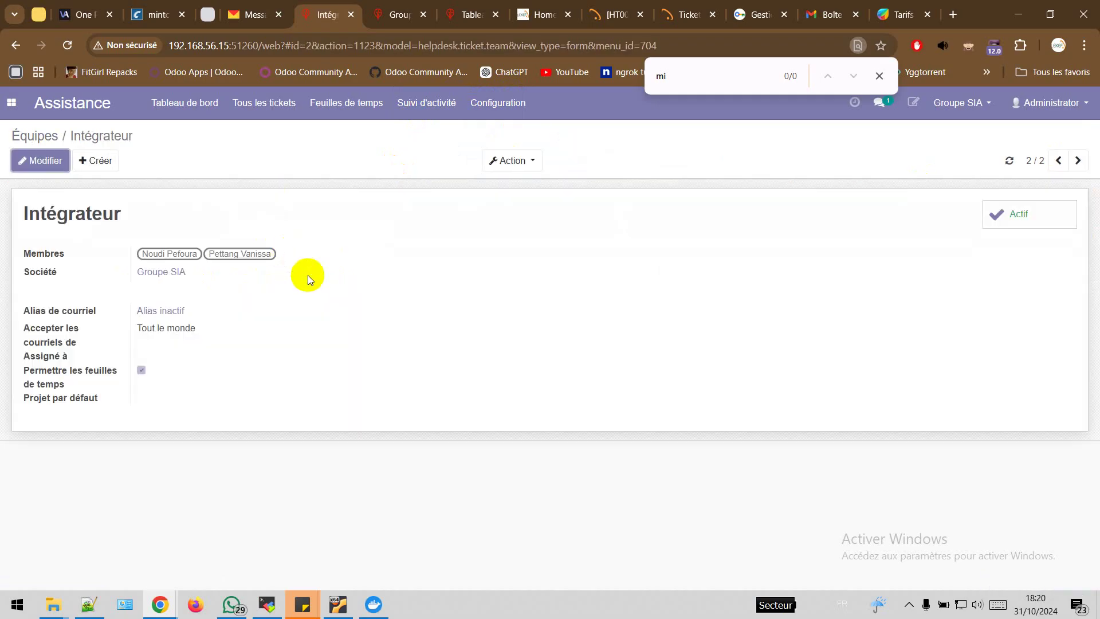
click(38, 161)
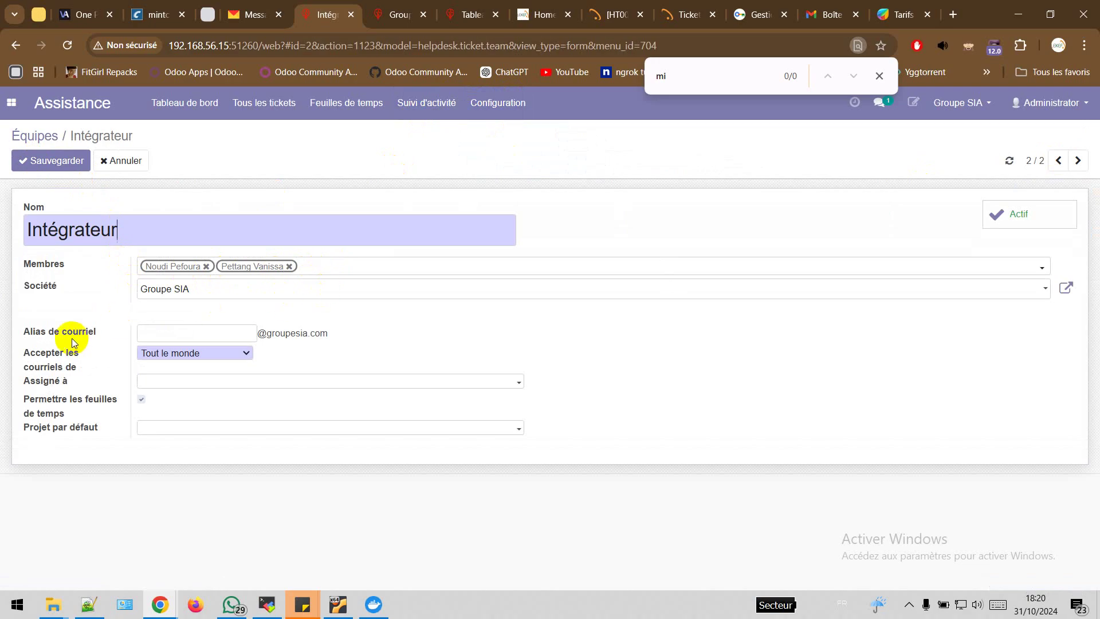
mouse_move(72, 340)
click(227, 333)
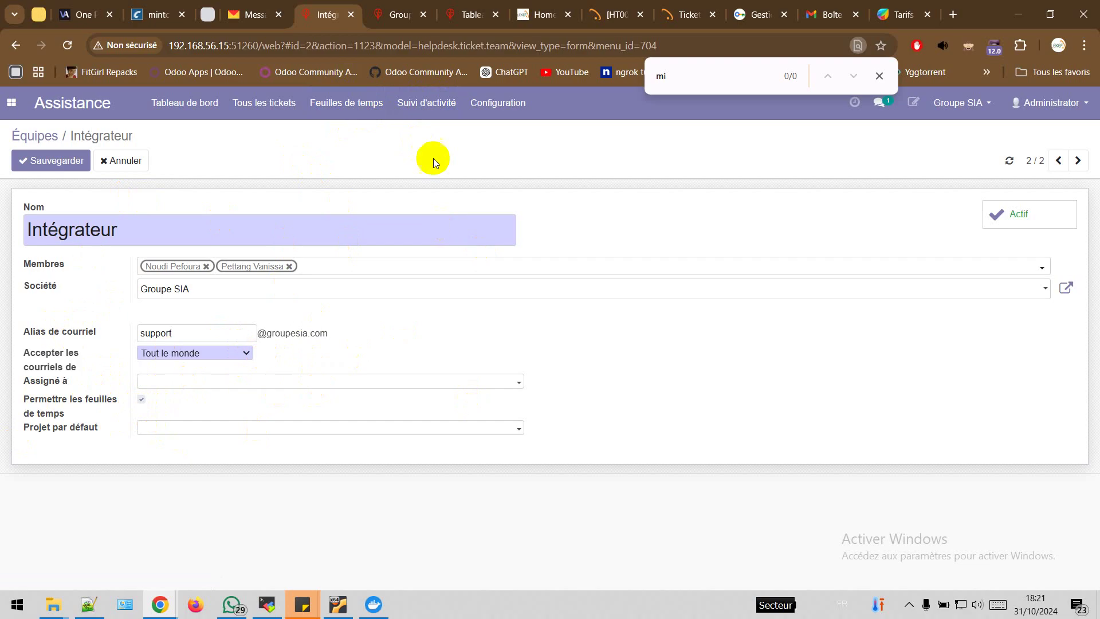
click(518, 101)
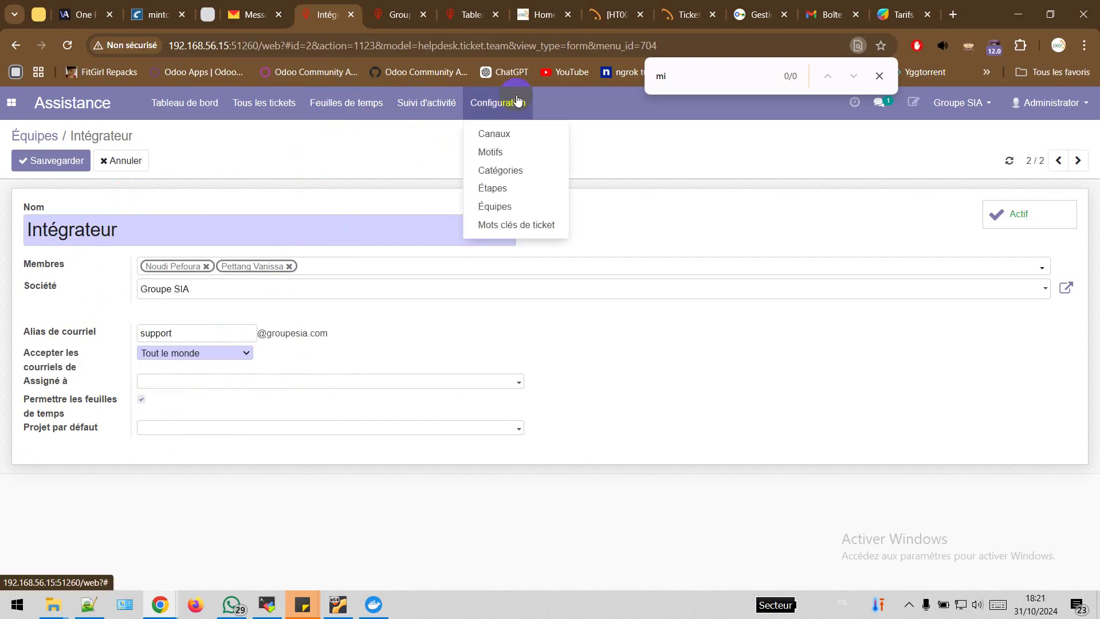
Discard the team edit for the ticket keywords list, view all tickets, then return to the dashboard
click(545, 225)
click(342, 204)
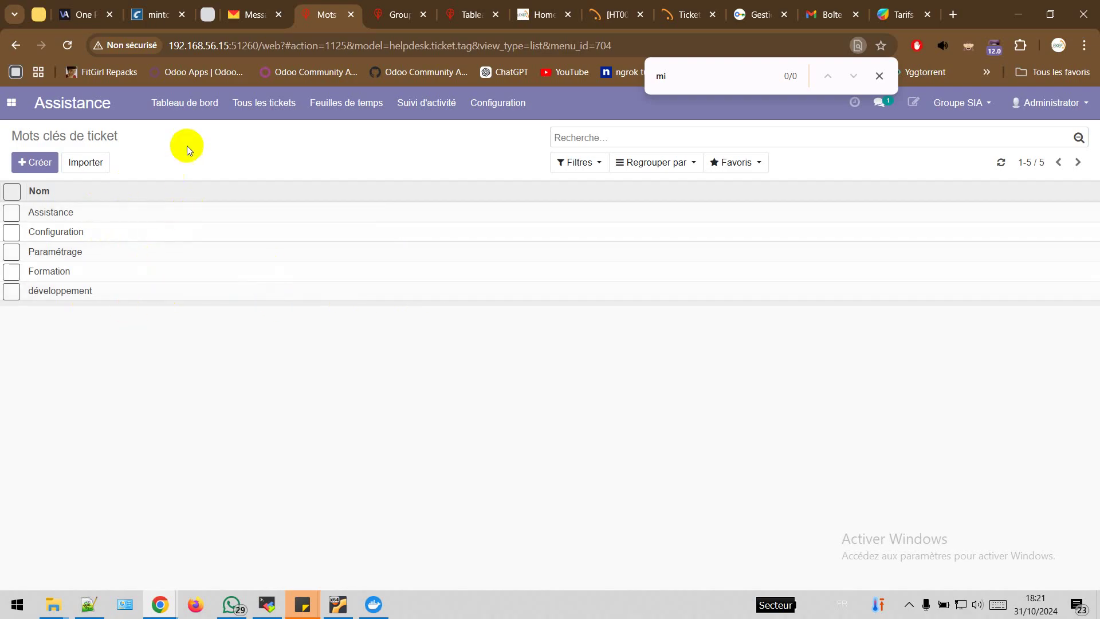
click(190, 112)
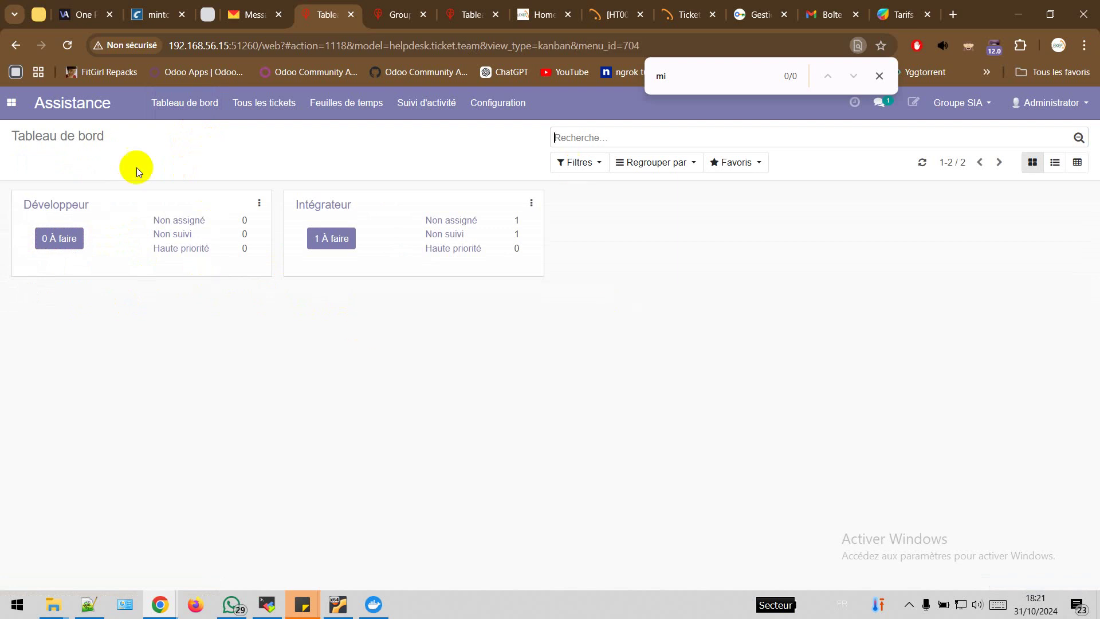
click(270, 106)
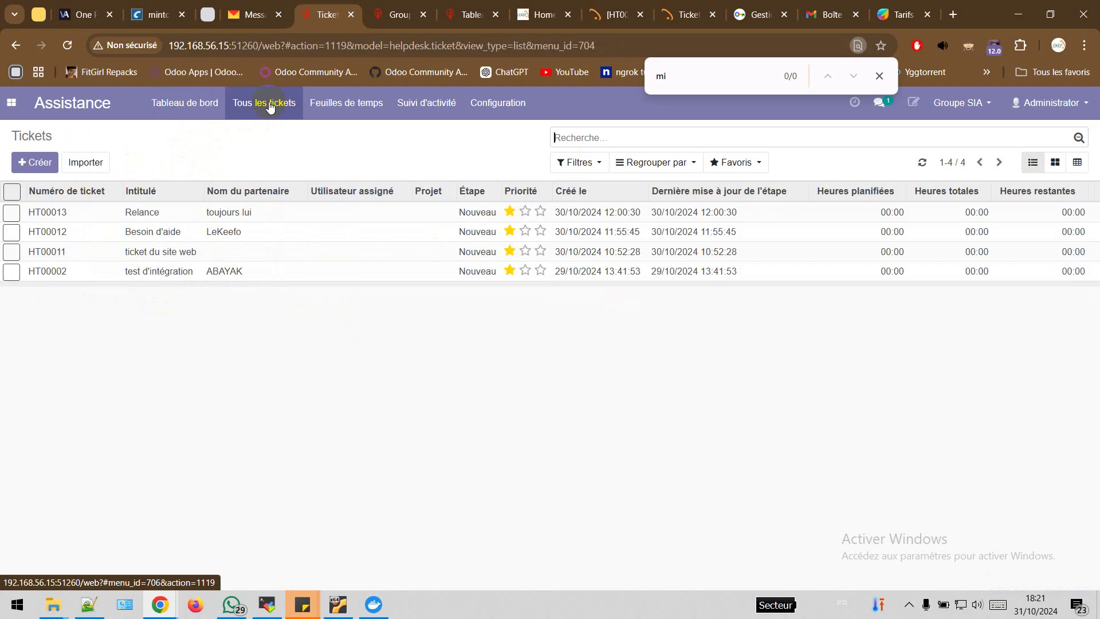
click(185, 104)
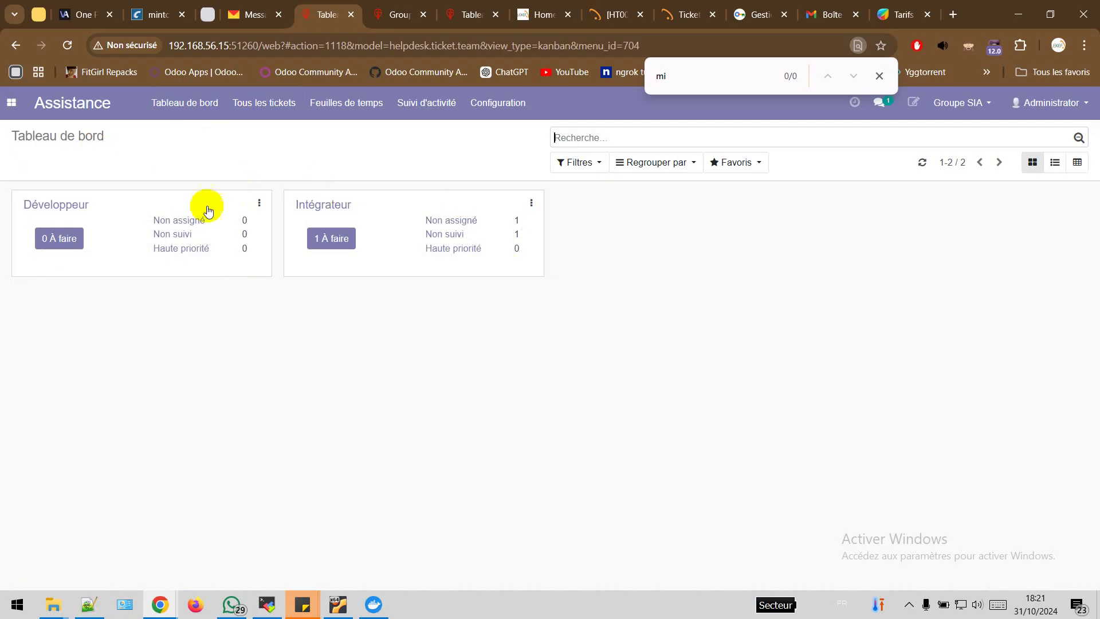
Start a new Développeur team ticket and assign it to the user found by search
click(64, 245)
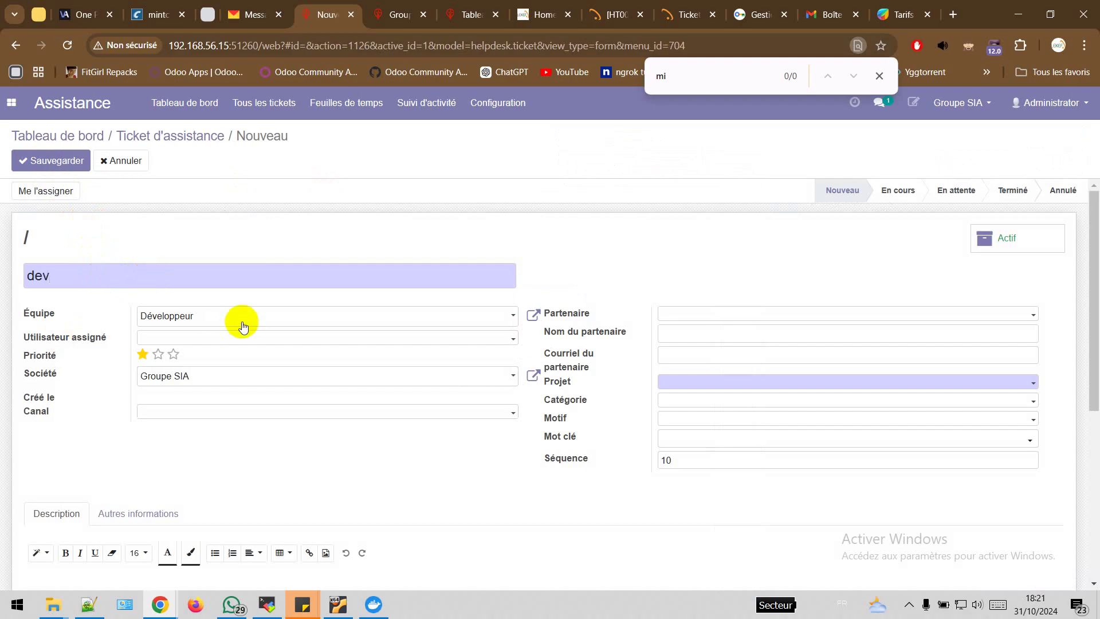
click(158, 354)
click(222, 340)
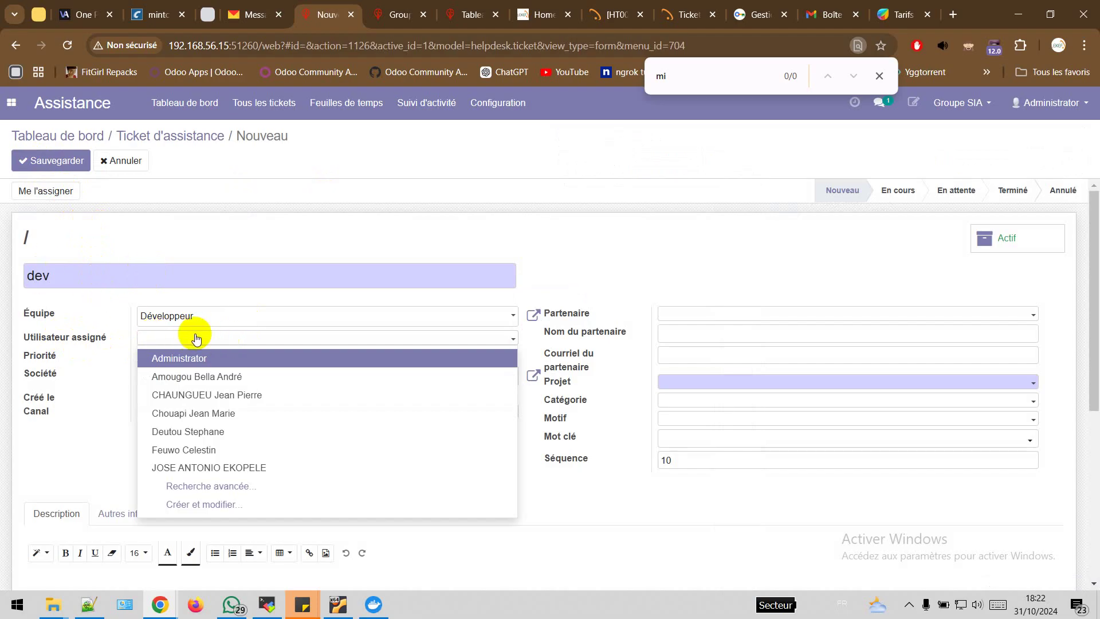
text(ke)
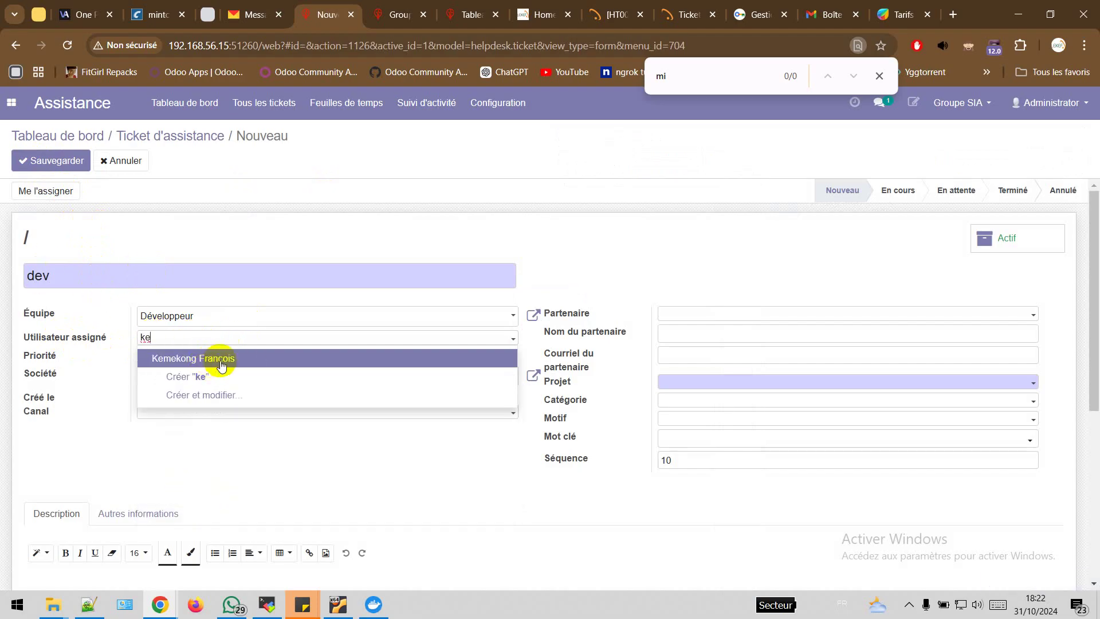
click(238, 358)
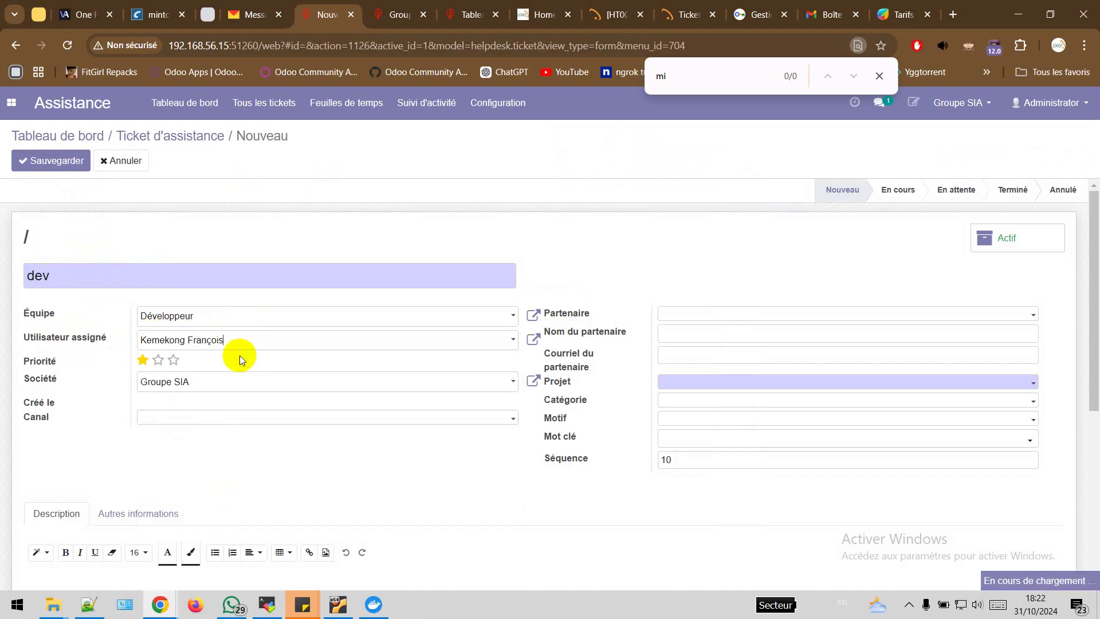
Give the ticket three-star priority and set its channel to Phone
click(178, 362)
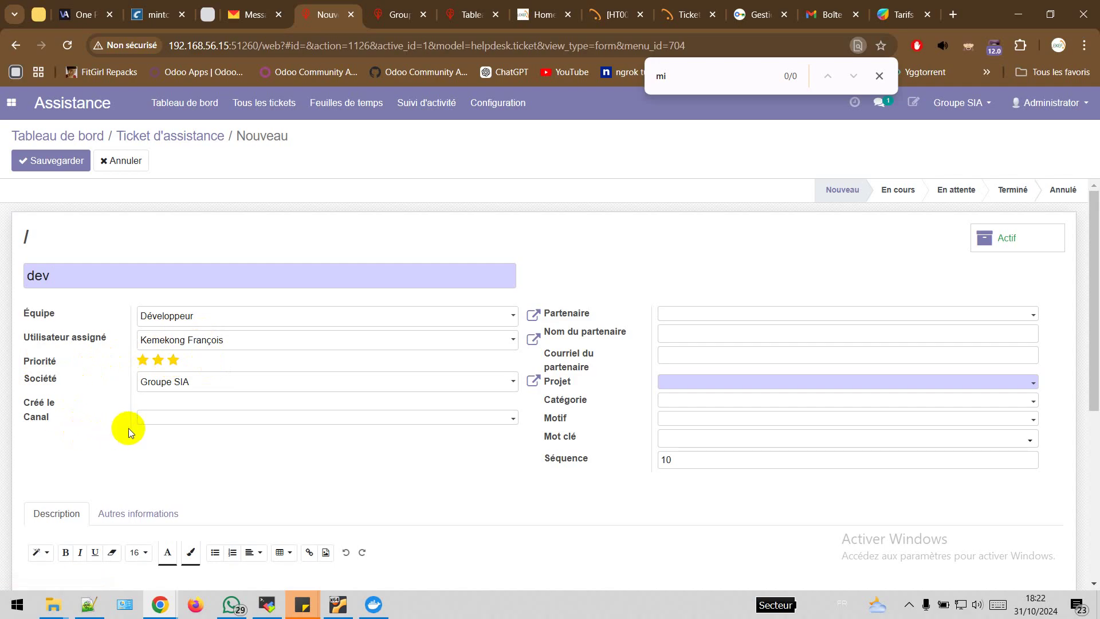
click(182, 418)
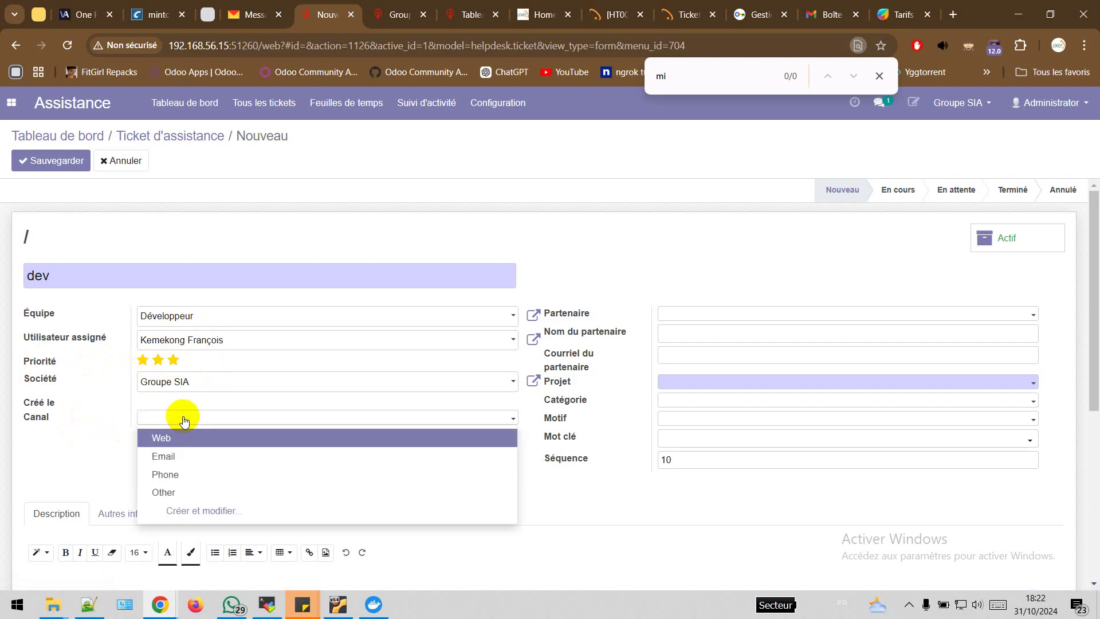
click(172, 474)
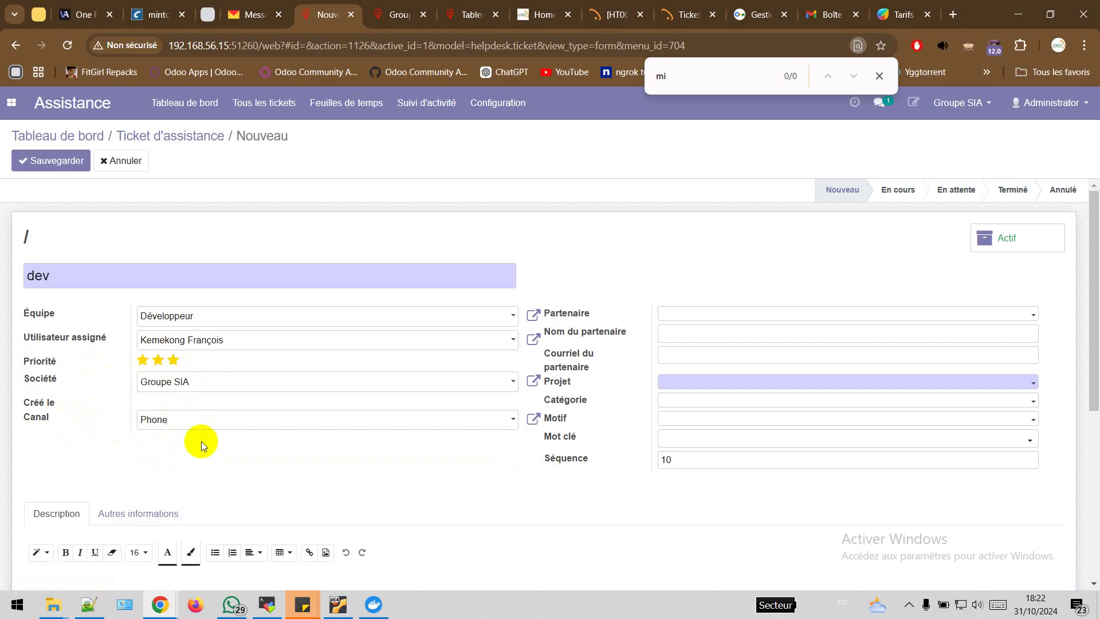
Search 'groupe' and set the ticket's partner to Groupe SIA
click(769, 314)
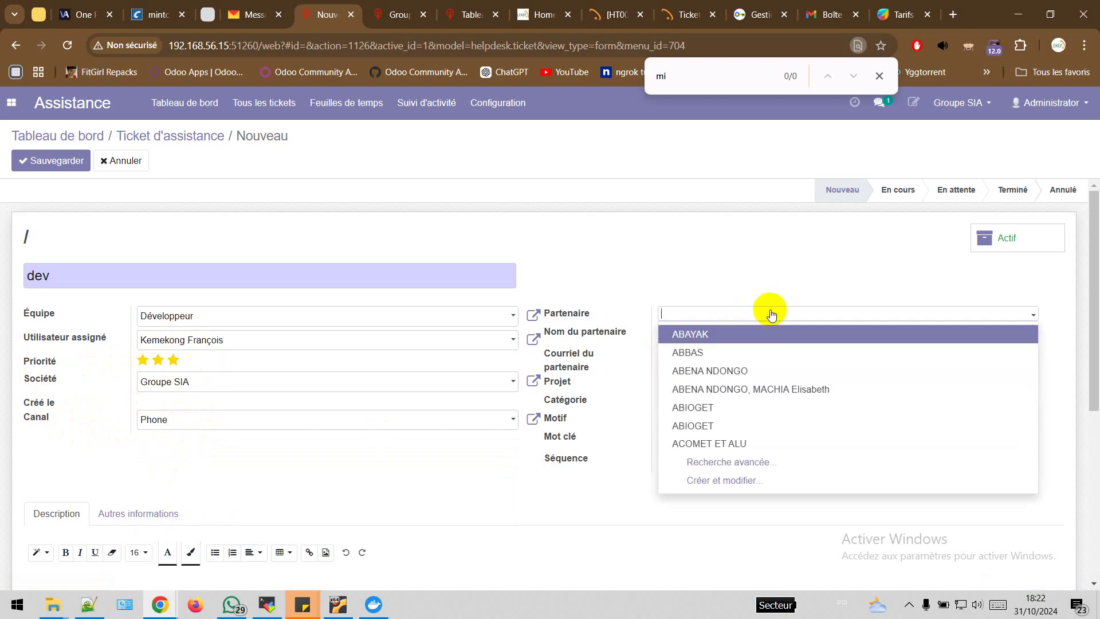
text(gr)
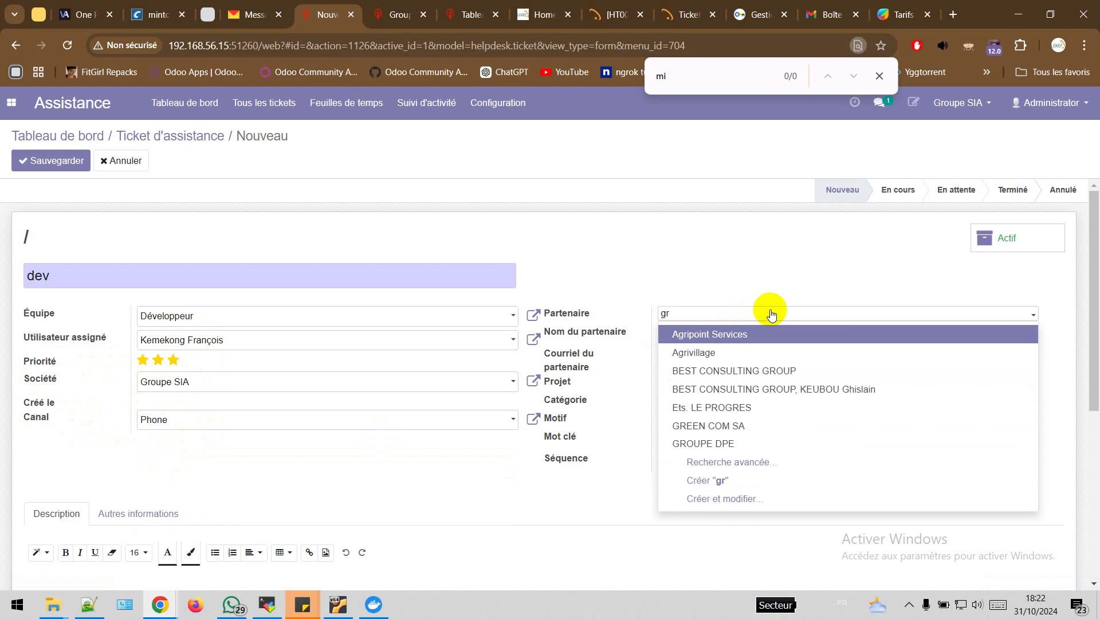
text(oup)
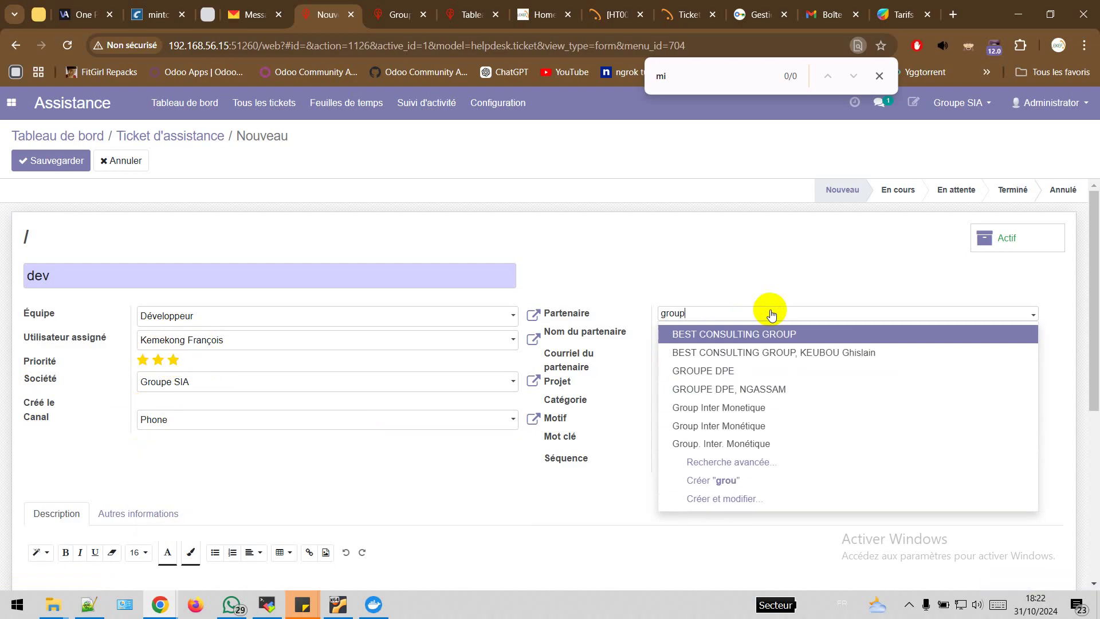
text(e)
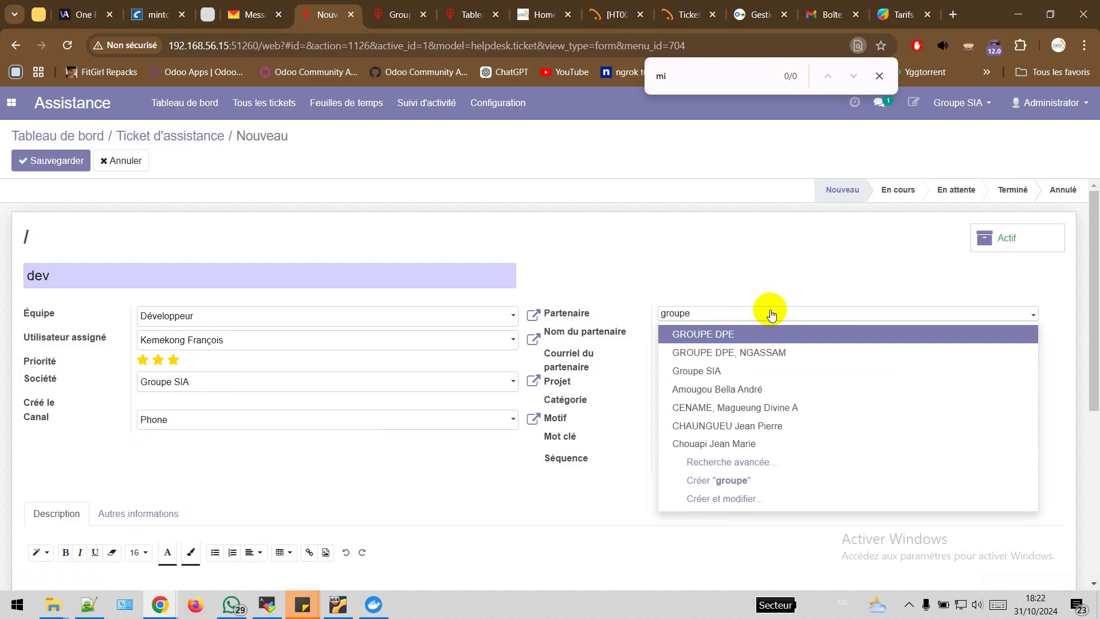
click(723, 372)
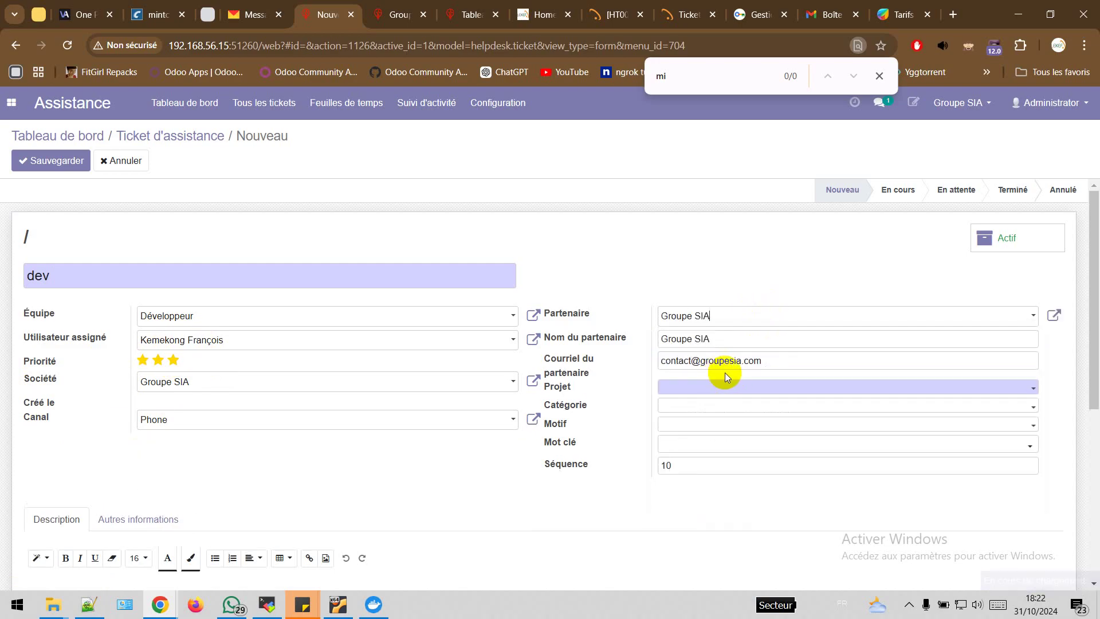
click(766, 385)
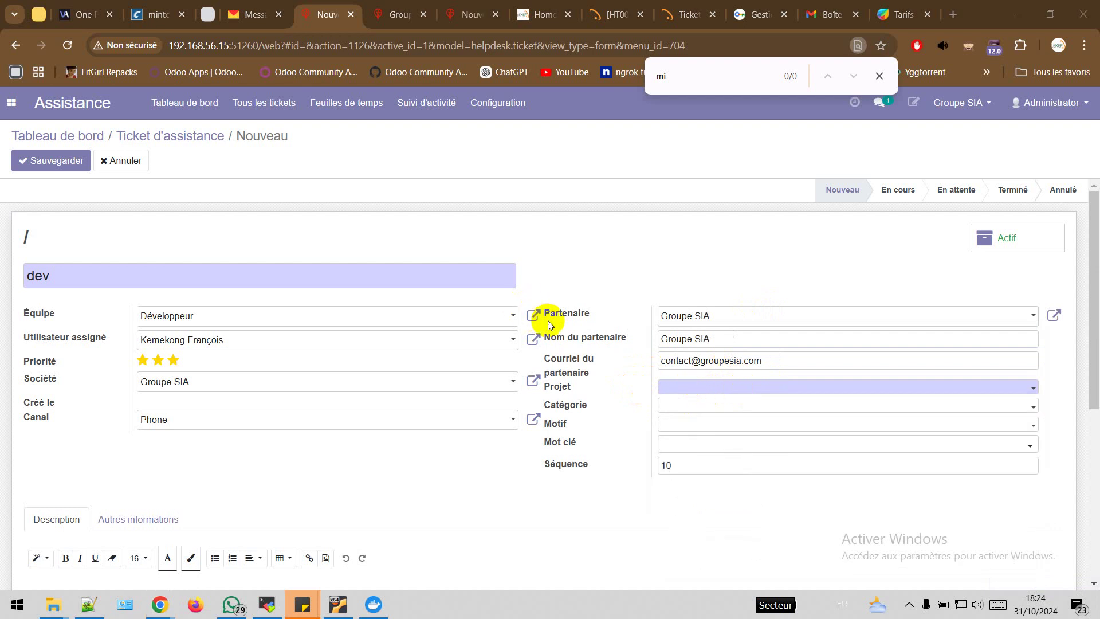
click(533, 315)
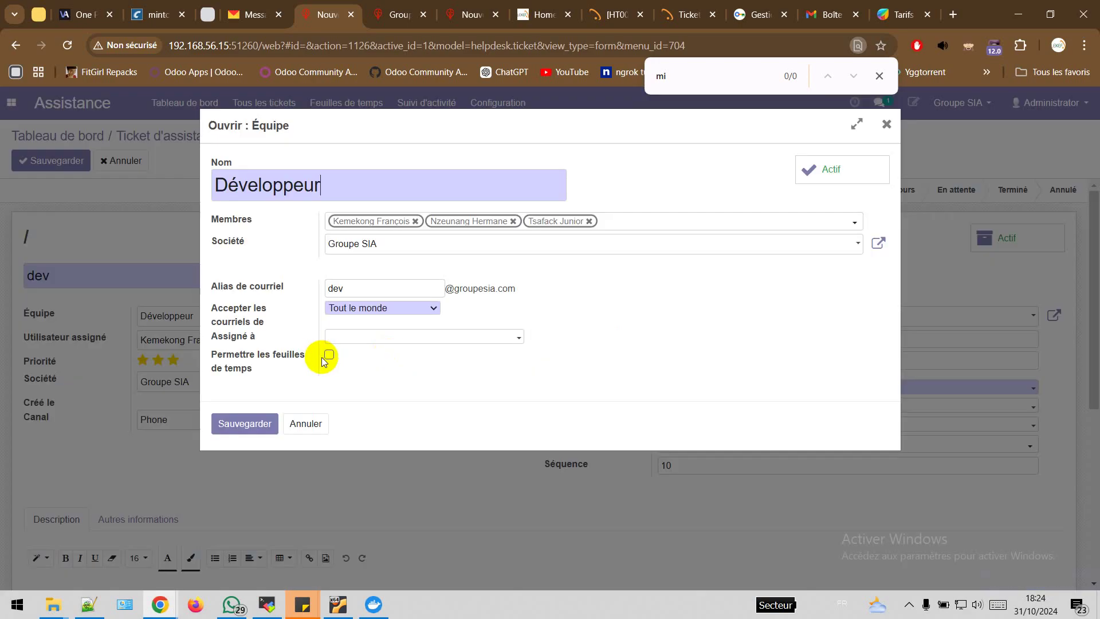
click(262, 361)
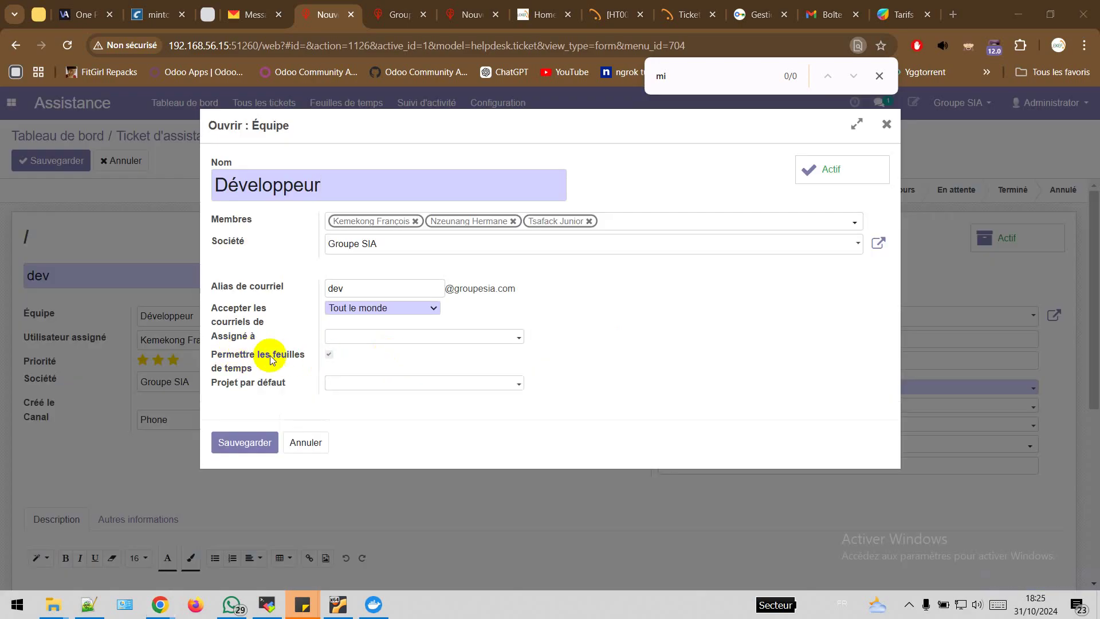
click(328, 355)
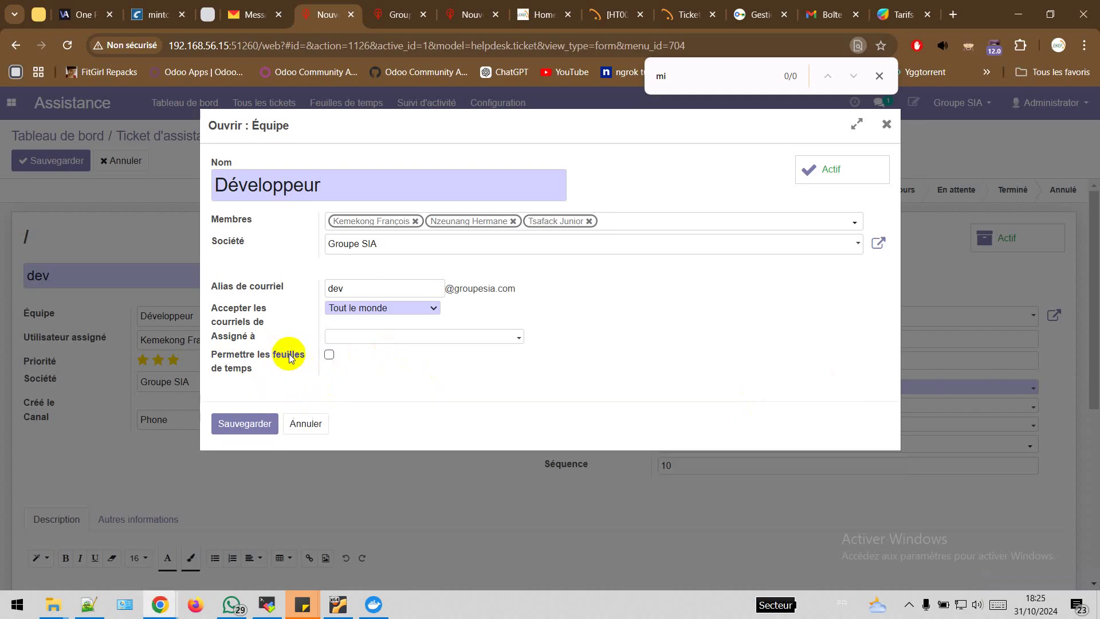
click(276, 425)
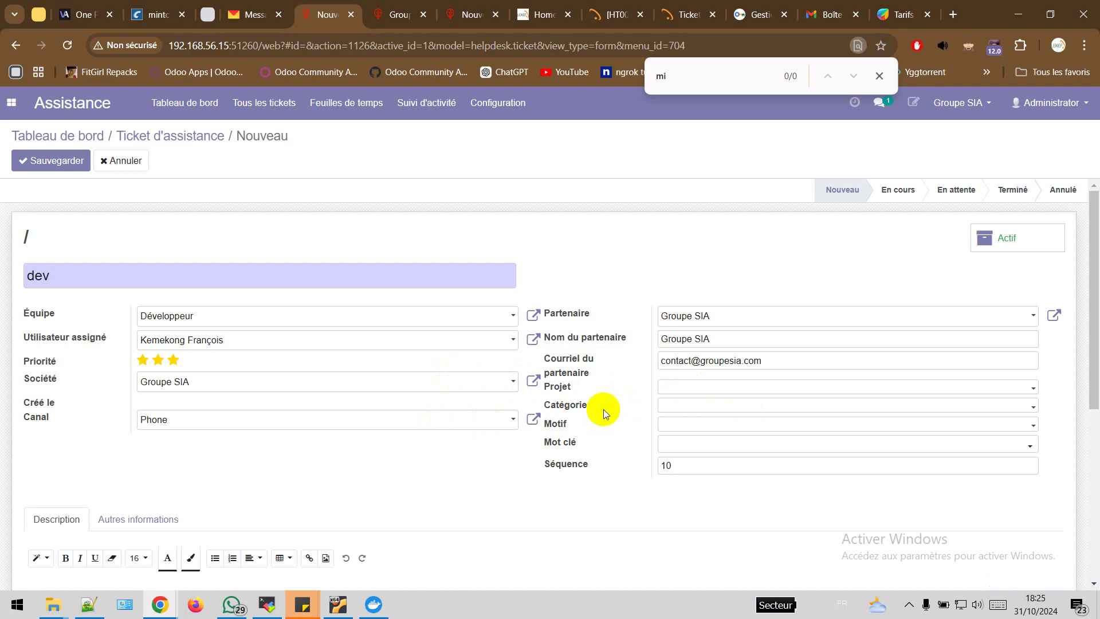
Set category Odoo, reason New Acquisition and keyword Configuration on the ticket
click(699, 407)
click(683, 428)
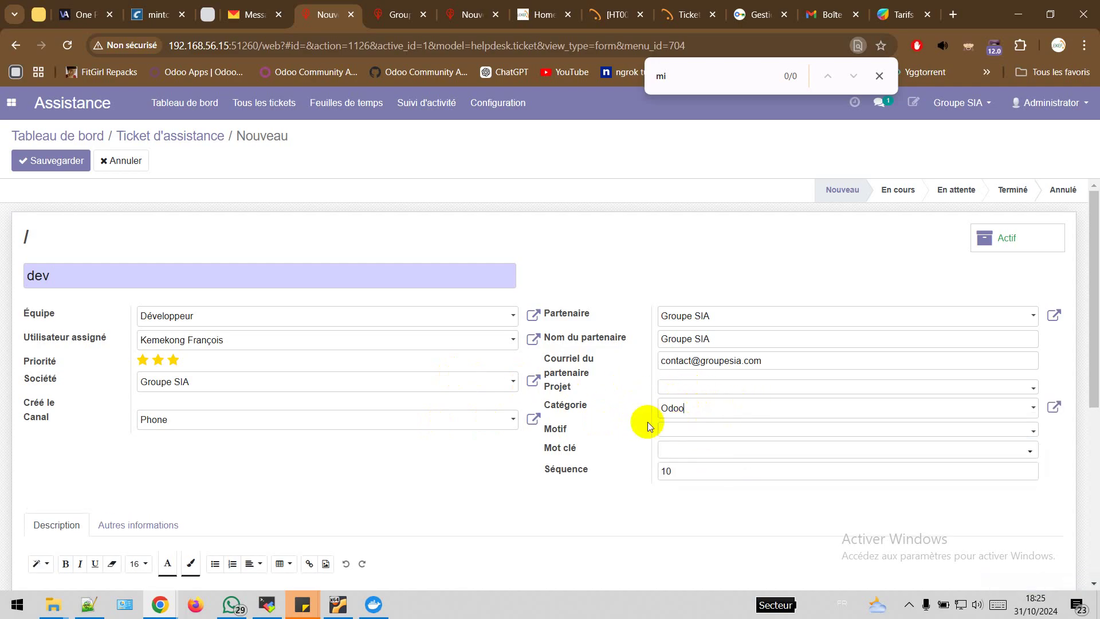
click(693, 431)
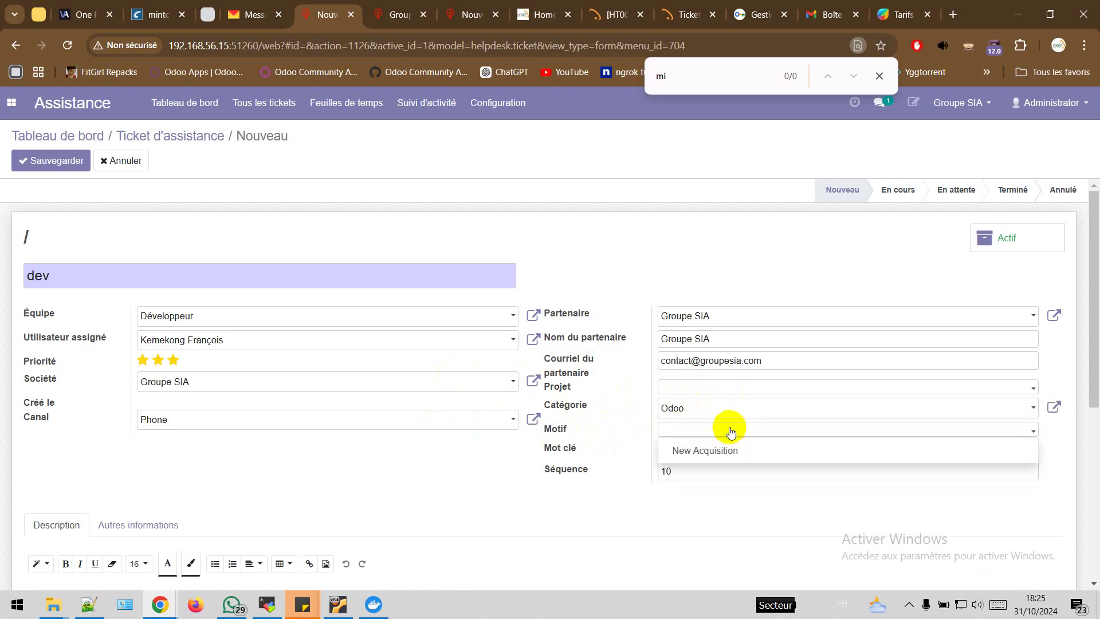
click(714, 449)
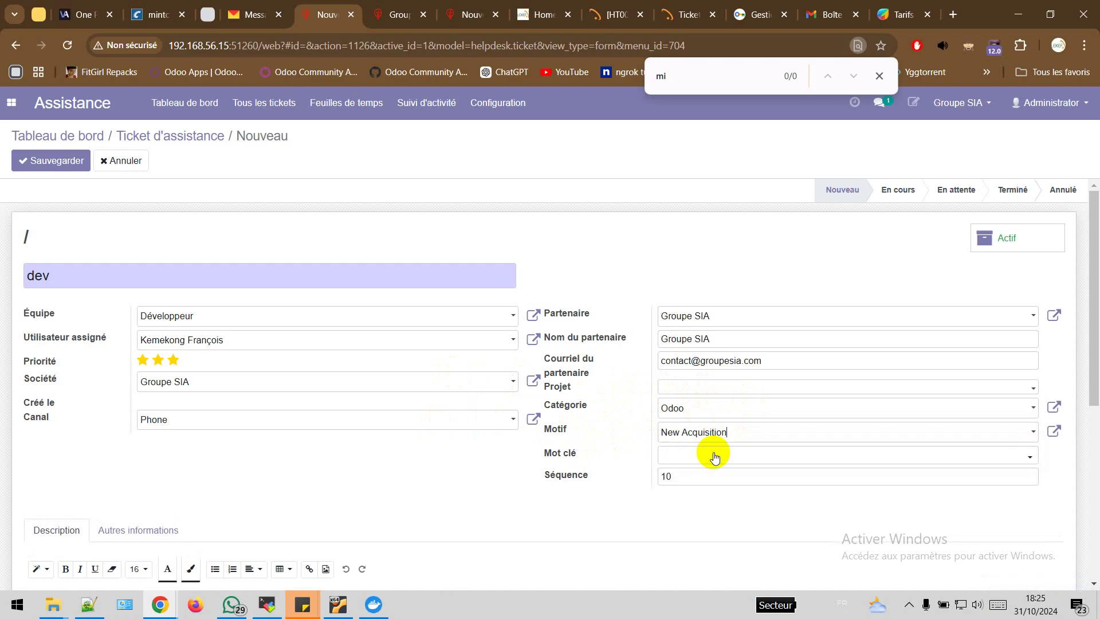
click(749, 453)
click(722, 494)
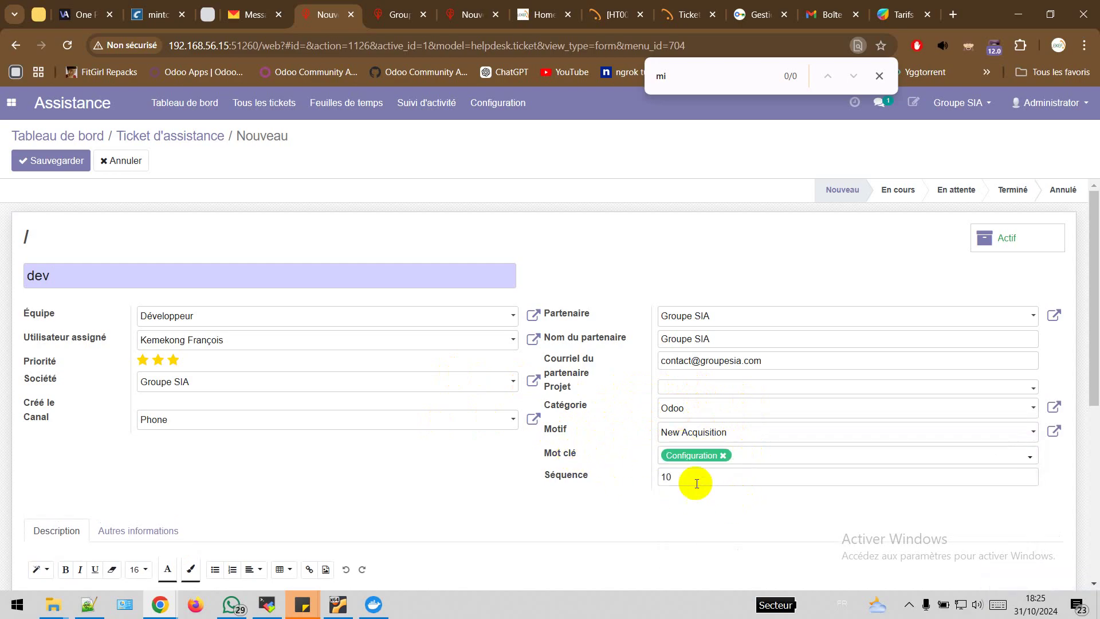
Scroll down and place the cursor in the ticket's Description editor
scroll(409, 490, down, 2)
scroll(410, 490, down, 1)
click(278, 457)
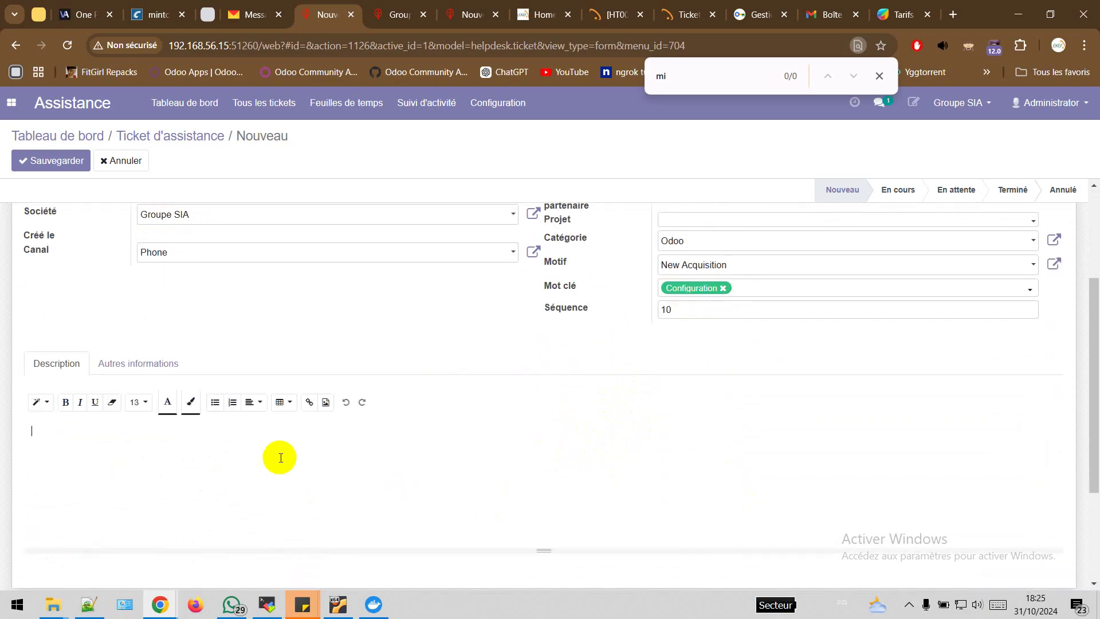
scroll(319, 459, down, 1)
scroll(322, 464, down, 1)
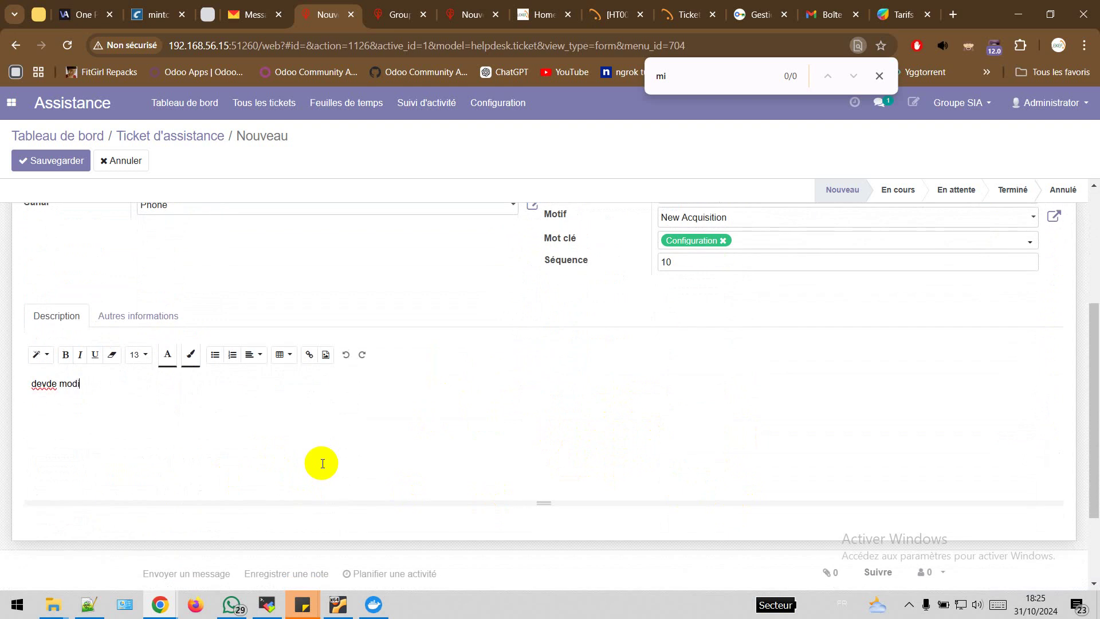
Type the description 'dev de module de paie', correcting the typo 'modole' to 'module'
text(devde modole de paie)
click(83, 384)
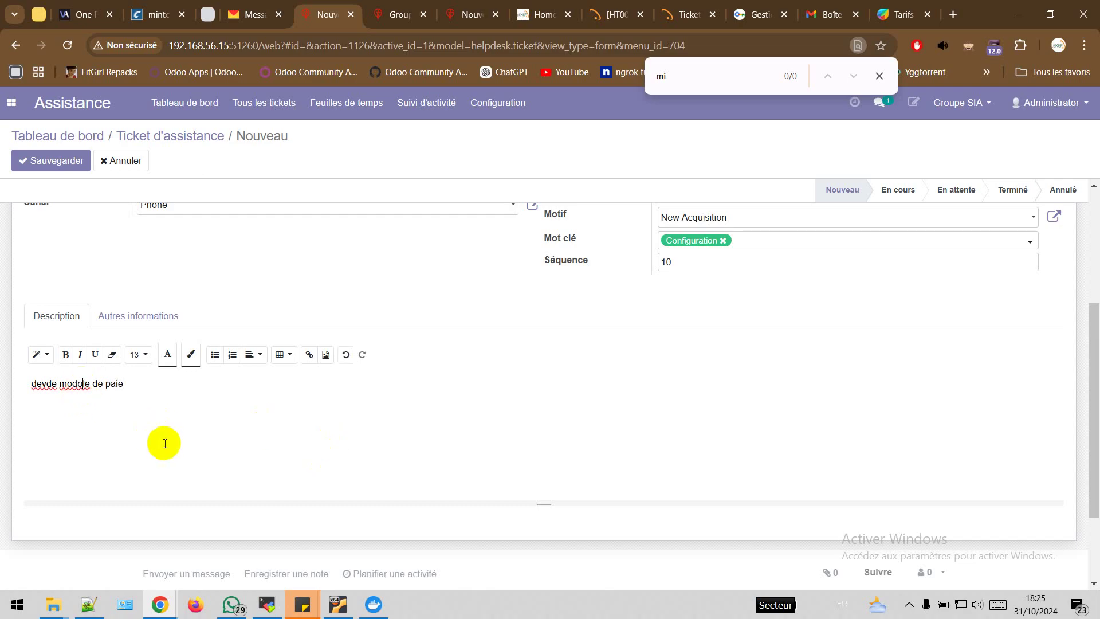
key(BackSpace)
text(u)
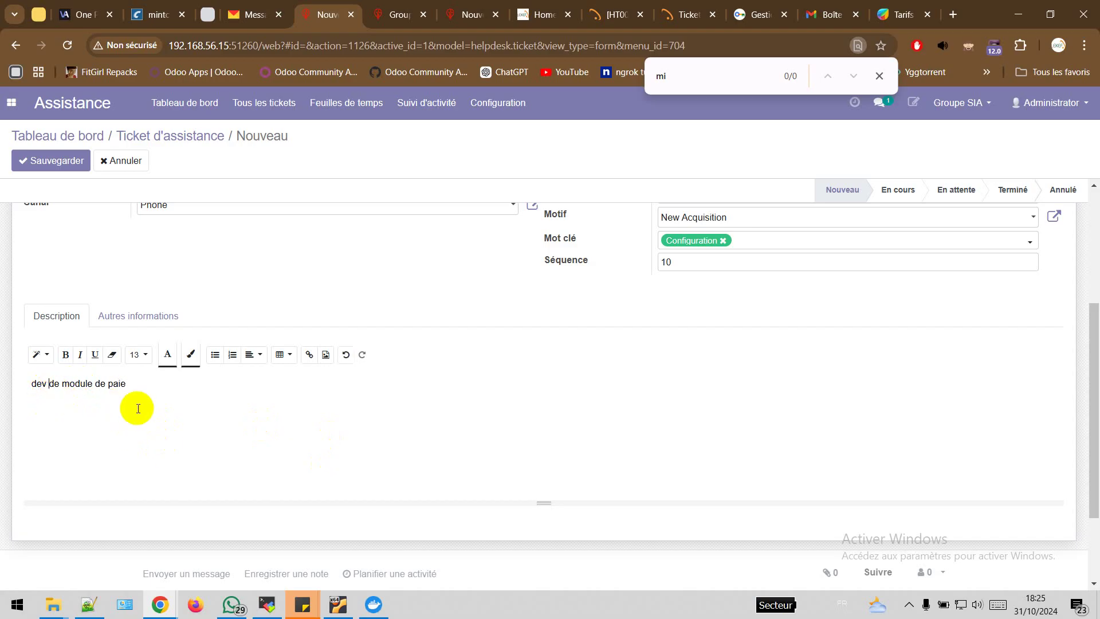
Turn the description into a numbered list item and bold its final words 'e paie'
click(232, 355)
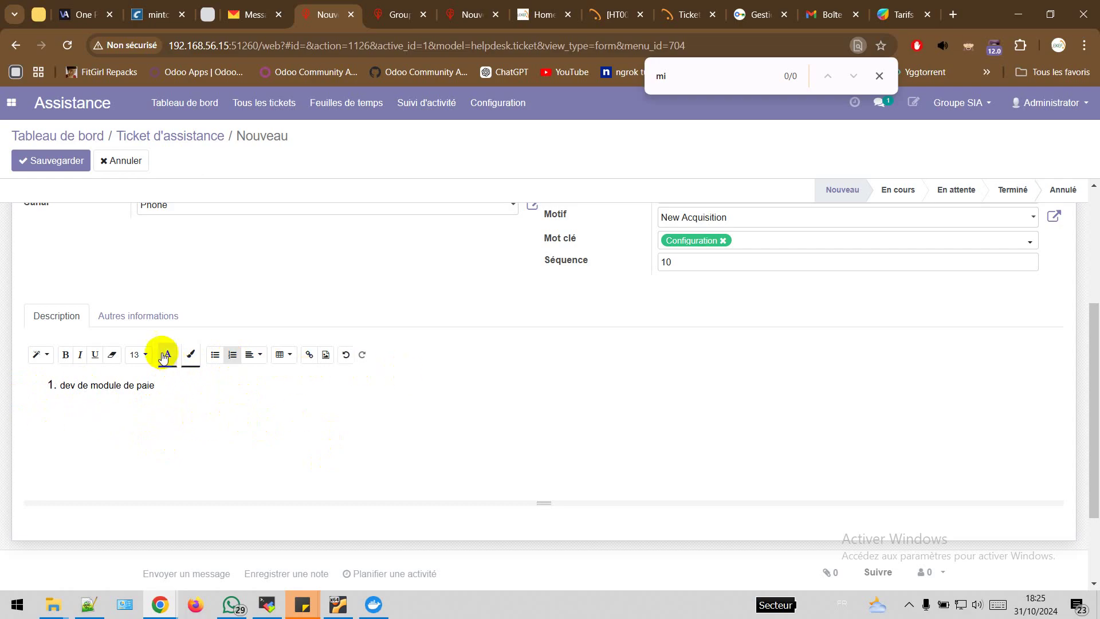
drag(155, 385, 130, 385)
click(65, 355)
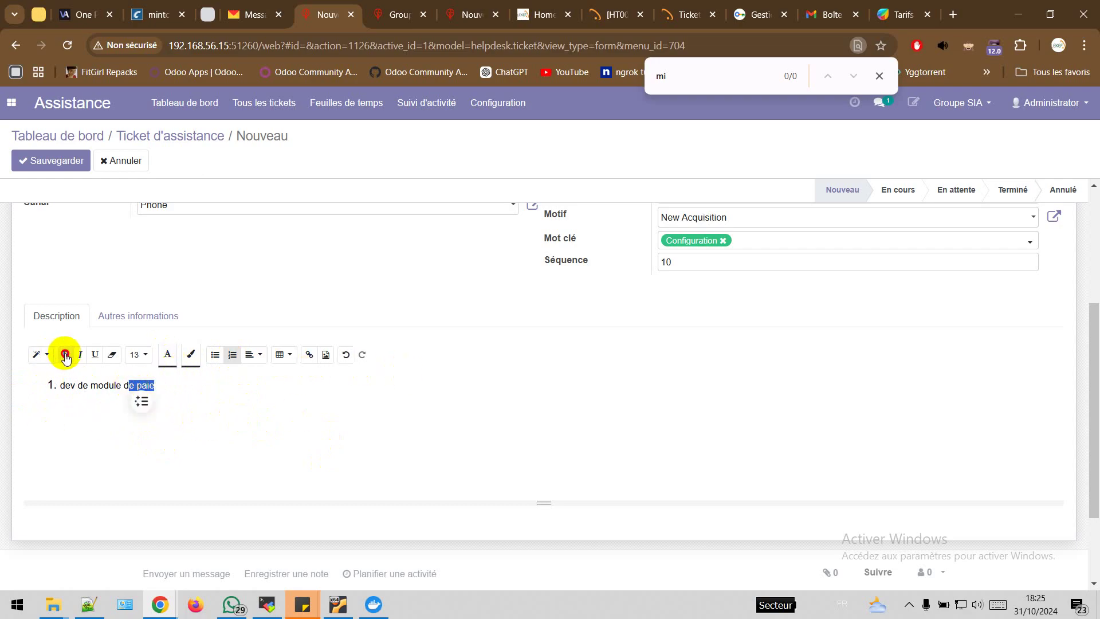
click(144, 471)
Check the Autres informations tab and save the new ticket
scroll(307, 479, down, 2)
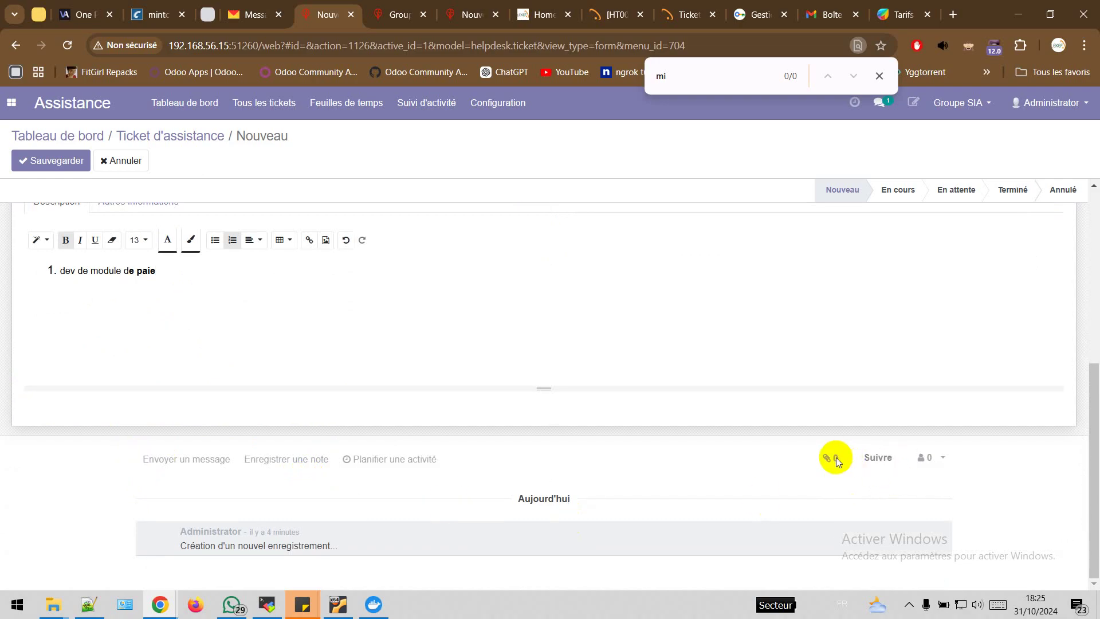
scroll(258, 270, up, 2)
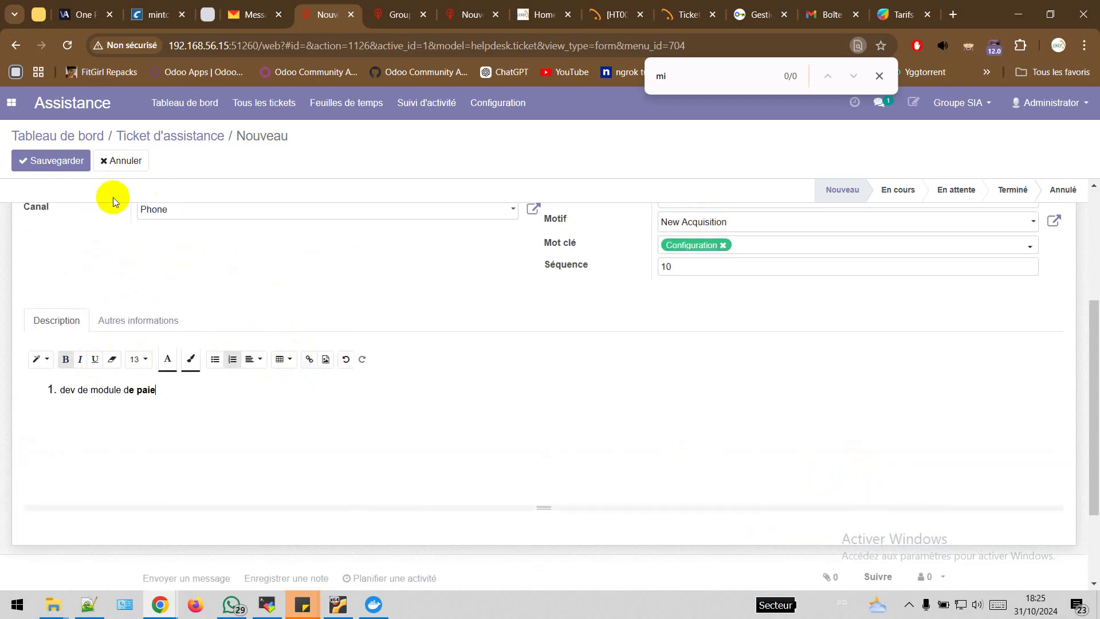
scroll(326, 297, up, 1)
scroll(326, 296, up, 3)
click(151, 459)
scroll(189, 452, down, 2)
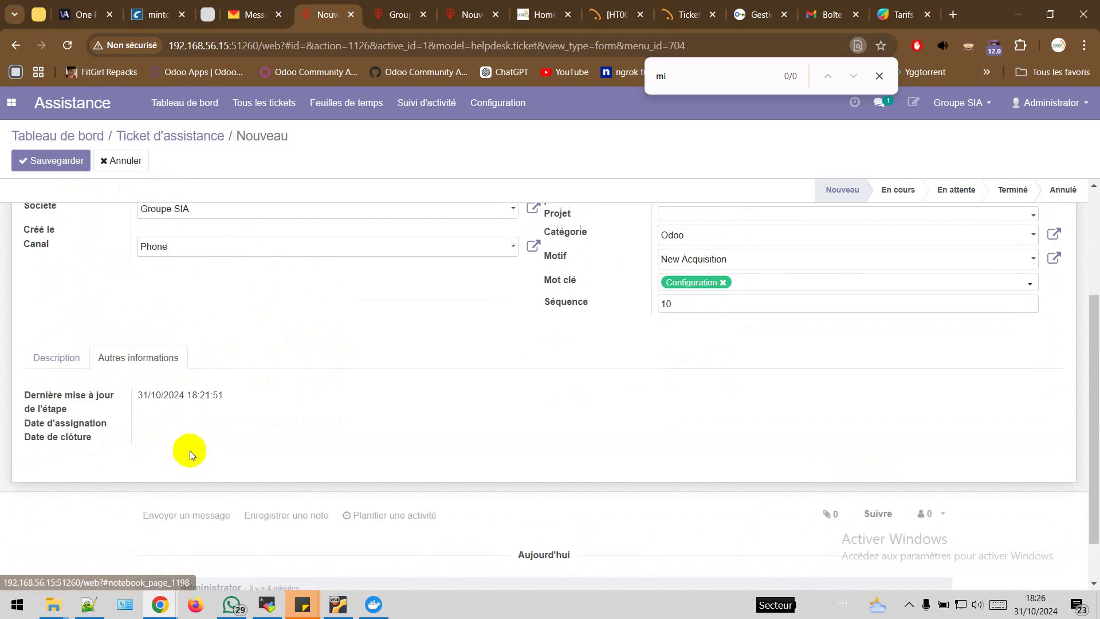
scroll(192, 437, up, 3)
click(52, 161)
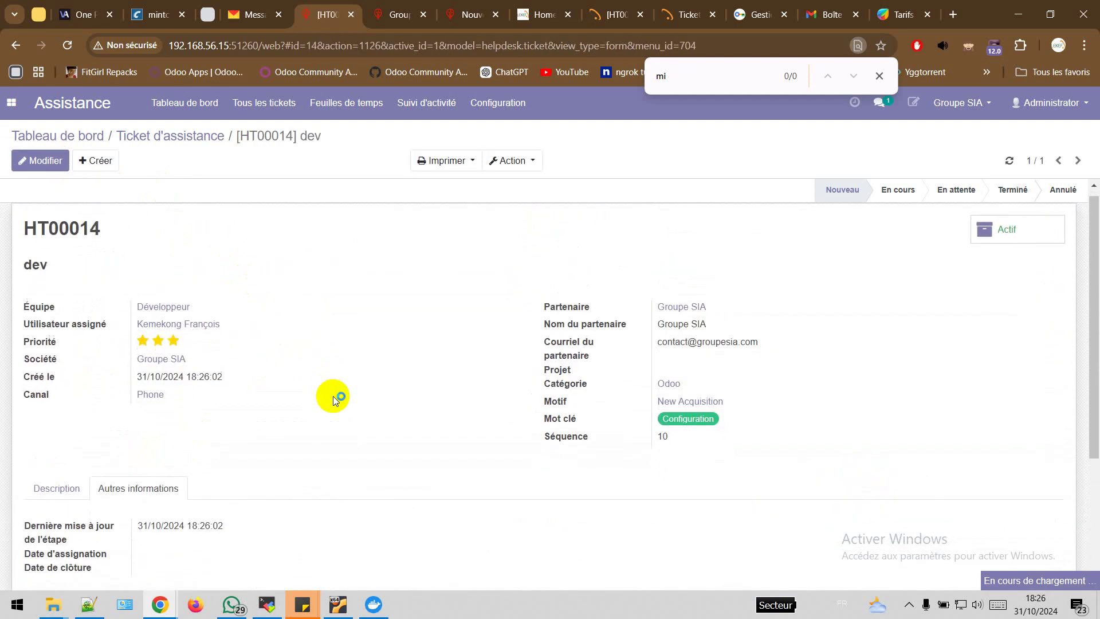
Review HT00014's description and chatter, open the 'plus d'information' link, and move it to En cours
scroll(373, 418, down, 4)
click(63, 257)
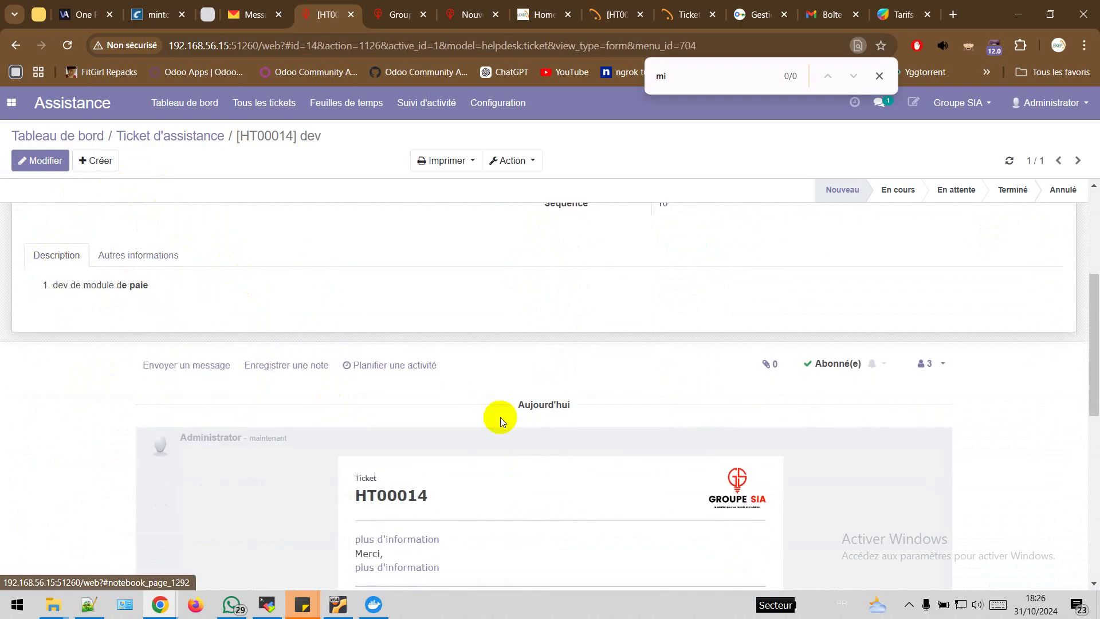
scroll(562, 486, down, 2)
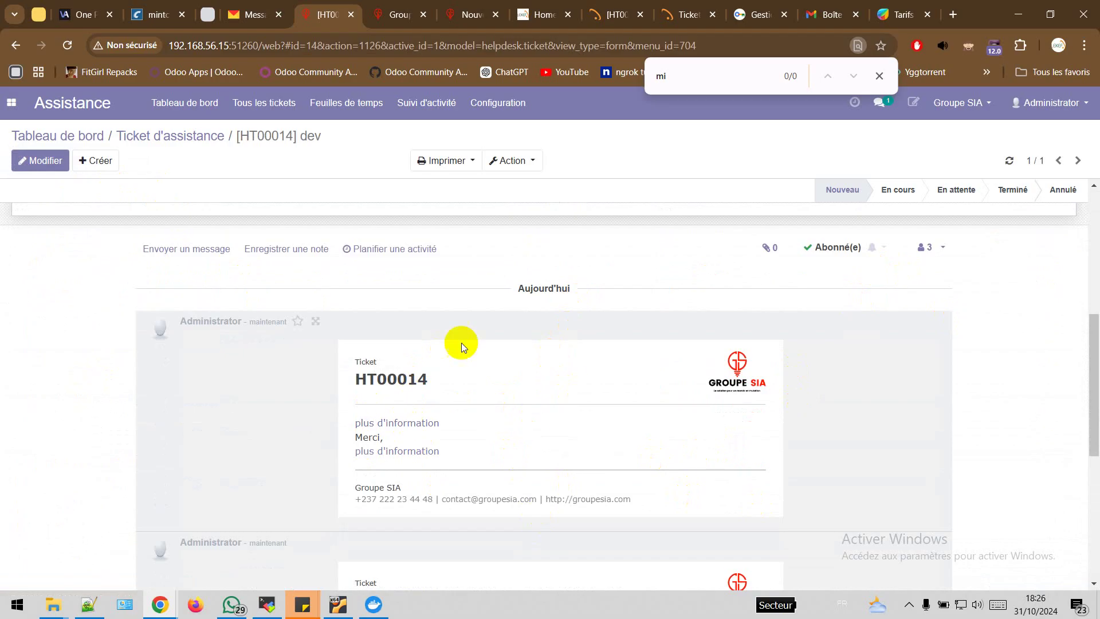
scroll(431, 447, down, 1)
scroll(431, 443, down, 4)
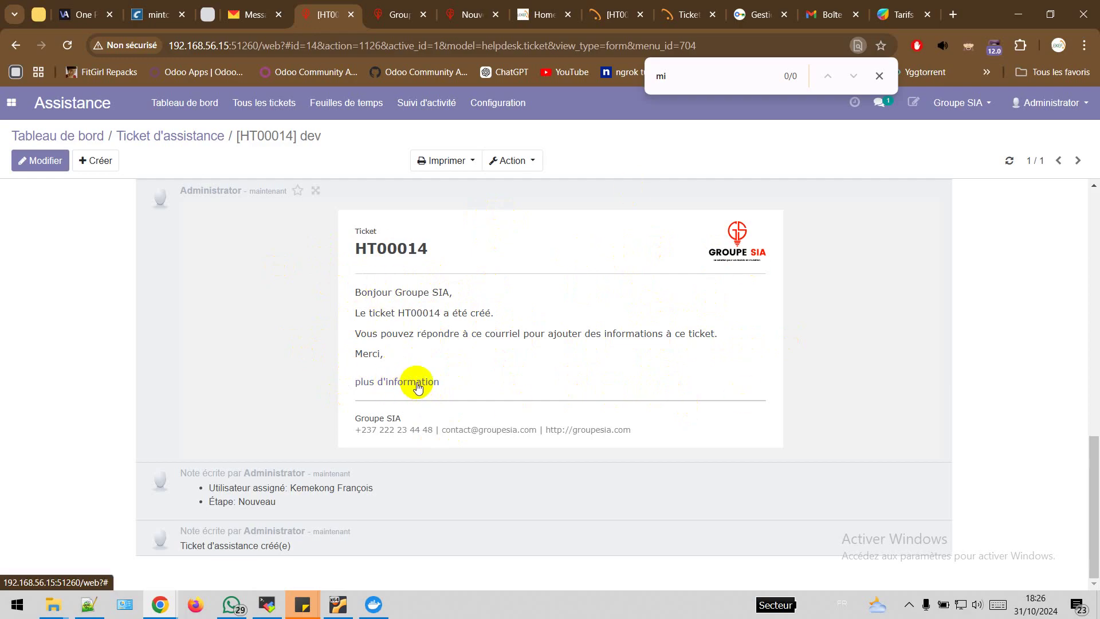
middle_click(419, 388)
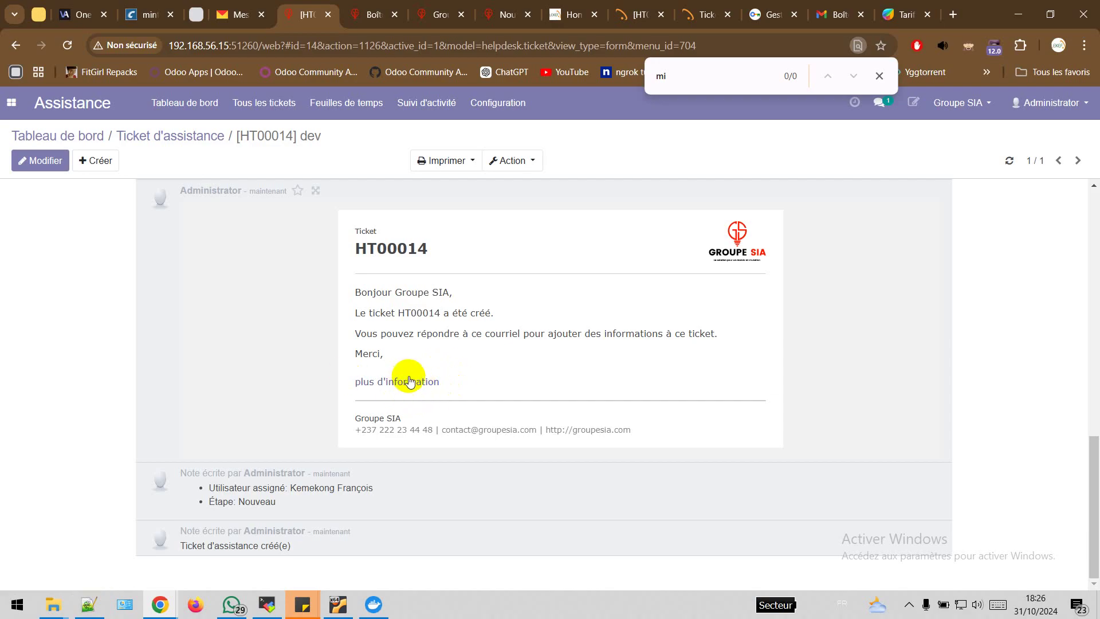
scroll(469, 388, up, 15)
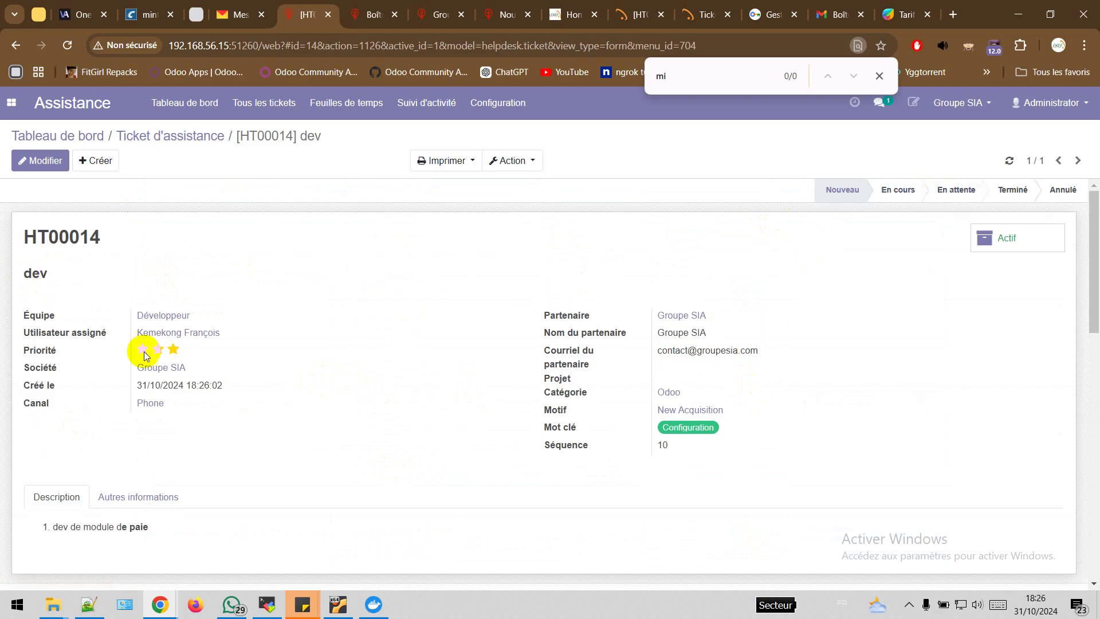
click(901, 202)
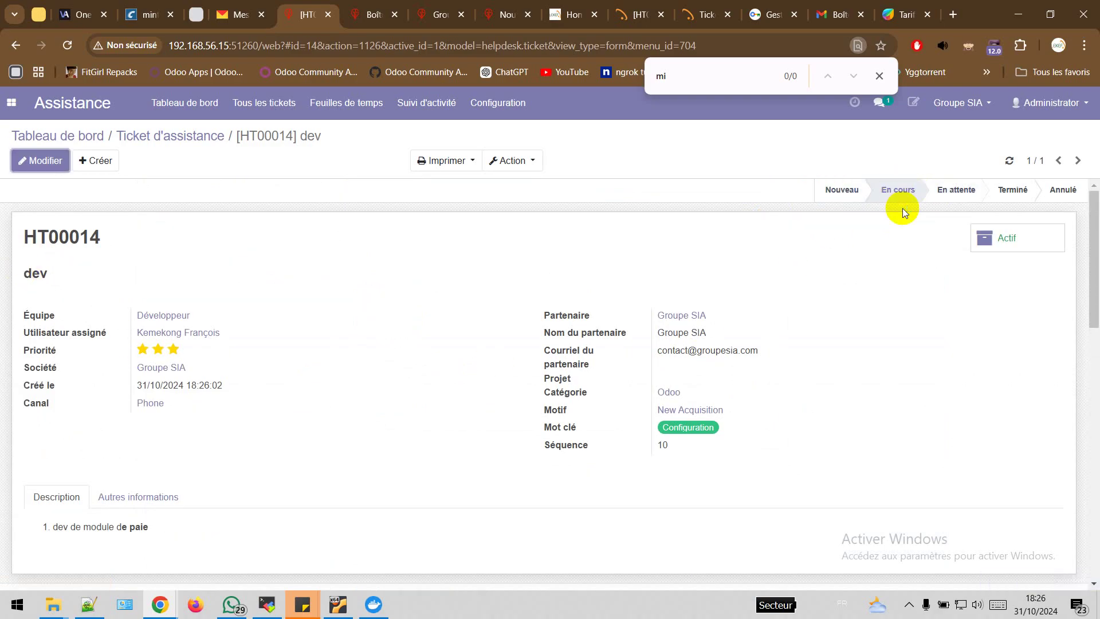
Lower the ticket priority to one star, then restore it to three stars
click(173, 351)
click(175, 353)
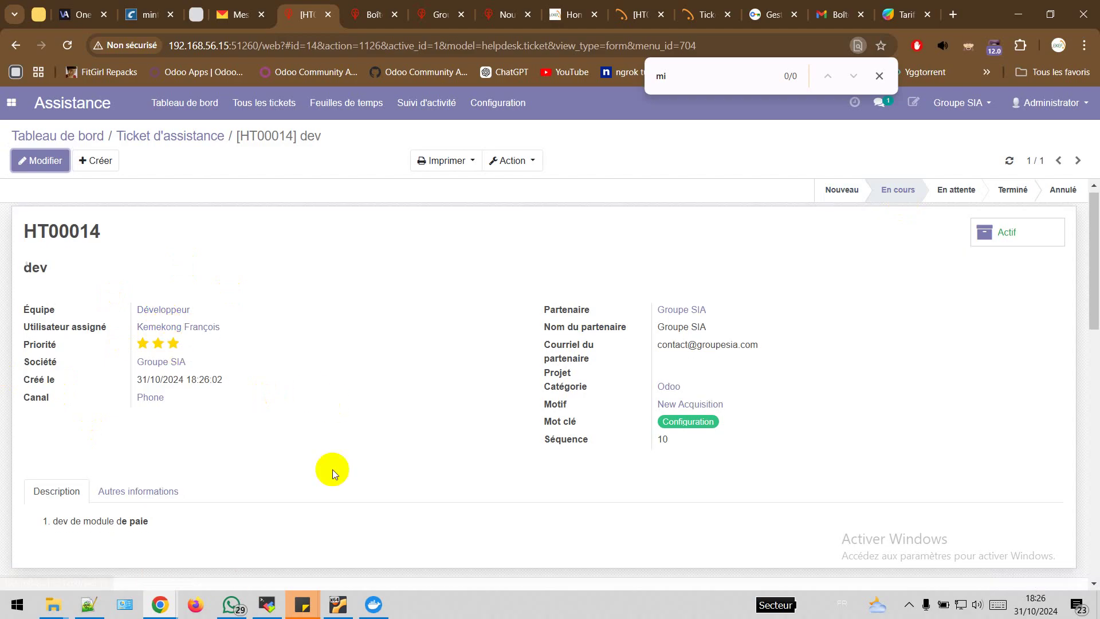
scroll(332, 470, down, 4)
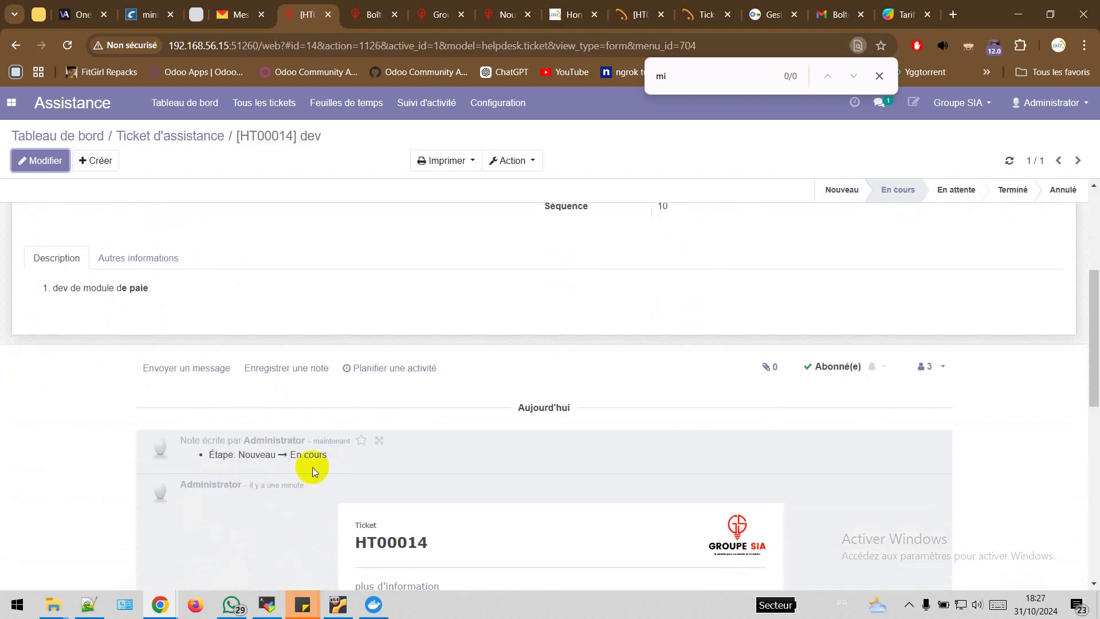
scroll(465, 415, up, 4)
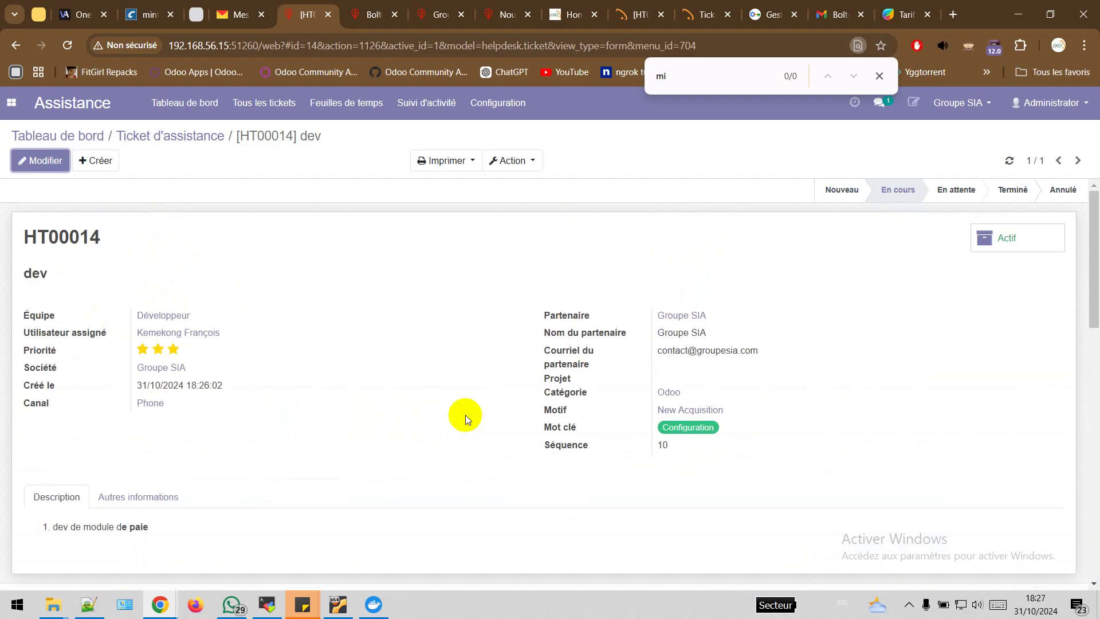
Move the ticket to Terminé and check the closure email logged in the chatter
click(1012, 190)
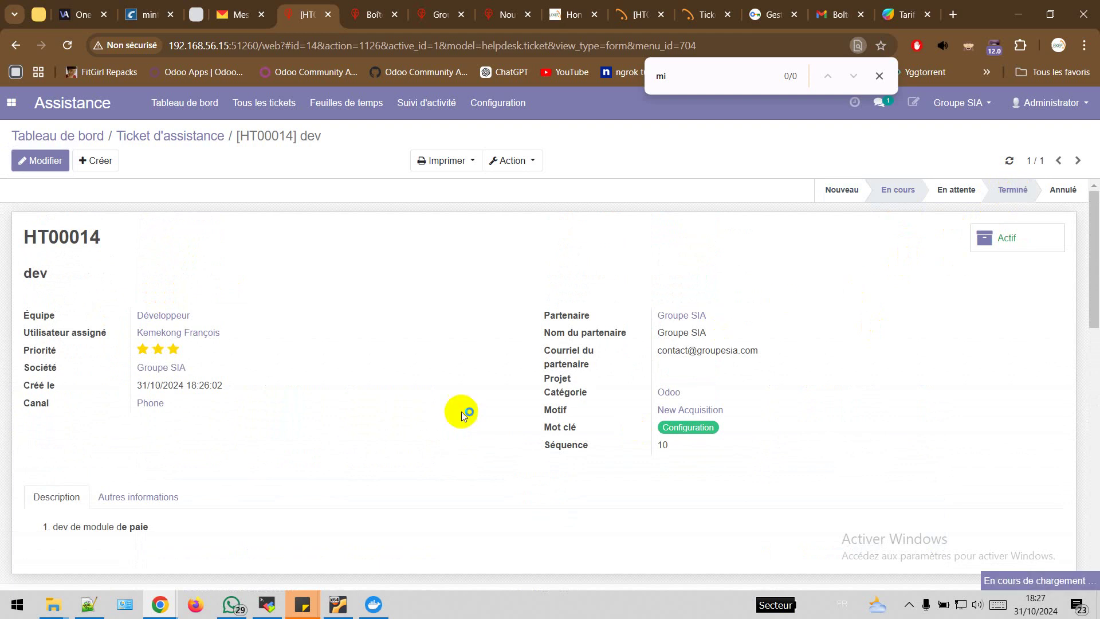
scroll(449, 421, down, 4)
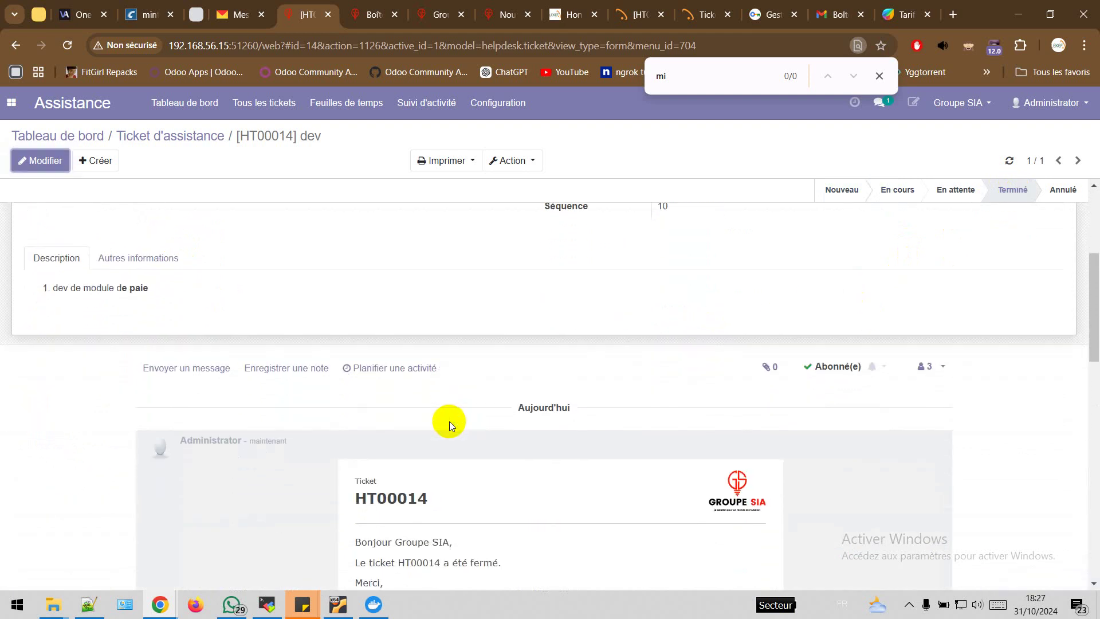
scroll(449, 421, down, 3)
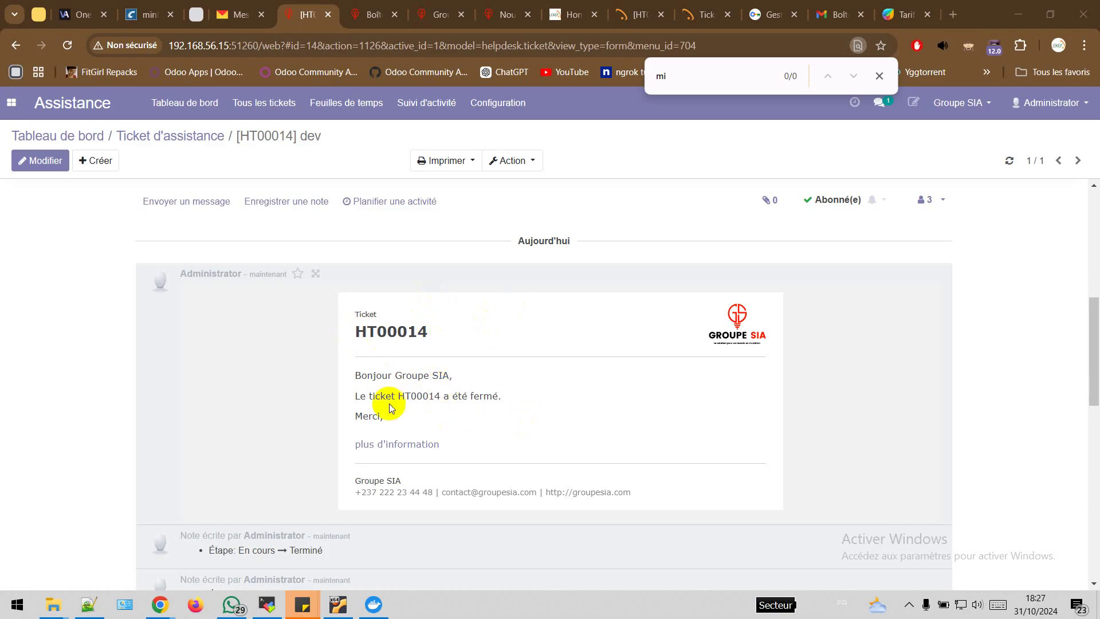
scroll(541, 361, up, 6)
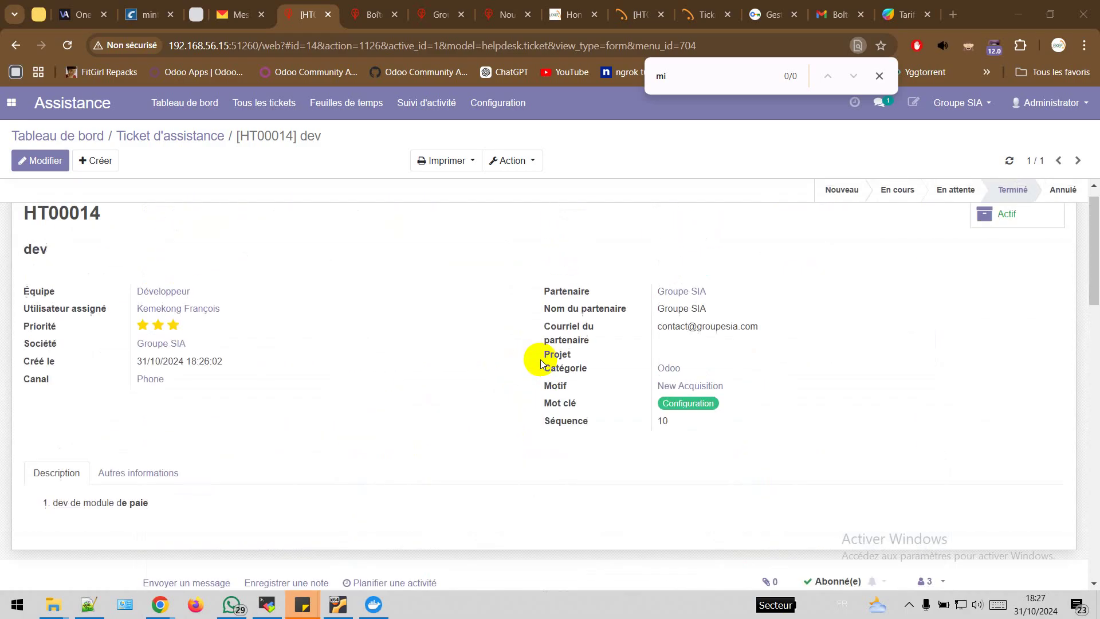
scroll(541, 361, up, 1)
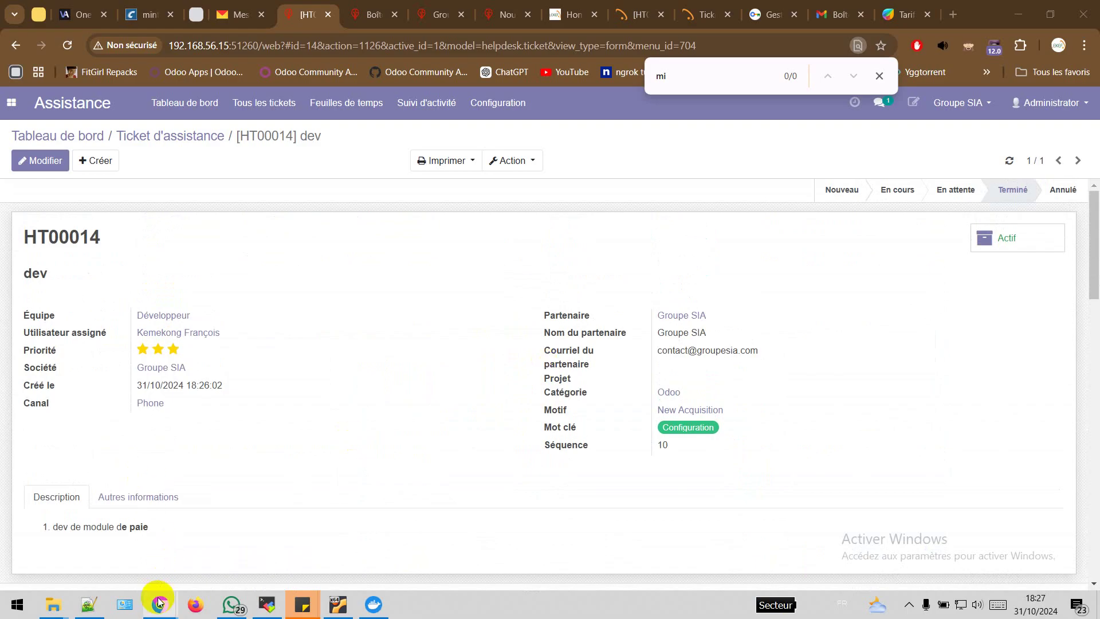
mouse_move(159, 601)
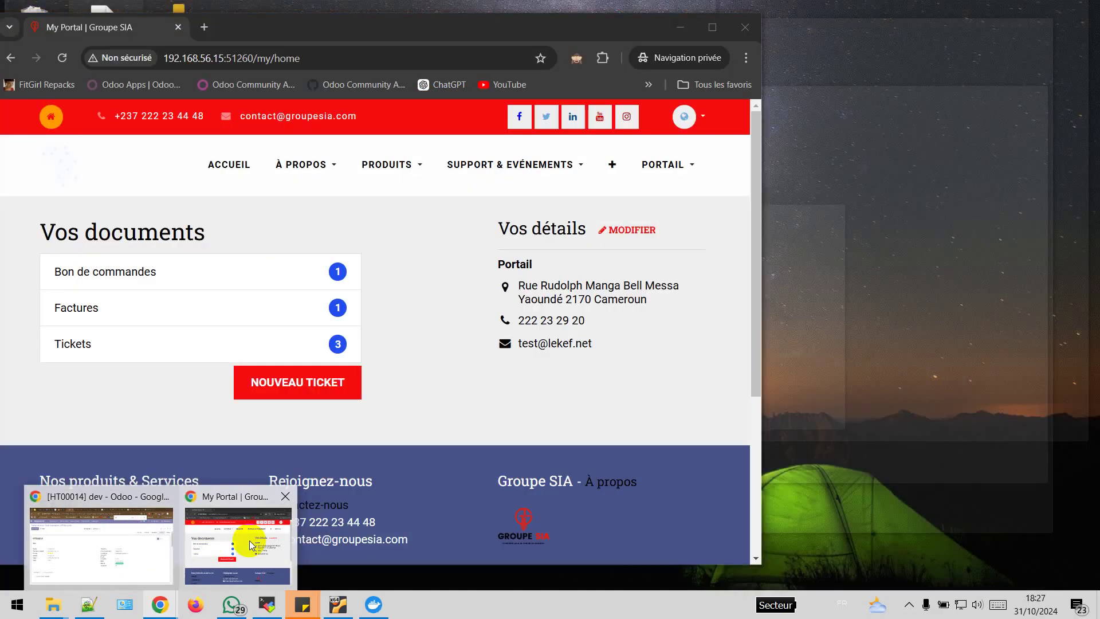
Maximise the private portal window and log out of the customer portal
click(249, 541)
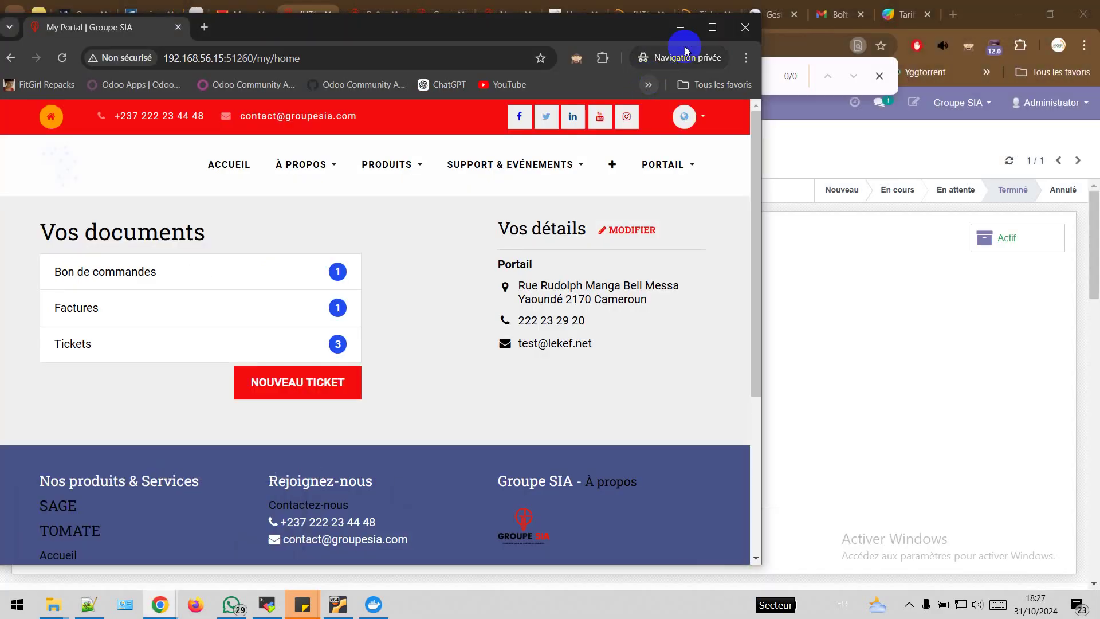
click(712, 27)
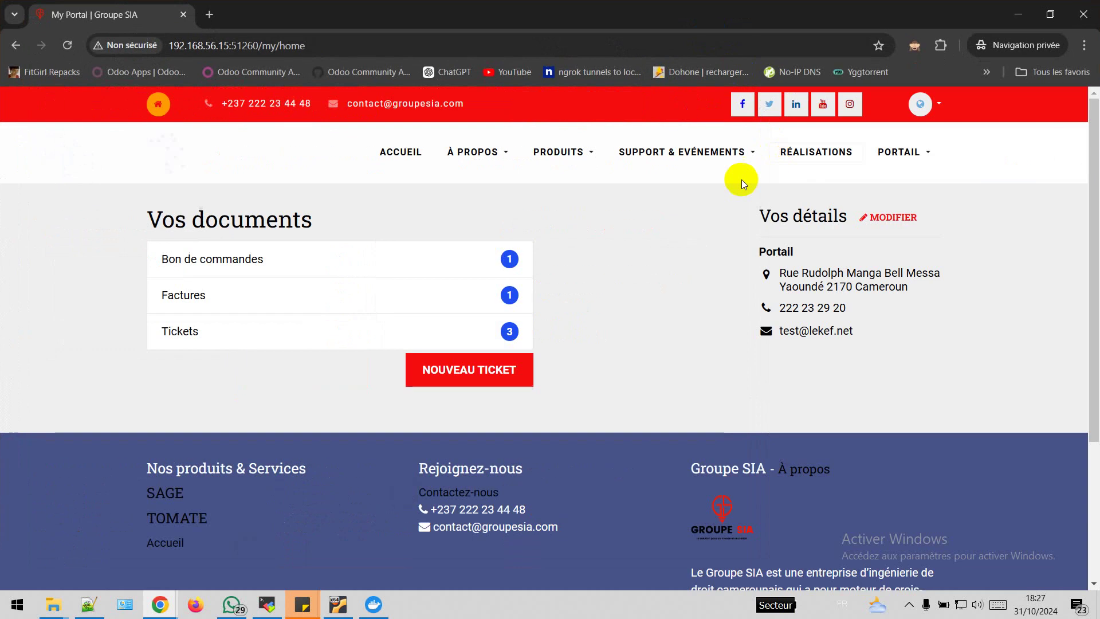
click(922, 153)
click(875, 209)
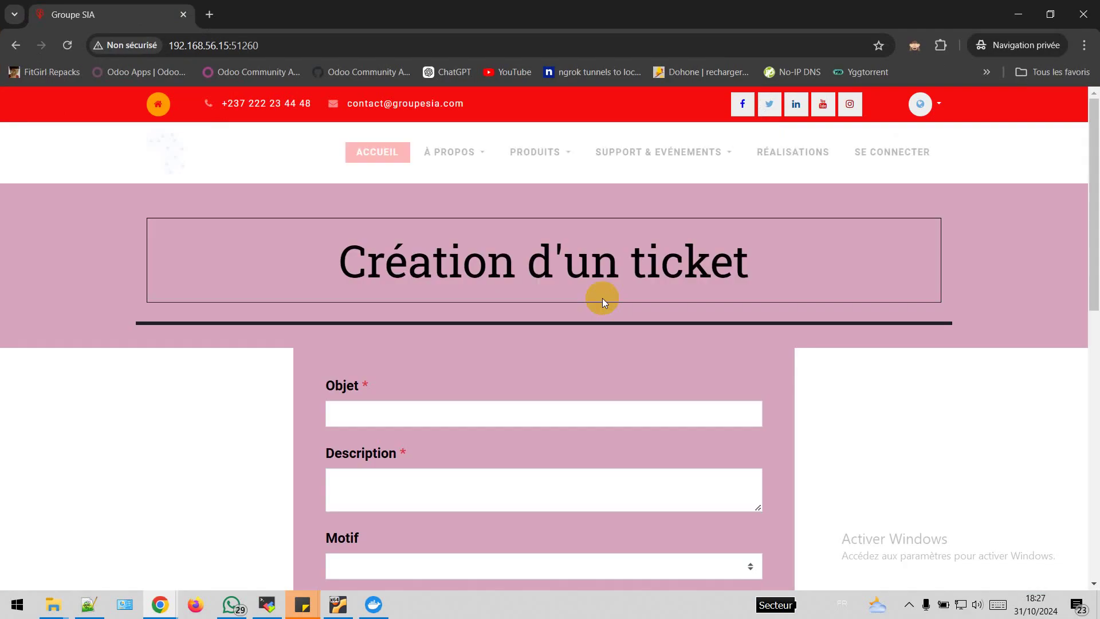
Sign back in with the saved portal customer login and start a new support ticket
click(895, 156)
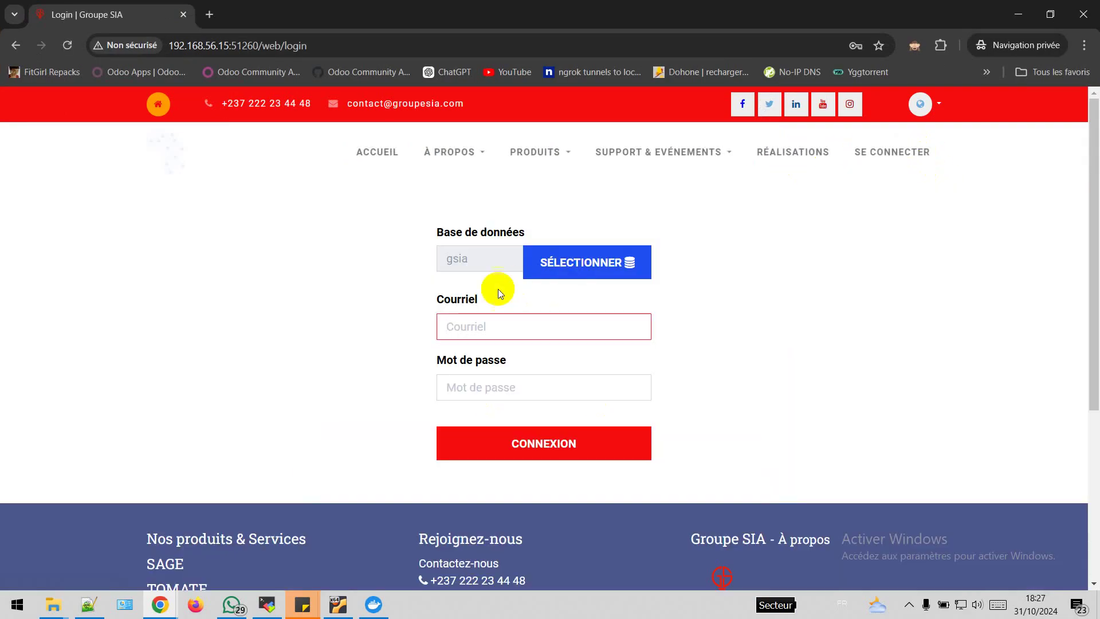
click(479, 324)
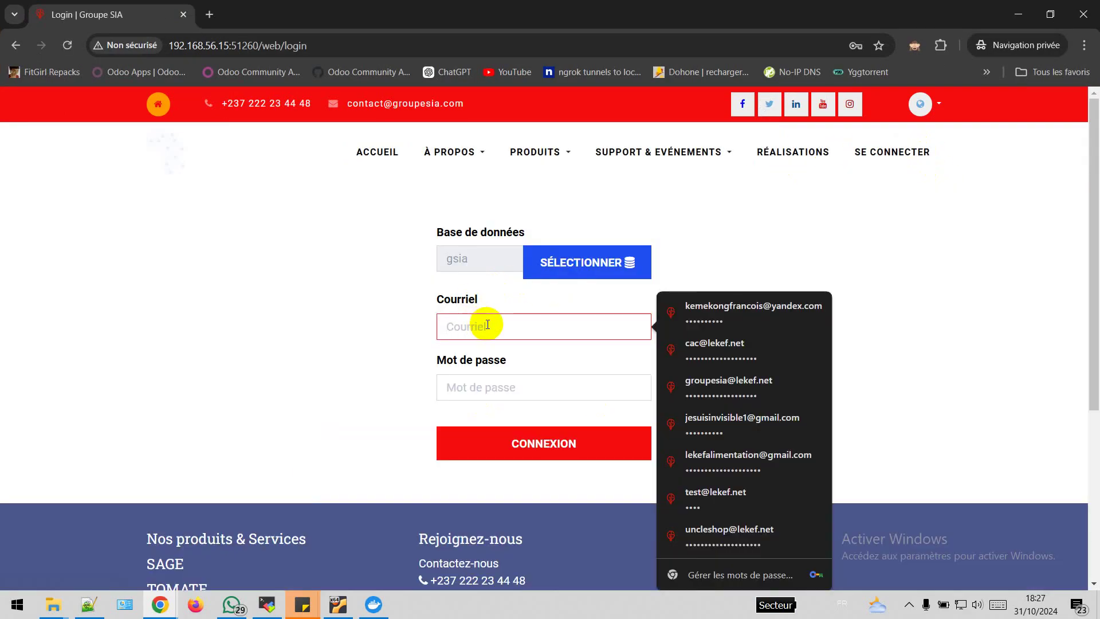
click(570, 357)
click(517, 442)
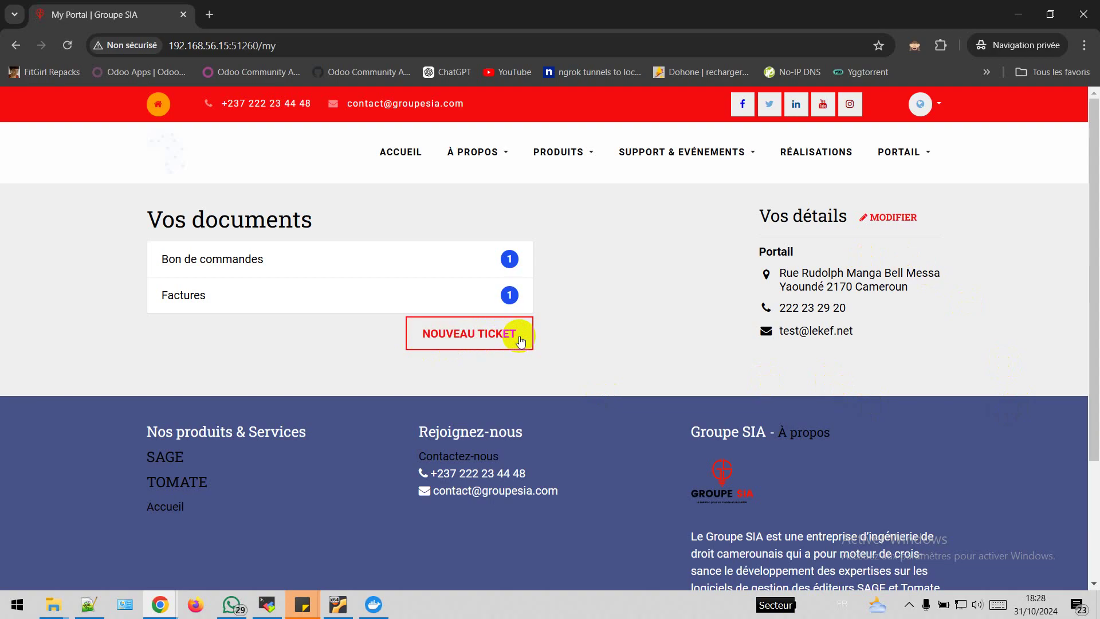
click(488, 337)
Fill in the portal ticket 'ticket portail' with name, subject and description, attaching Service Order - FO001.pdf
scroll(398, 363, down, 4)
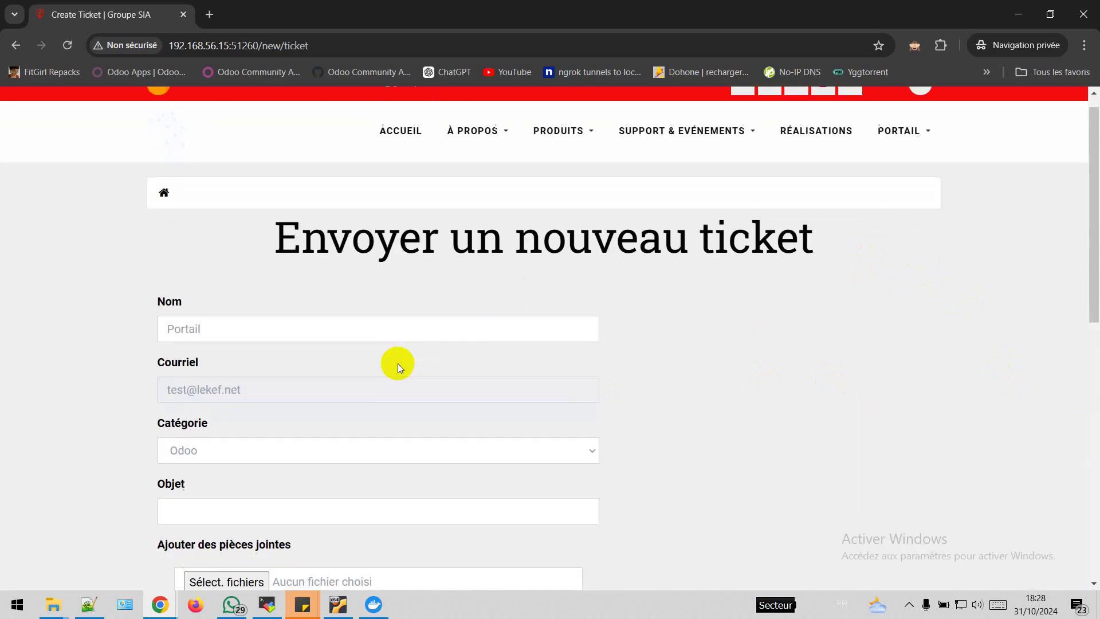
scroll(398, 364, up, 4)
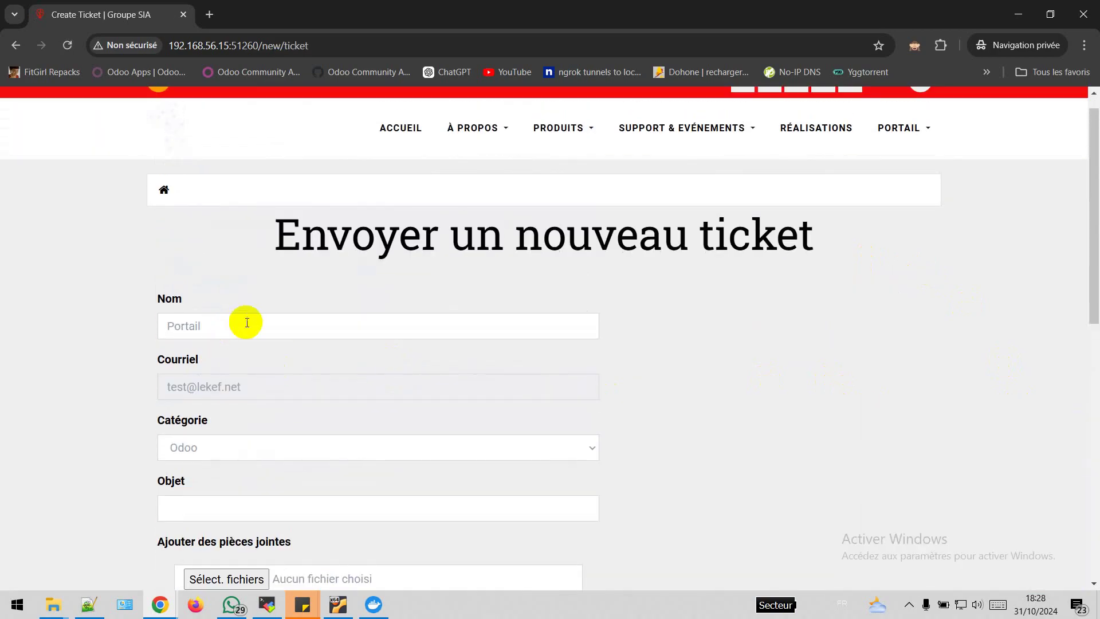
click(225, 324)
scroll(229, 450, down, 2)
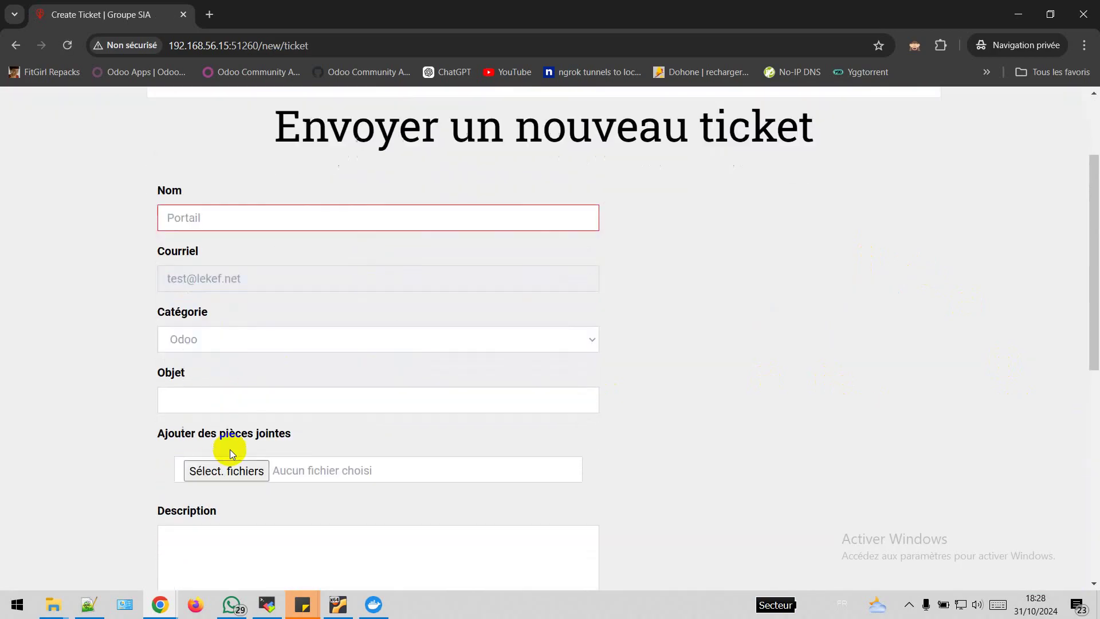
click(260, 383)
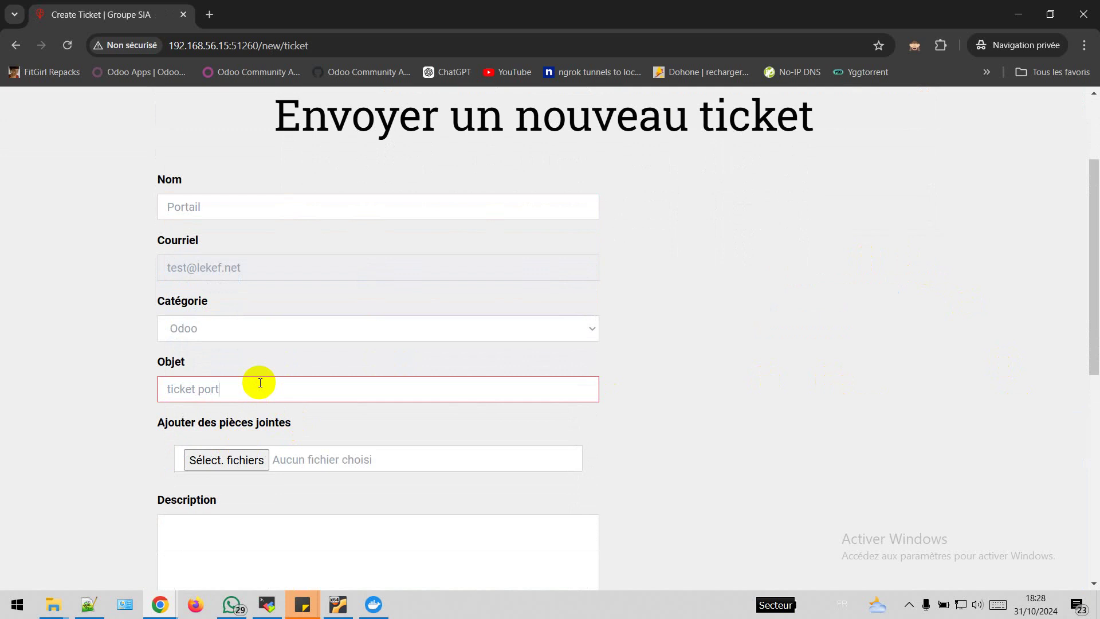
click(227, 460)
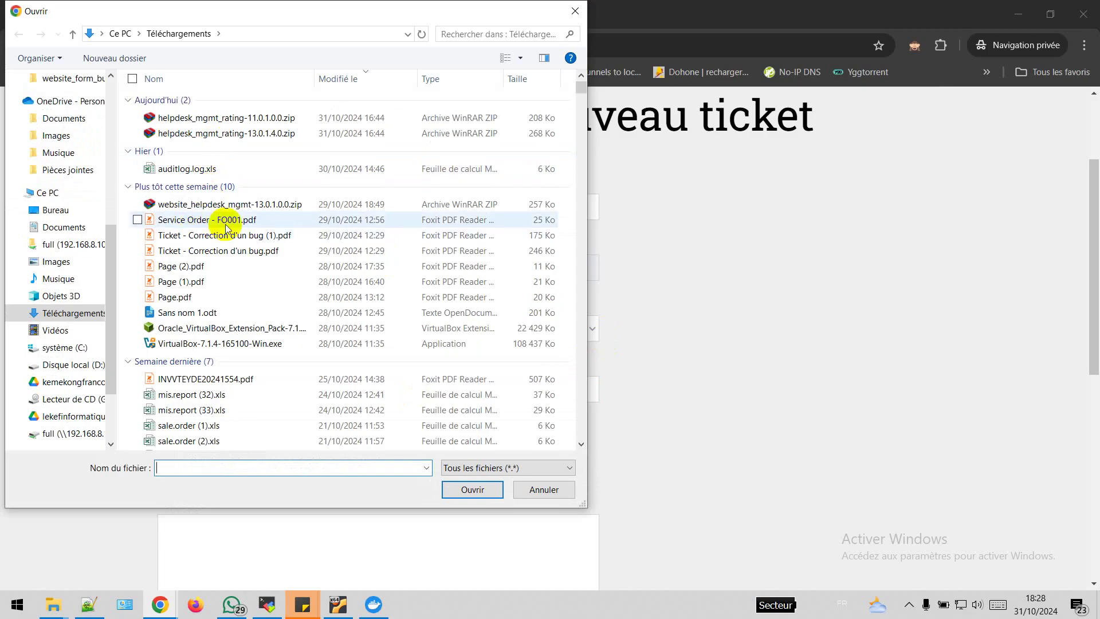
double_click(241, 224)
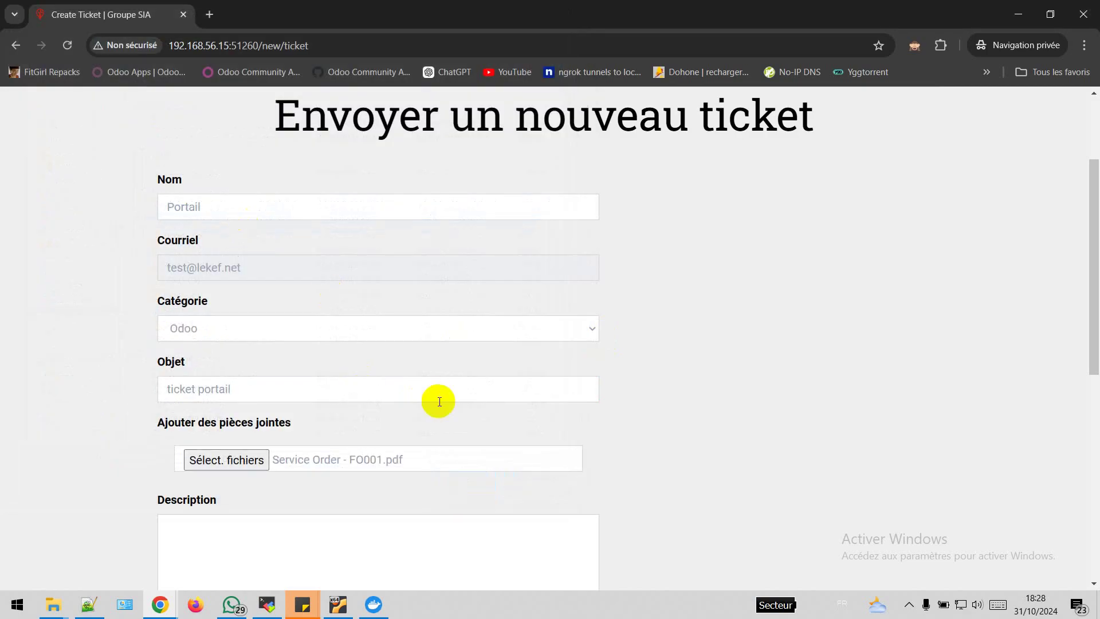
scroll(437, 401, down, 3)
click(264, 366)
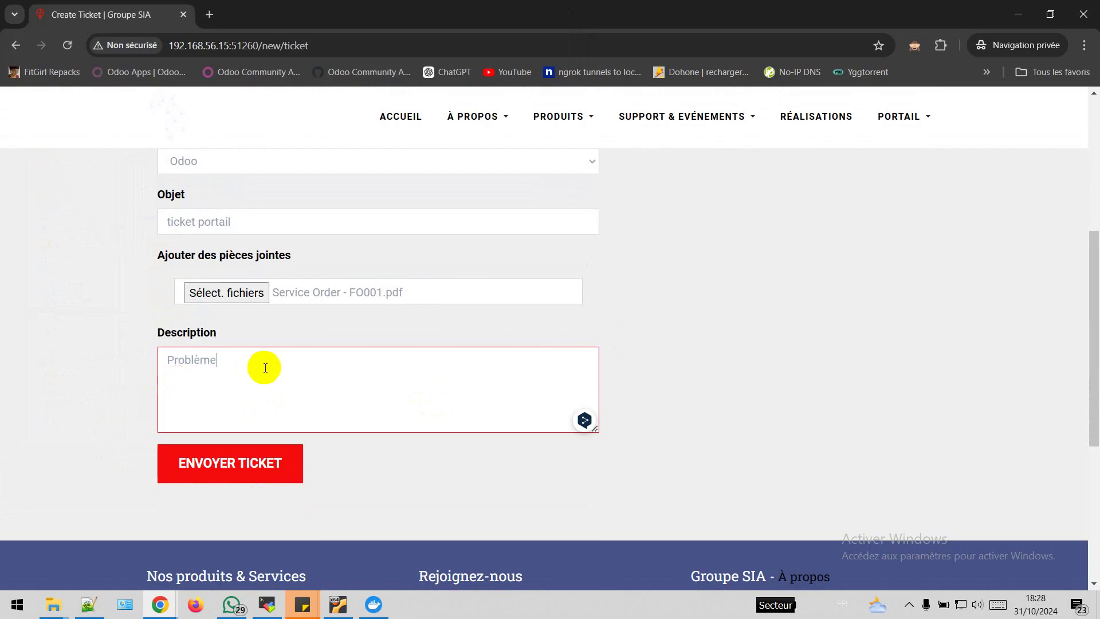
Submit the ticket, creating HT00015, and switch back to the Odoo HT00014 window
click(249, 465)
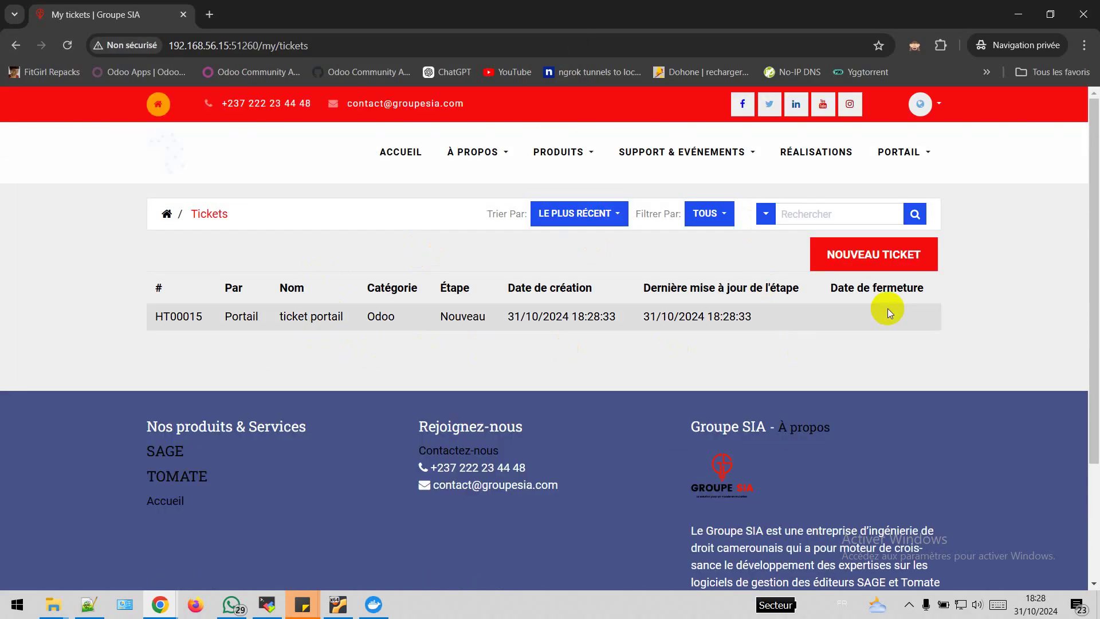
click(167, 213)
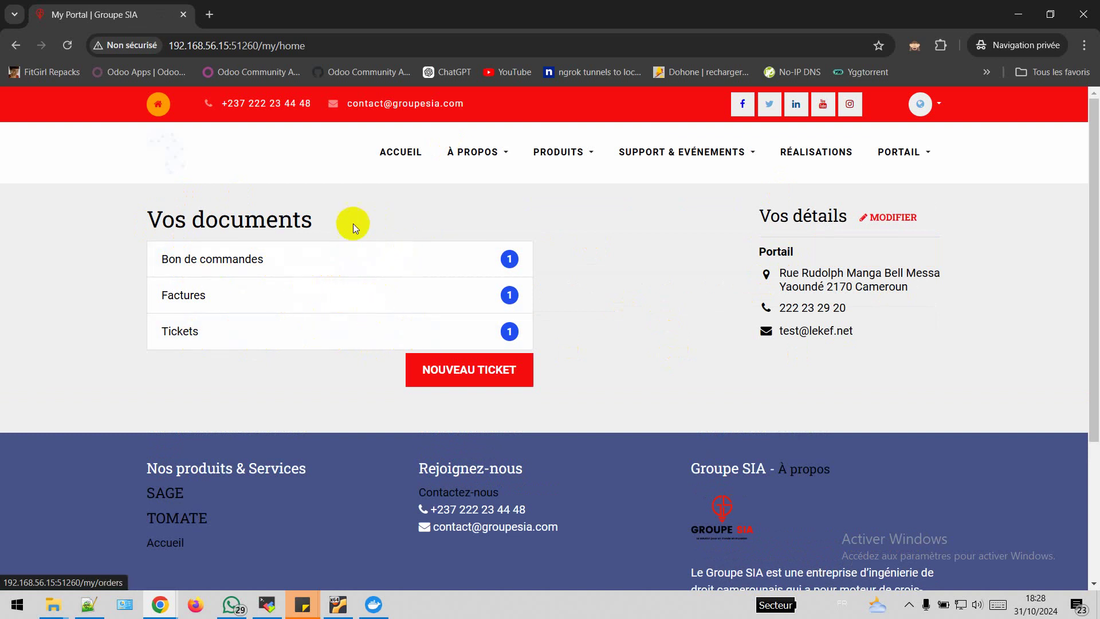
click(174, 602)
click(124, 557)
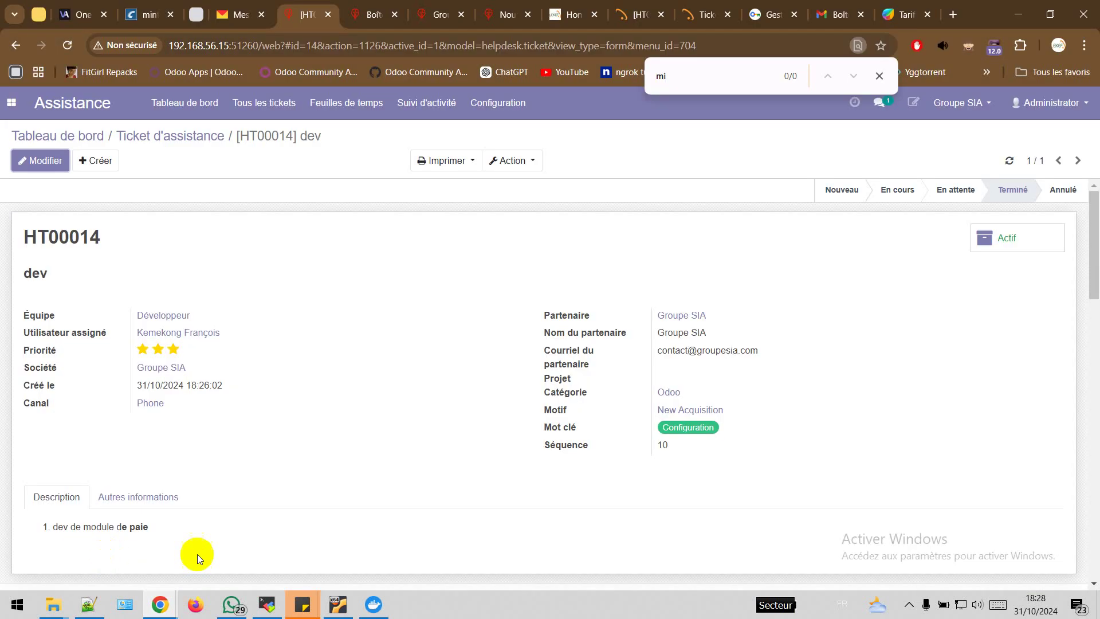
Open ticket HT00015 'ticket portail' from all tickets and raise its priority to three stars
click(262, 104)
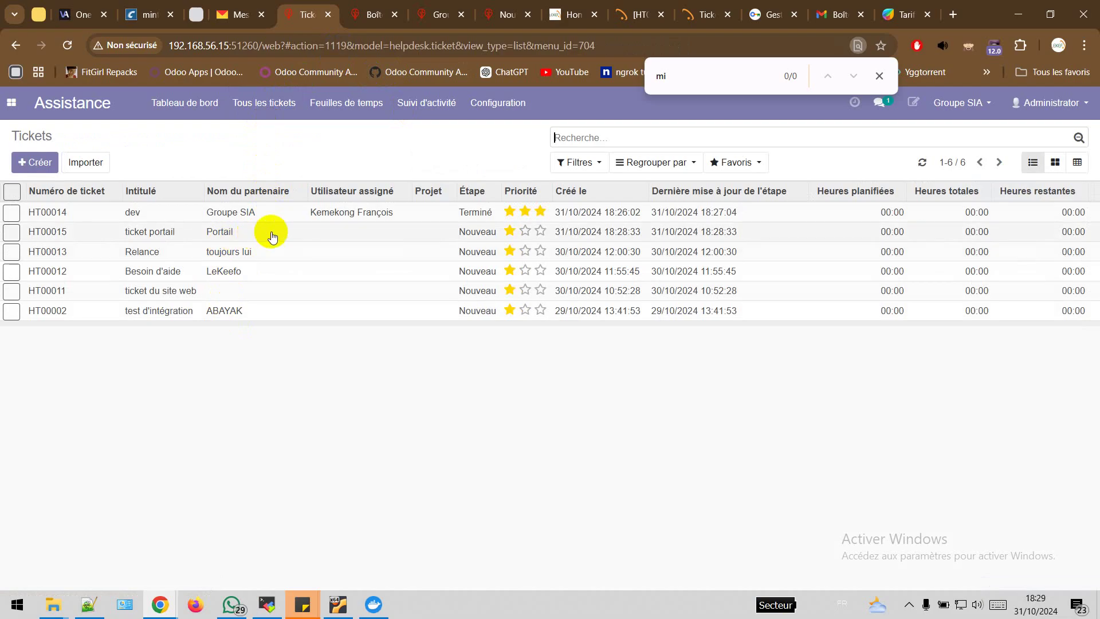
click(298, 236)
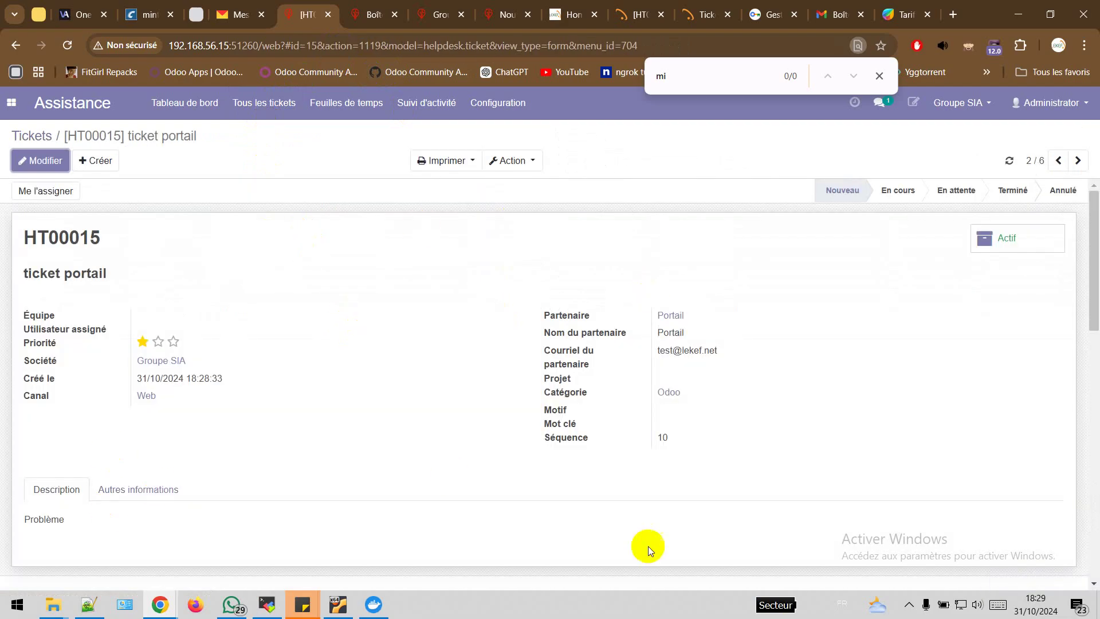
click(173, 341)
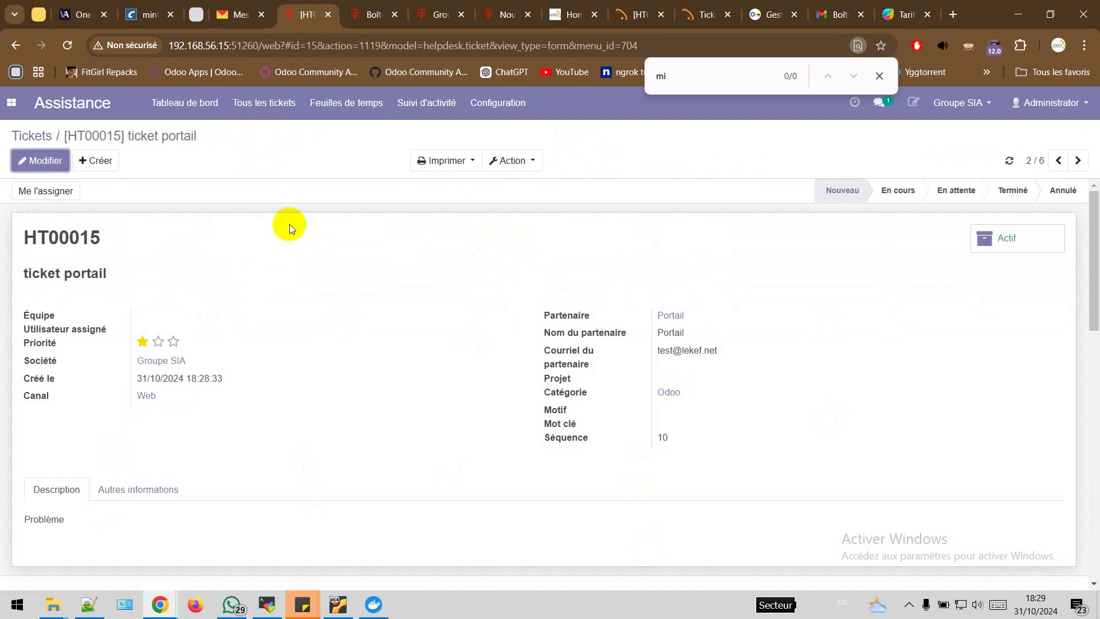
scroll(563, 342, down, 10)
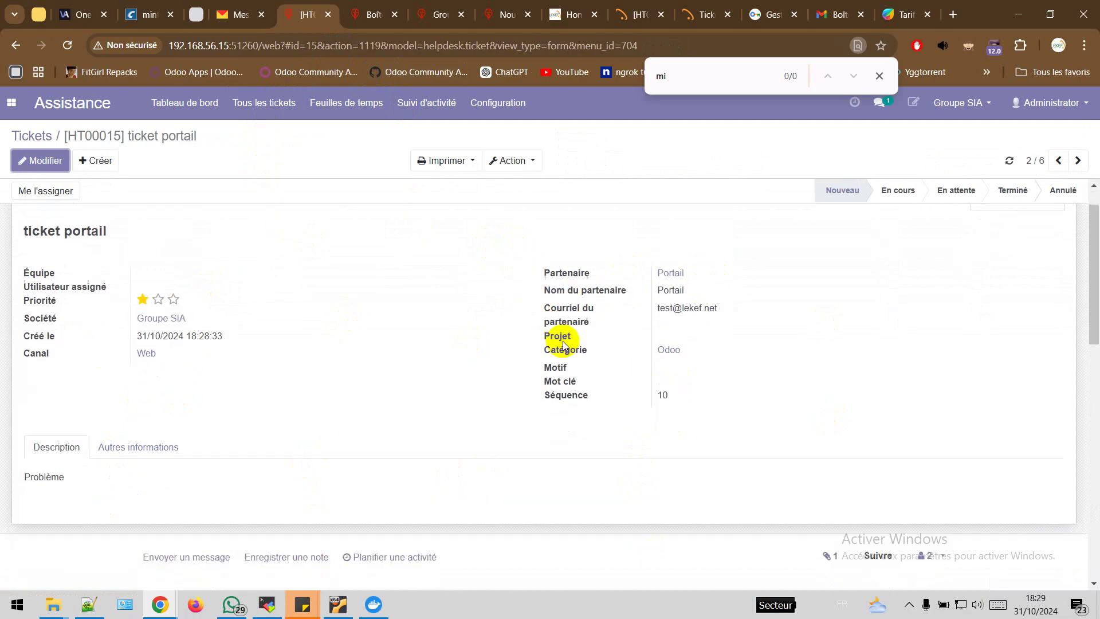
scroll(563, 341, up, 8)
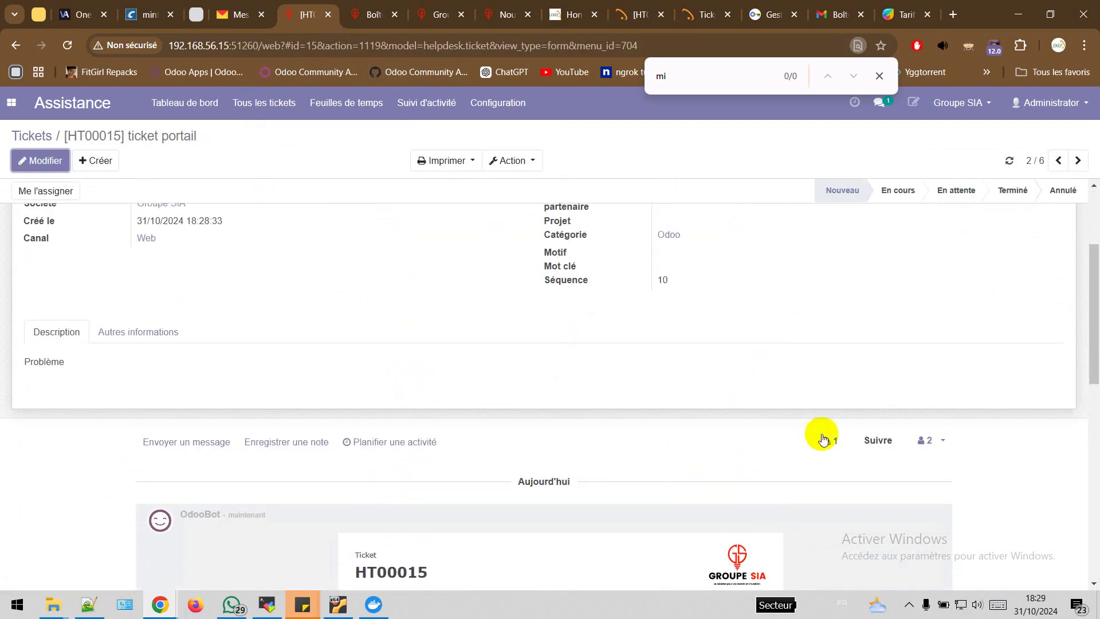
Preview the attached Service Order - FO001.pdf, then close it to review the ticket fields
click(829, 441)
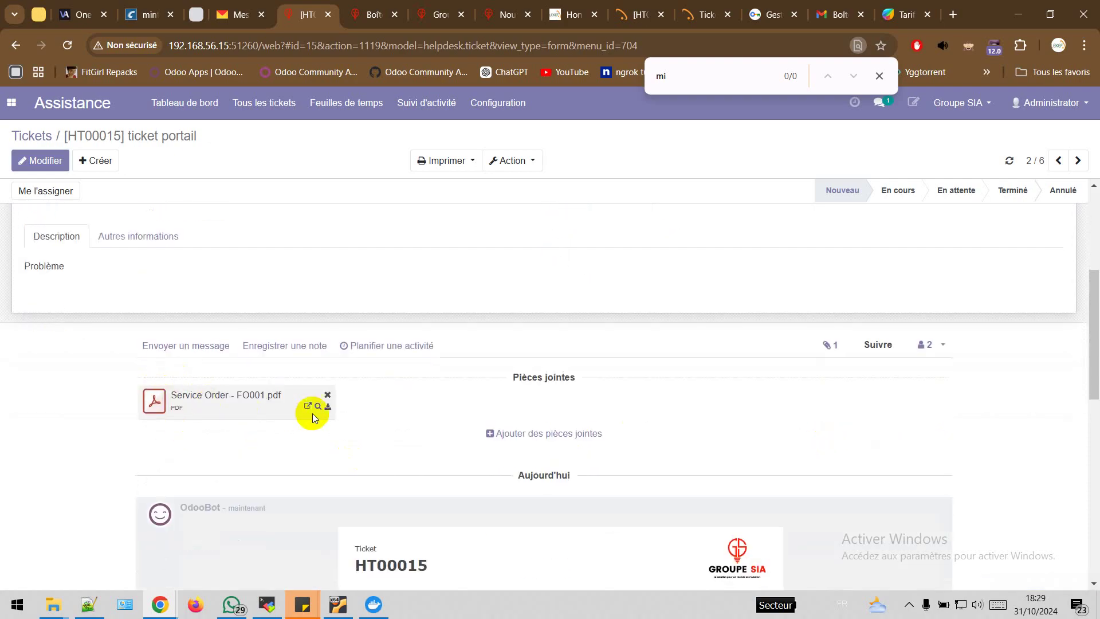
click(154, 401)
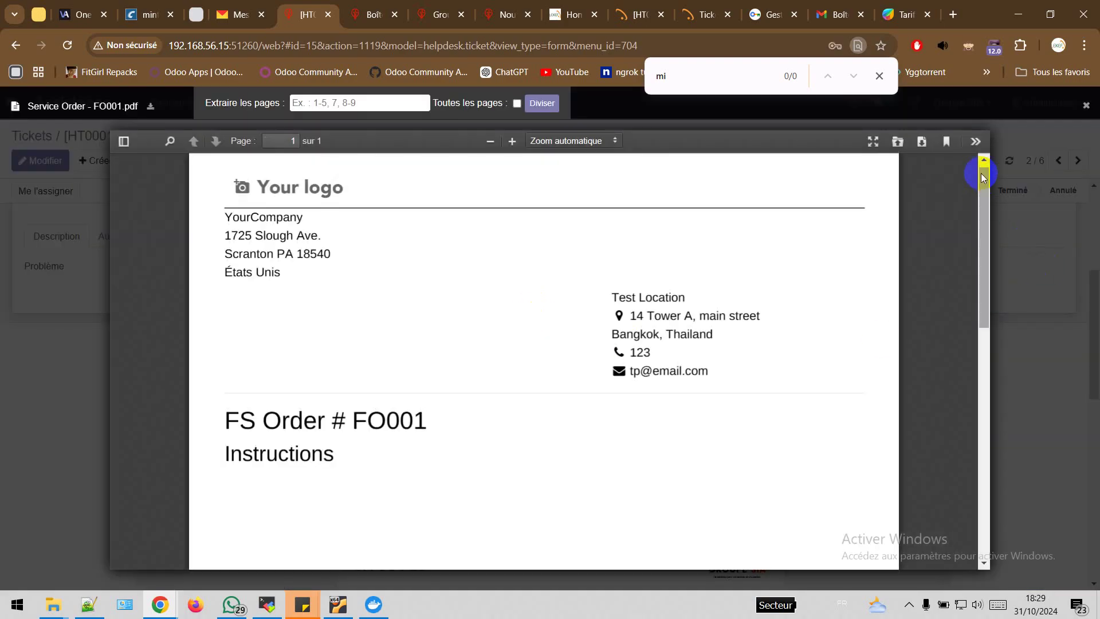
click(1001, 292)
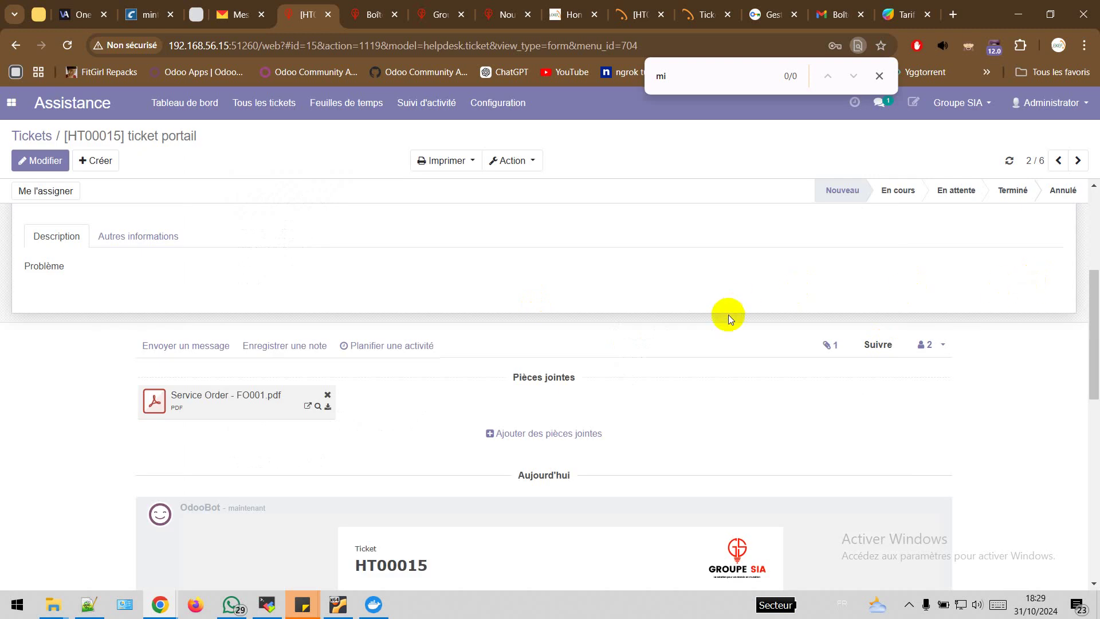
scroll(728, 314, up, 3)
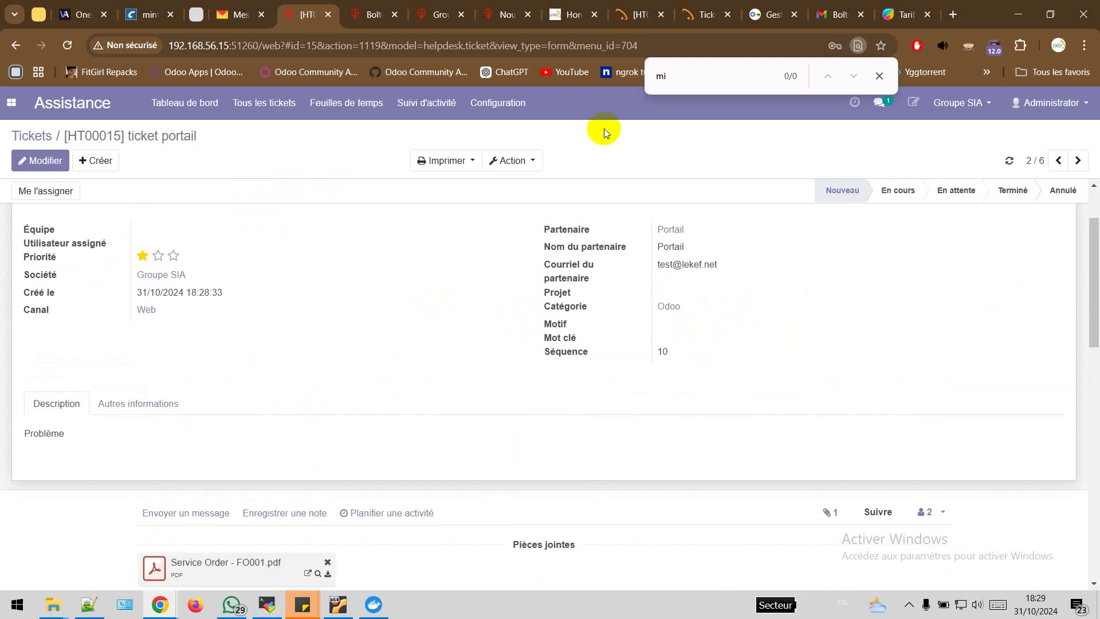
Enter the subject 'ticket Site' on the Groupe SIA ticket creation form
click(561, 25)
click(1050, 114)
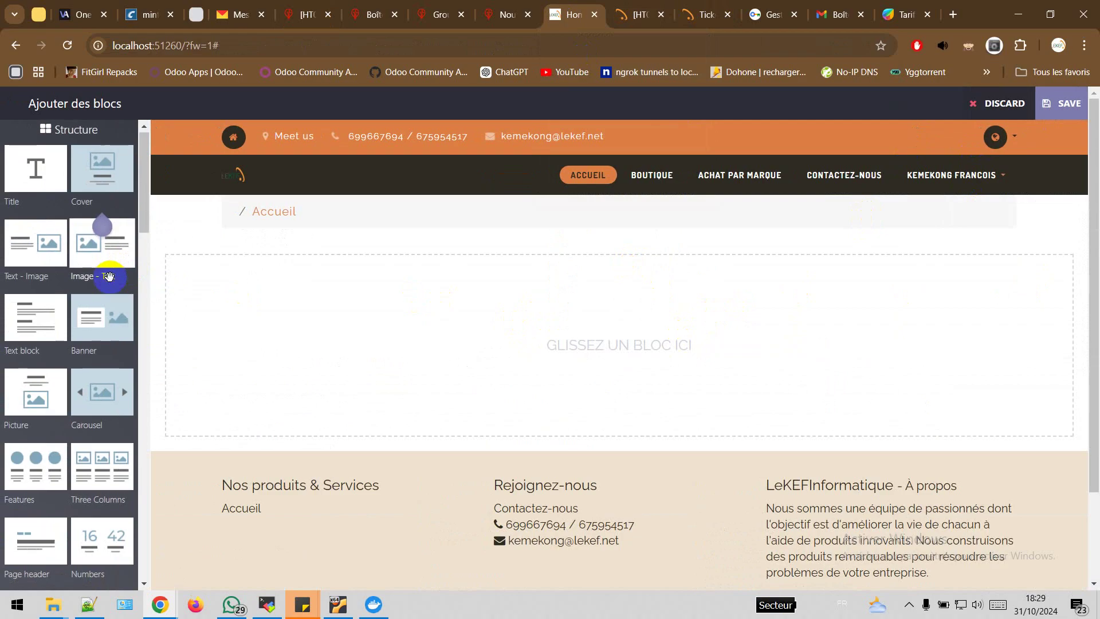
scroll(109, 278, down, 5)
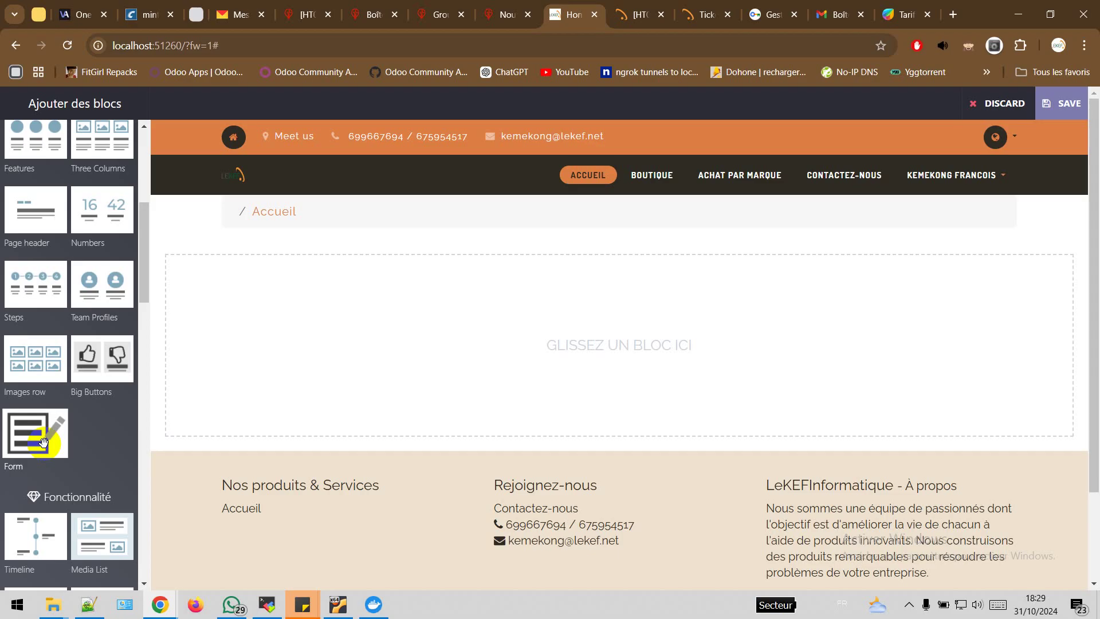
click(439, 16)
scroll(523, 308, down, 3)
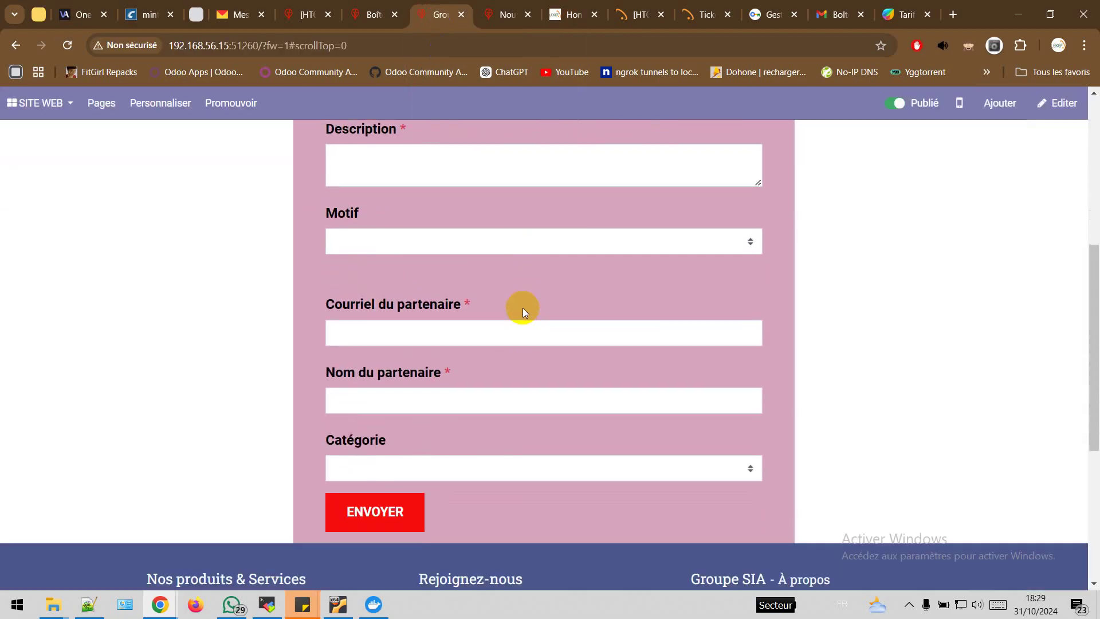
scroll(523, 308, up, 3)
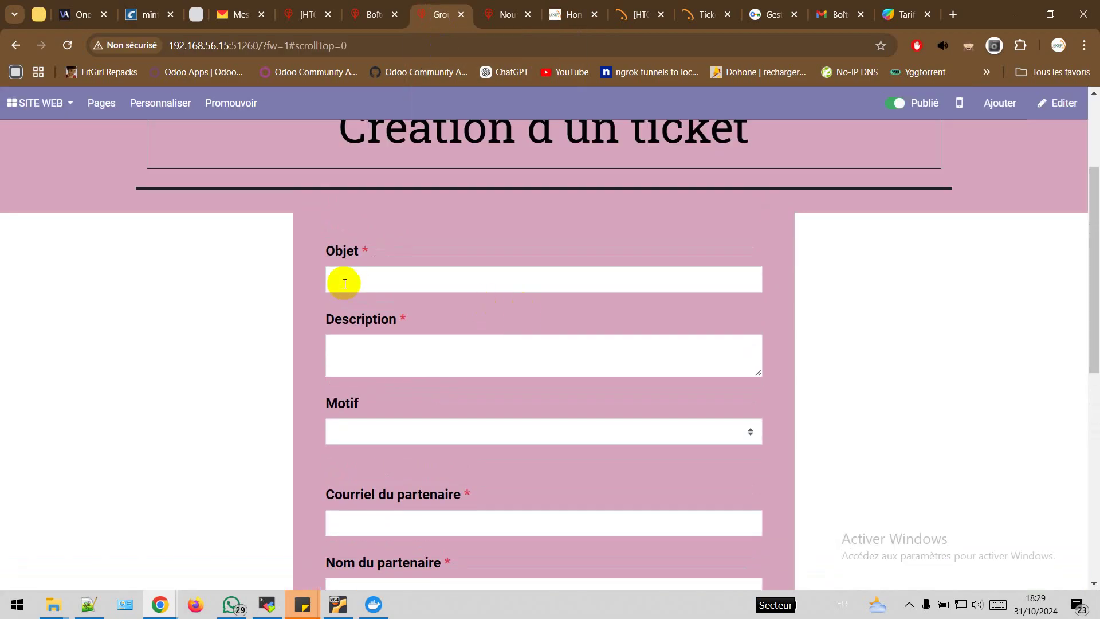
click(416, 276)
scroll(416, 277, up, 3)
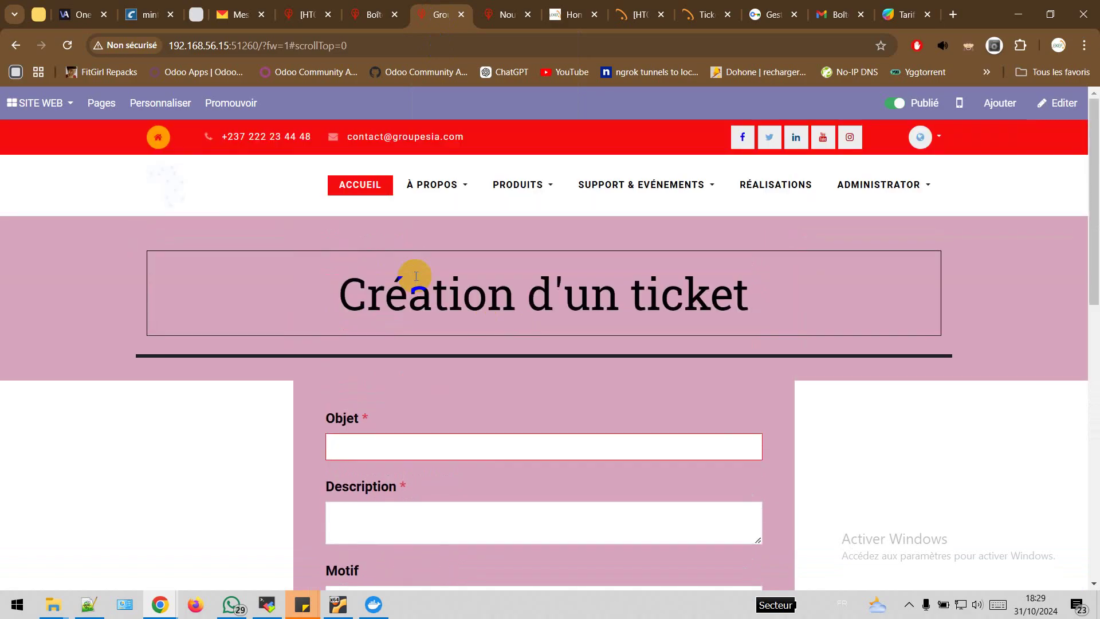
scroll(416, 276, down, 2)
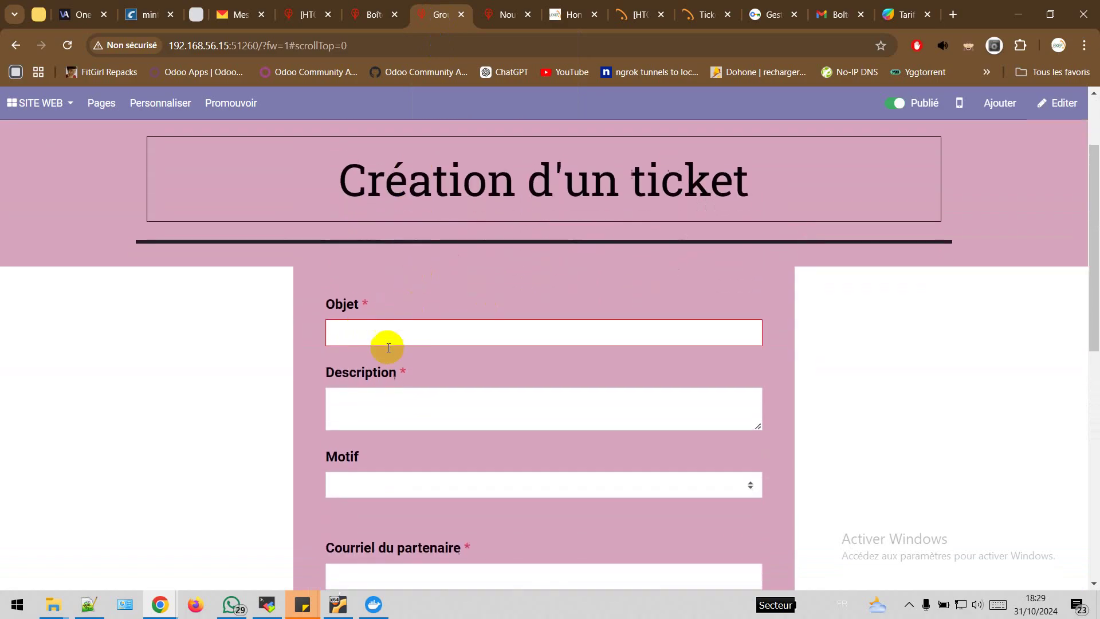
text(ti)
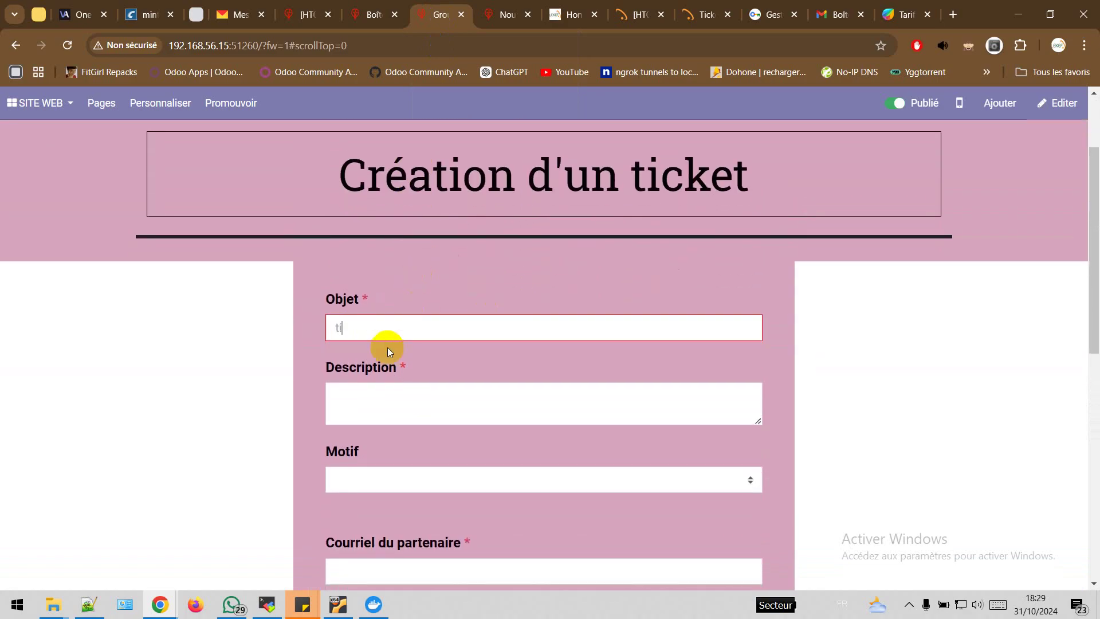
text(cket Site)
click(373, 400)
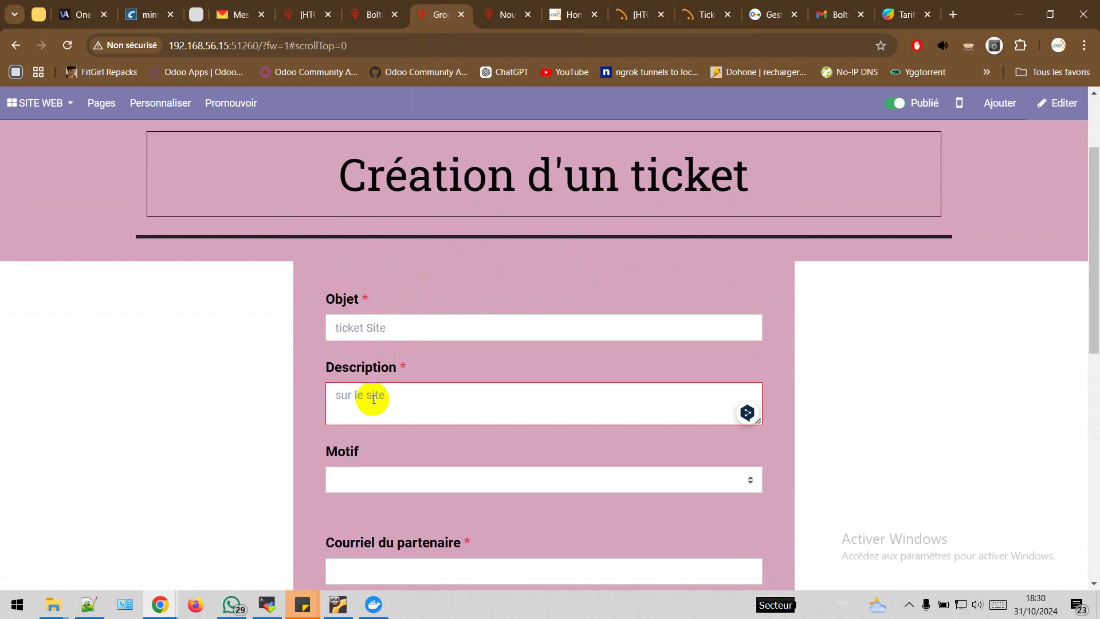
Set the reason to New Acquisition and fill in the partner's e-mail and name
scroll(374, 399, down, 1)
click(449, 407)
click(385, 449)
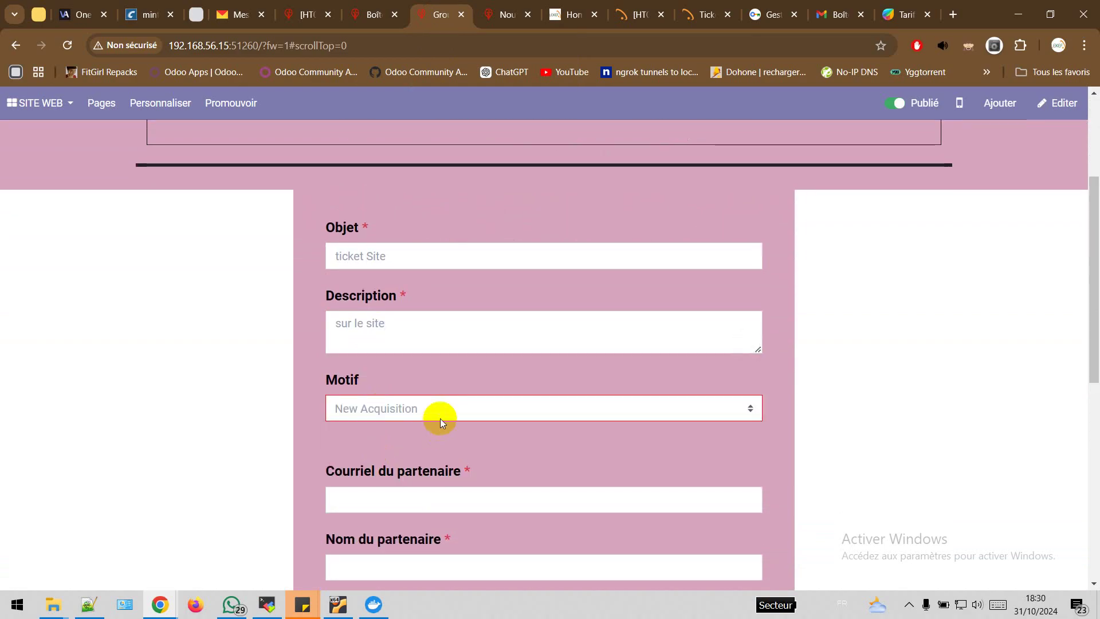
scroll(430, 444, down, 1)
click(447, 453)
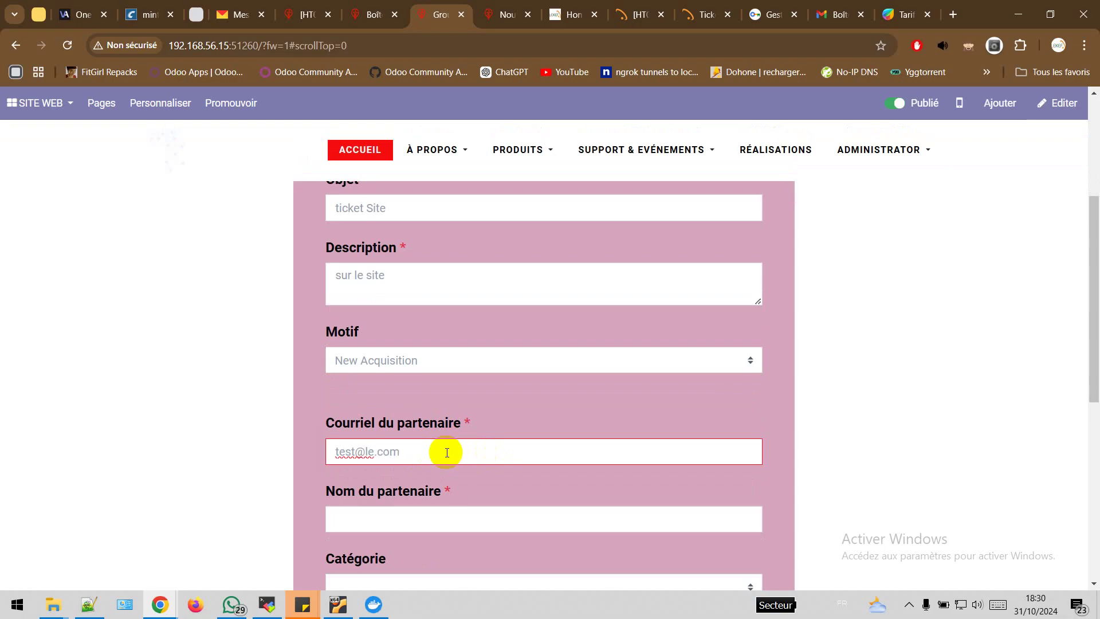
scroll(447, 453, down, 2)
click(433, 412)
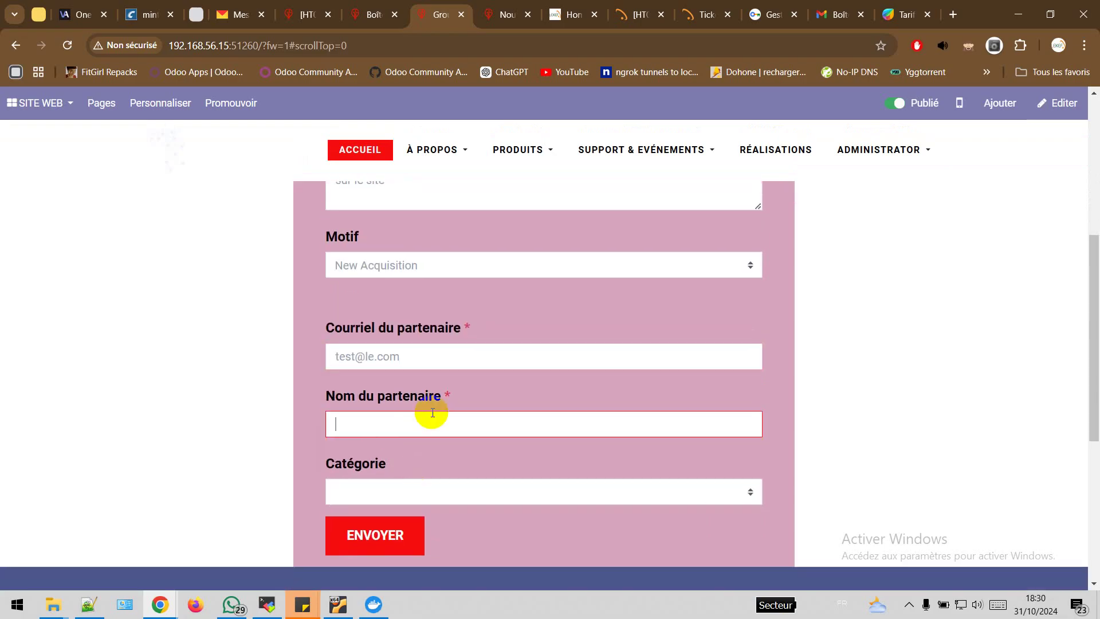
text(LeKEF)
Choose category Odoo and submit the form, which returns a form-not-sent error
click(421, 486)
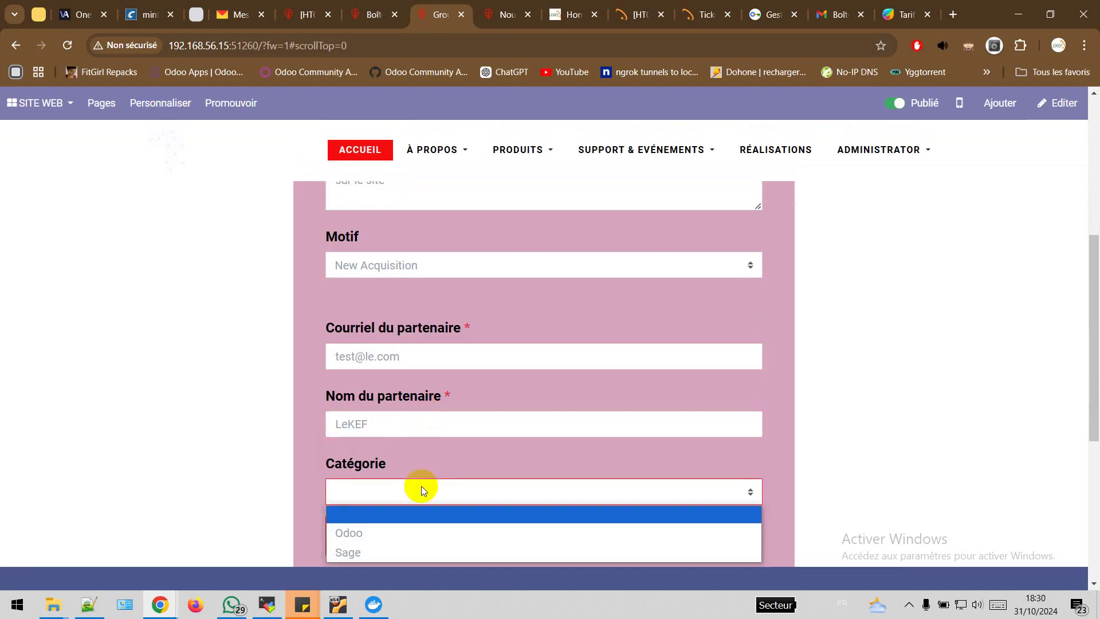
click(369, 532)
scroll(506, 448, up, 4)
scroll(506, 448, down, 6)
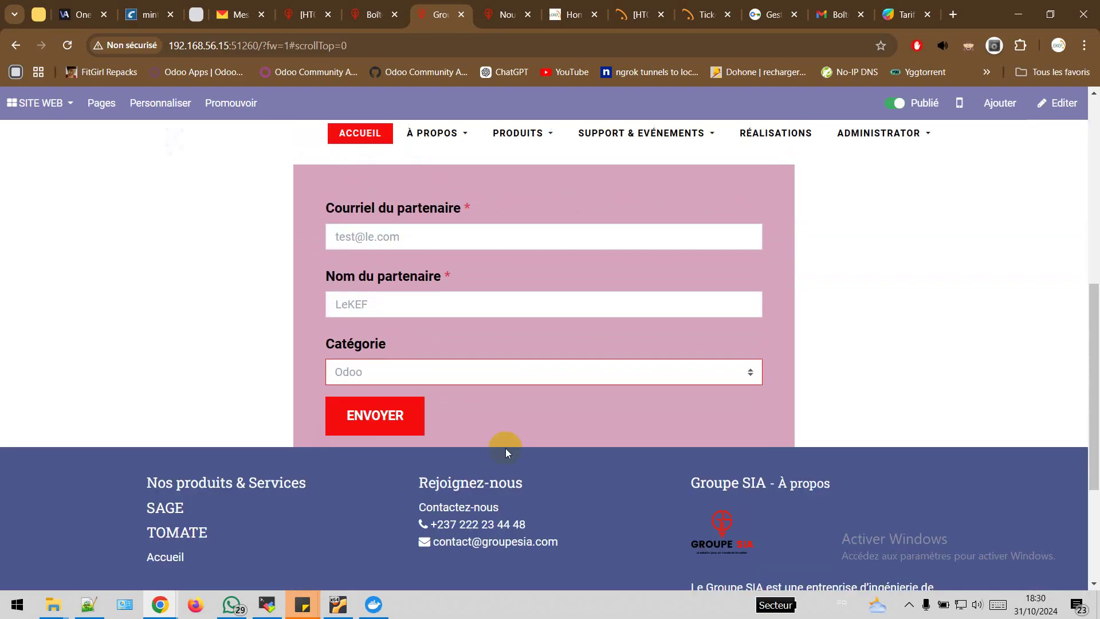
click(381, 425)
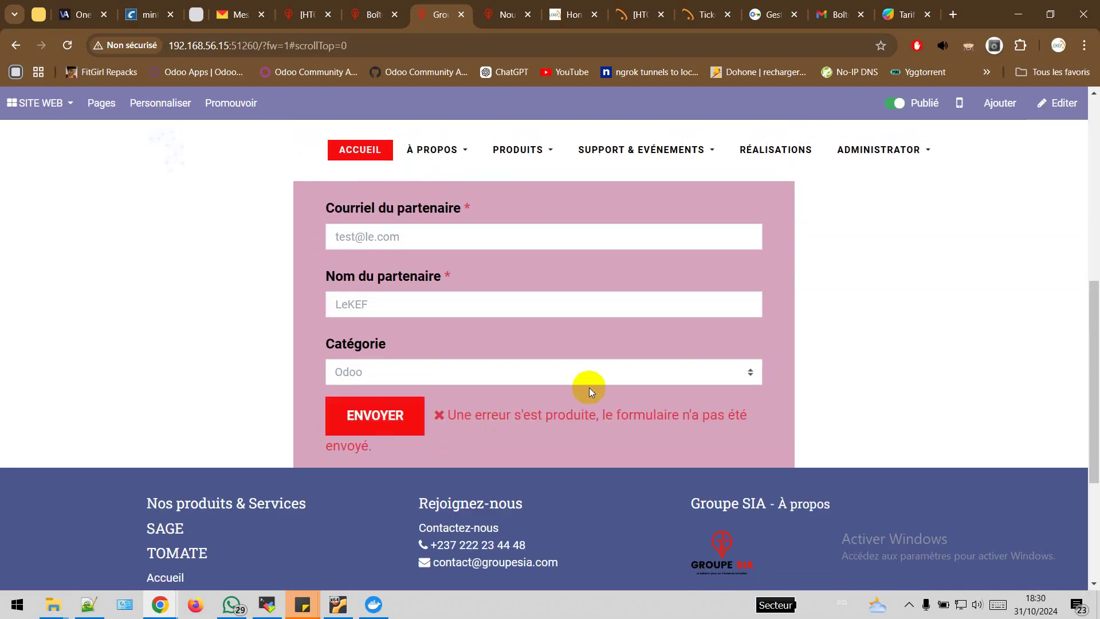
scroll(589, 387, up, 6)
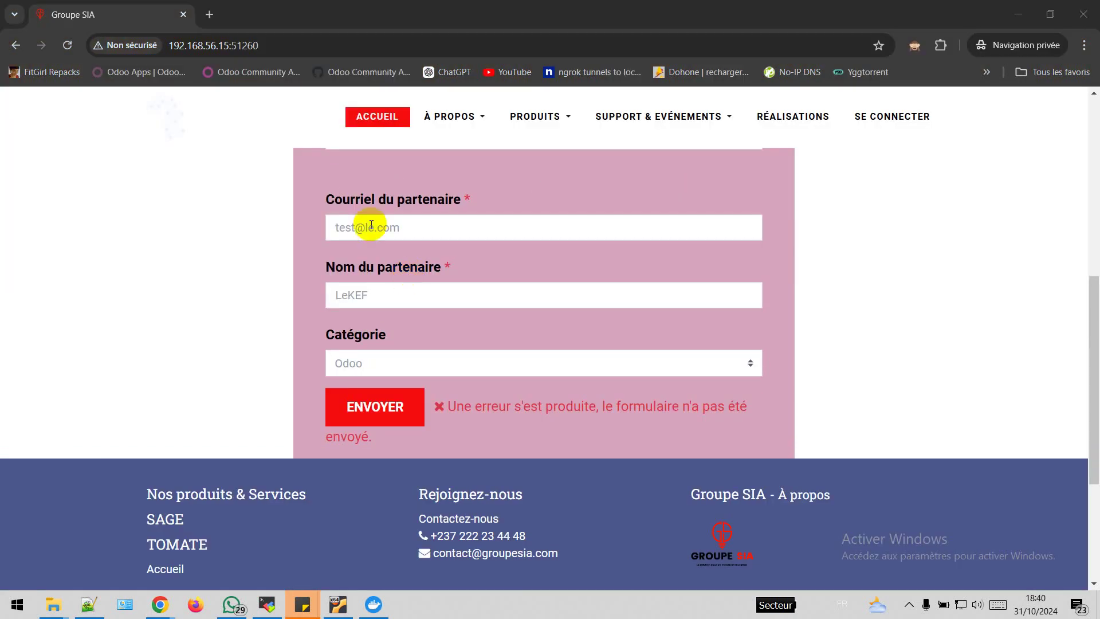
Correct the partner's e-mail, resubmit the ticket form successfully, and return to the Odoo window
click(373, 227)
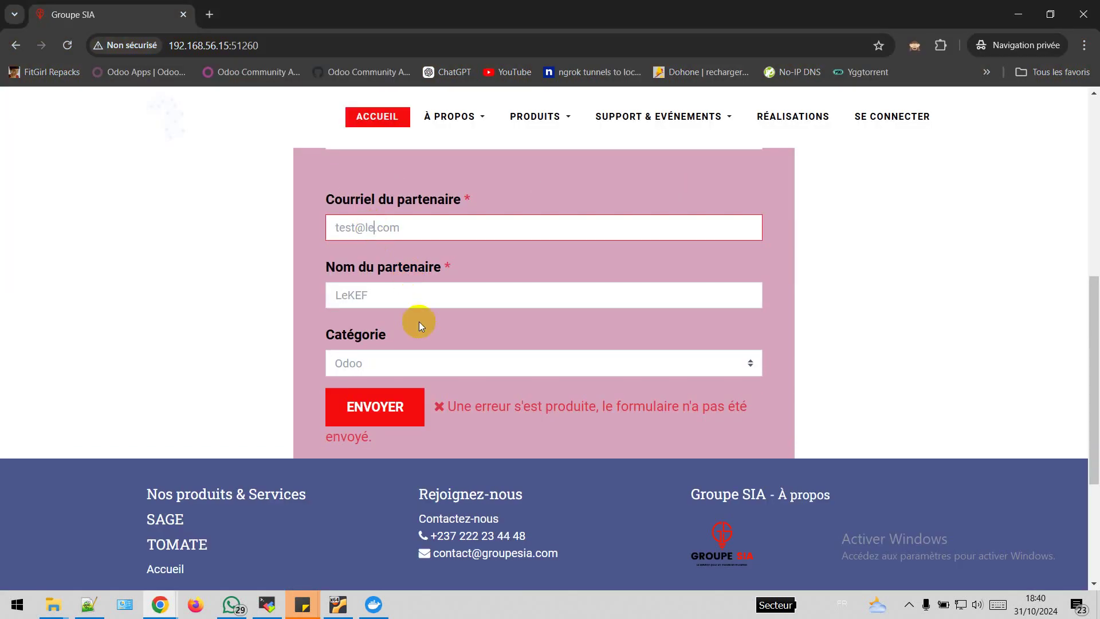
text(r)
click(378, 406)
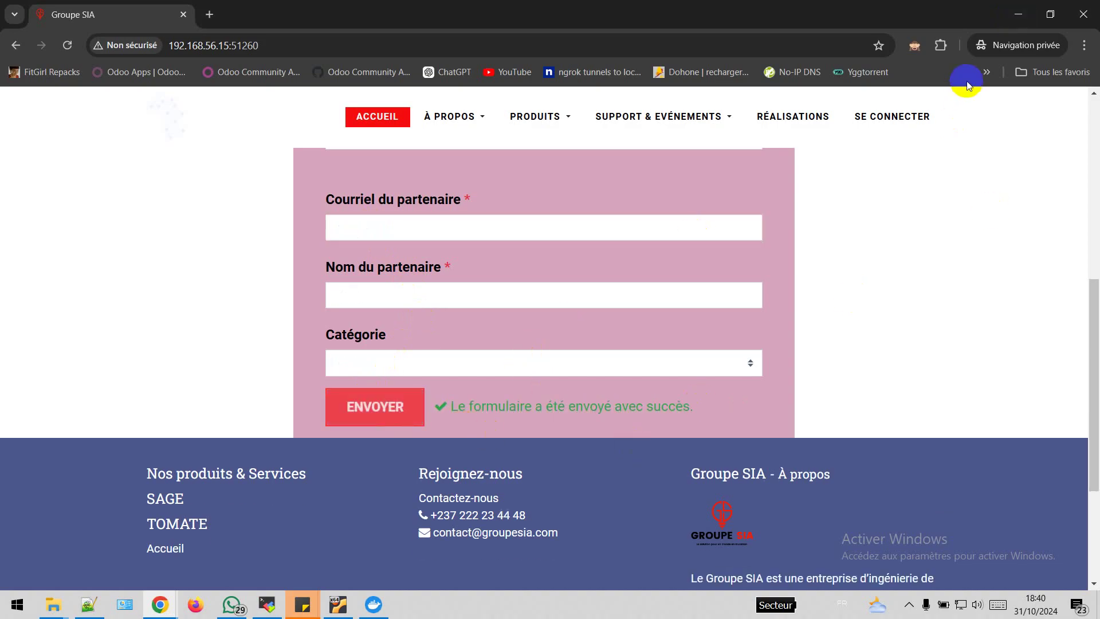
click(1015, 17)
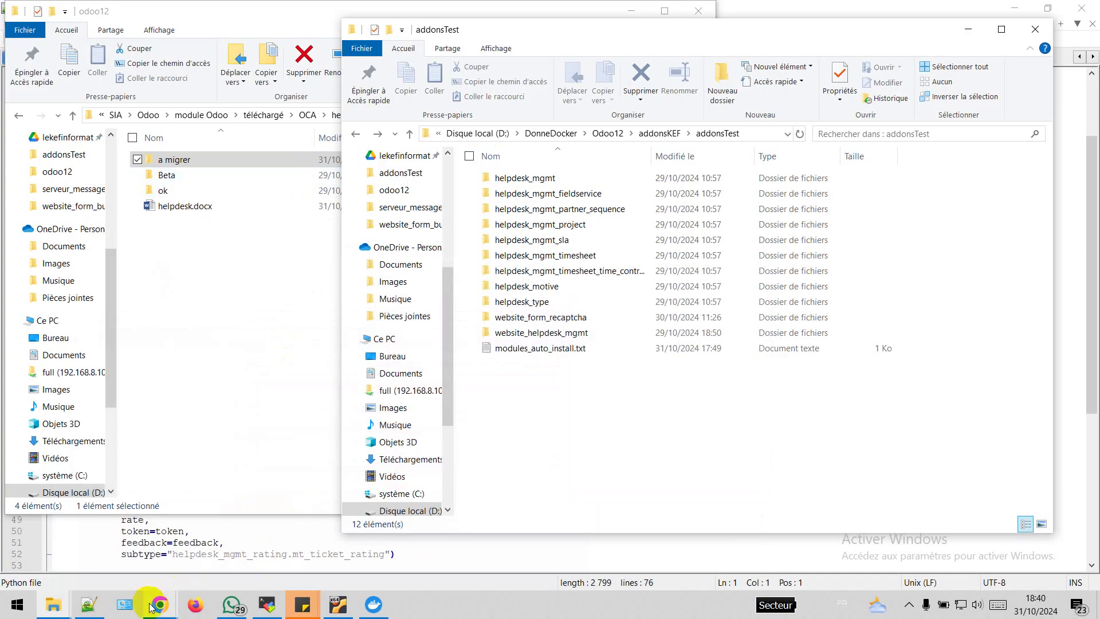
mouse_move(160, 605)
click(124, 556)
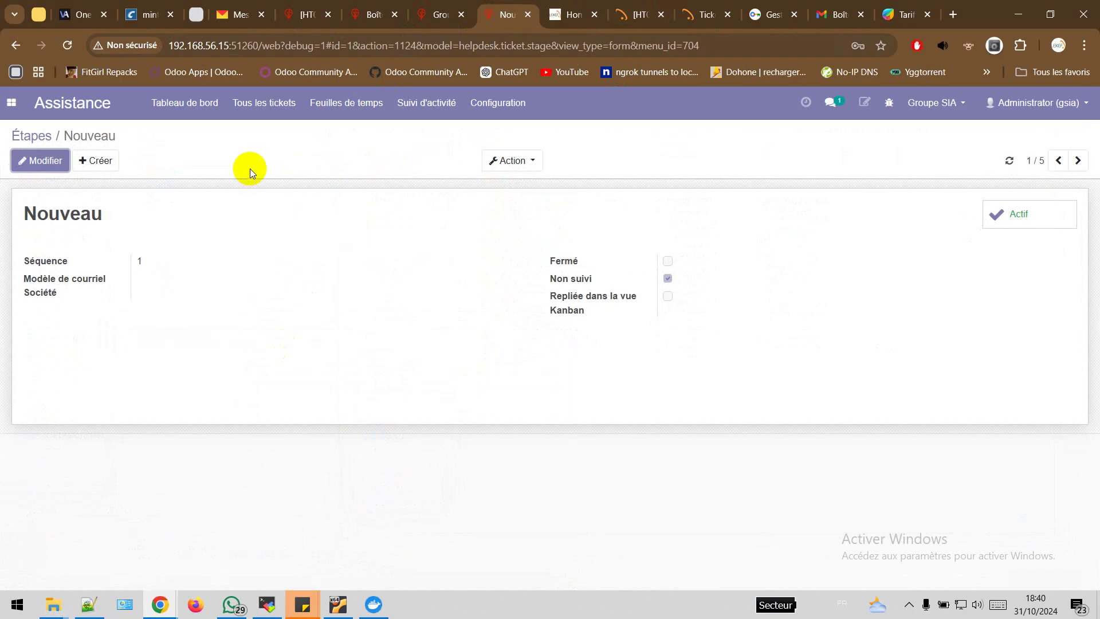
Open new website ticket HT00022 'ticket Site' from all tickets, then switch to ticket HT00003
click(290, 108)
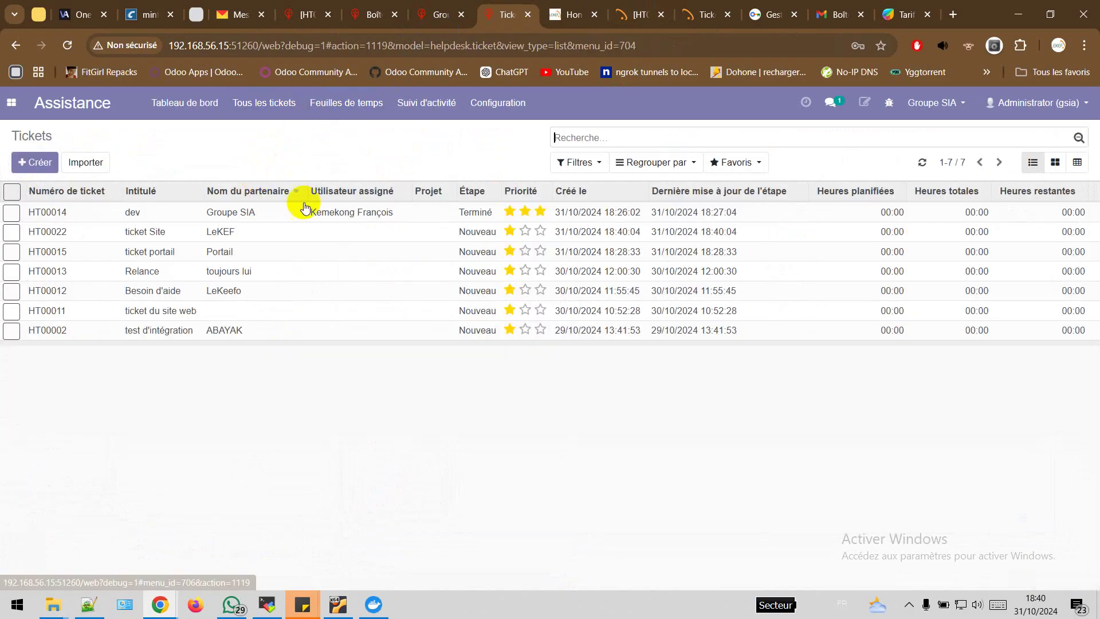
click(281, 232)
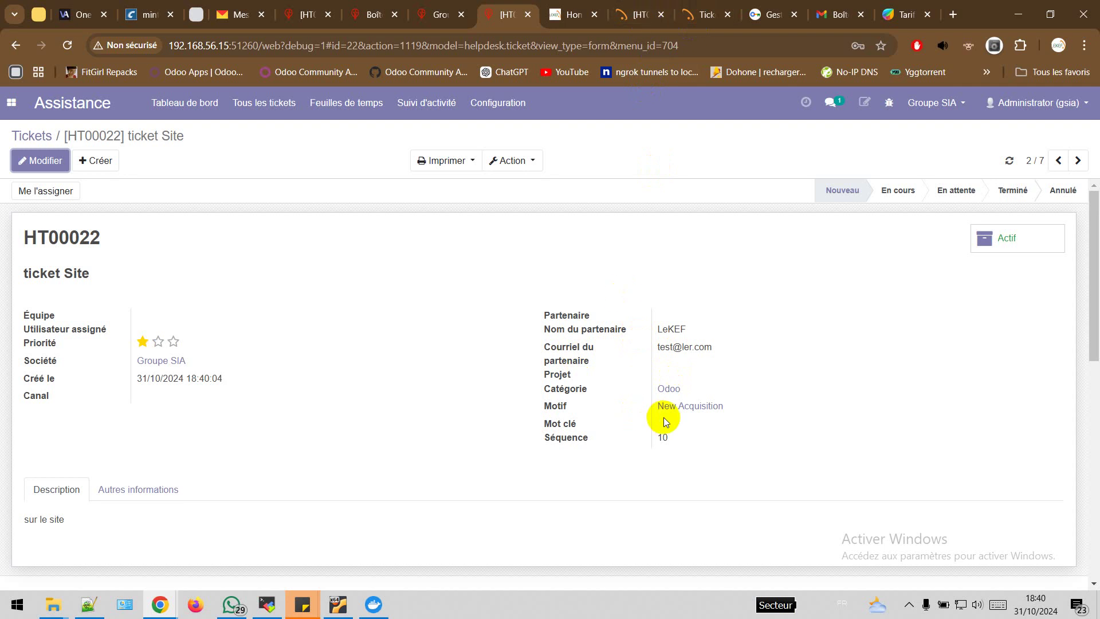
click(637, 14)
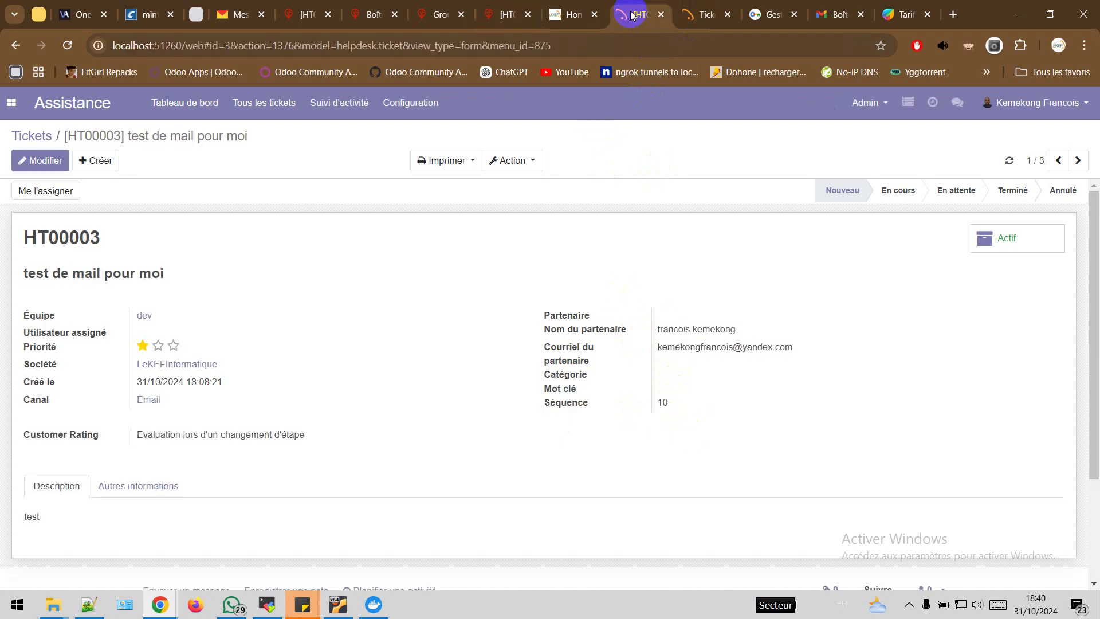
Drop a Form block on the LeKEF home page with its action set to Ticket d'assistance
click(585, 22)
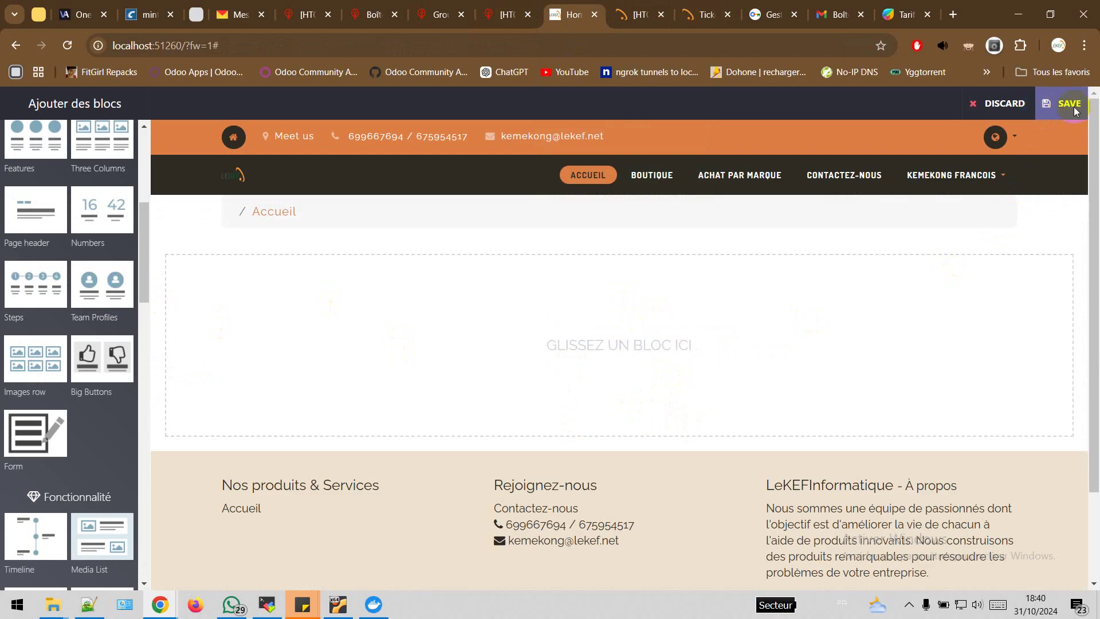
drag(31, 432, 629, 265)
click(581, 225)
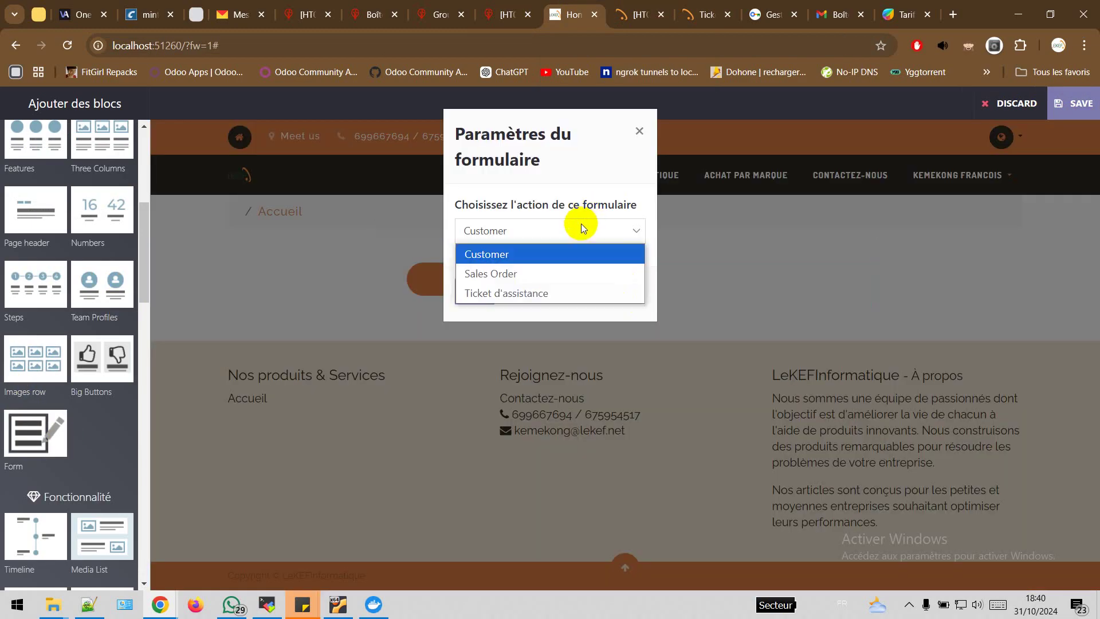
click(524, 291)
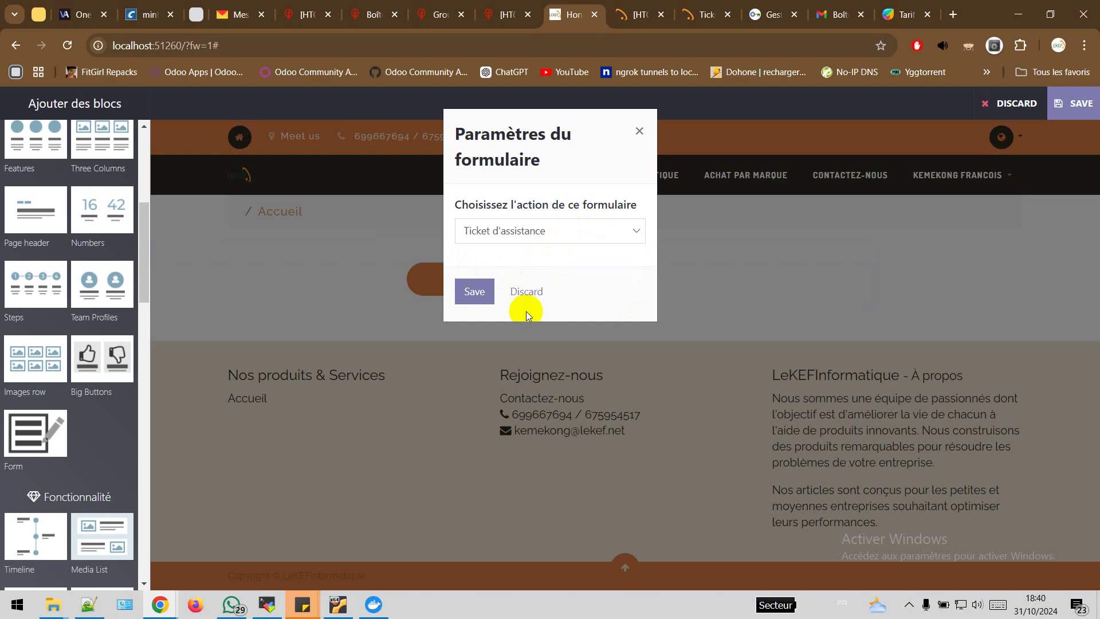
click(474, 295)
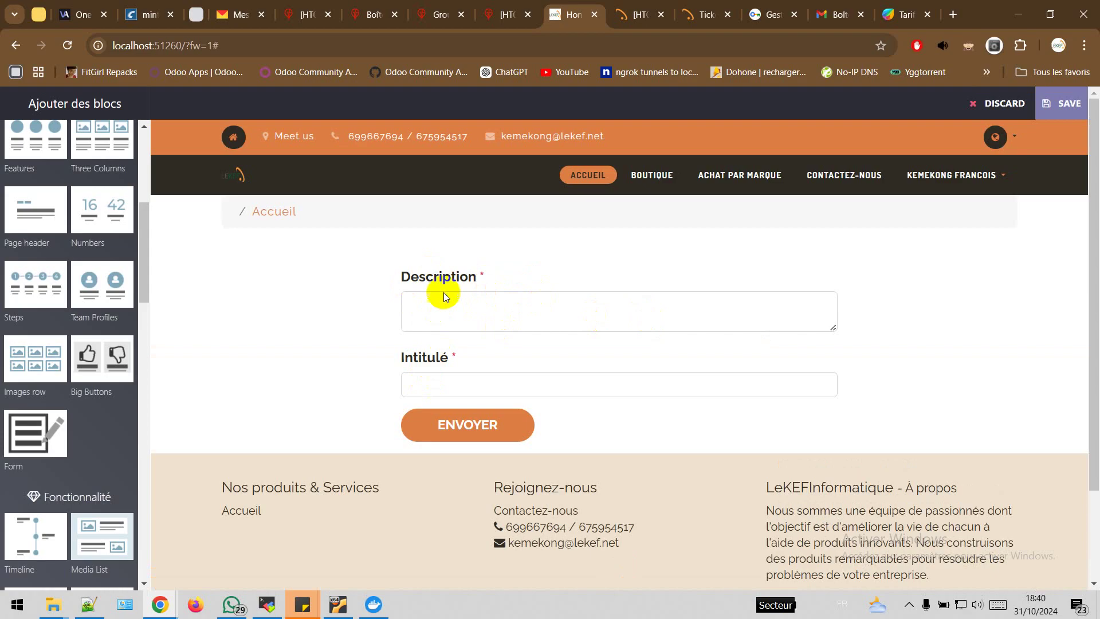
Move Intitulé above Description and add the Canal field to the ticket form
click(456, 305)
click(460, 363)
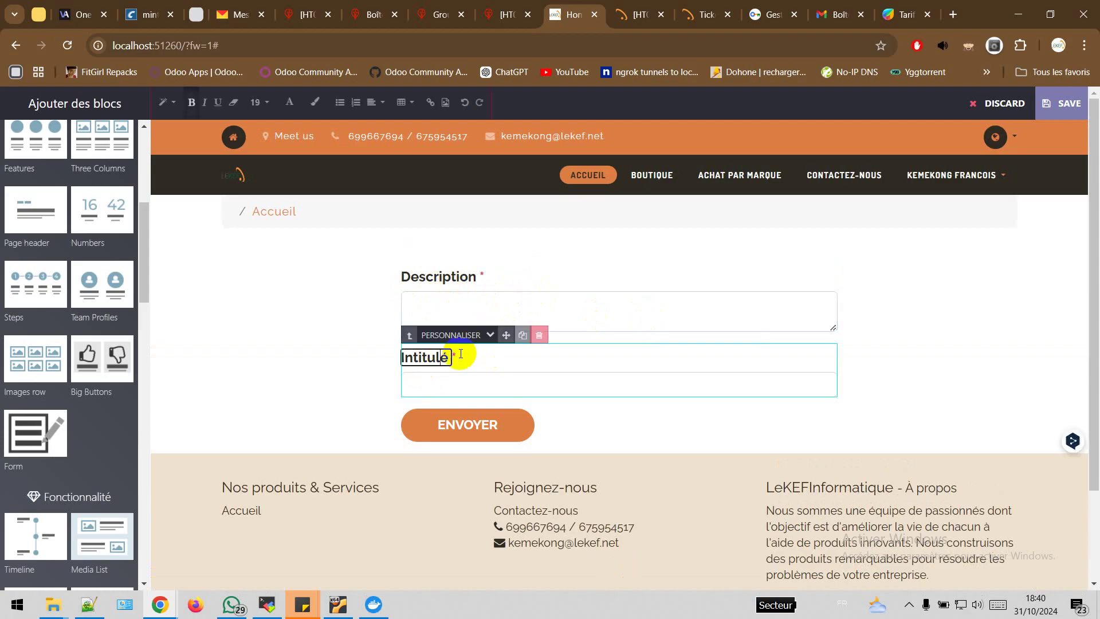
drag(506, 334, 507, 286)
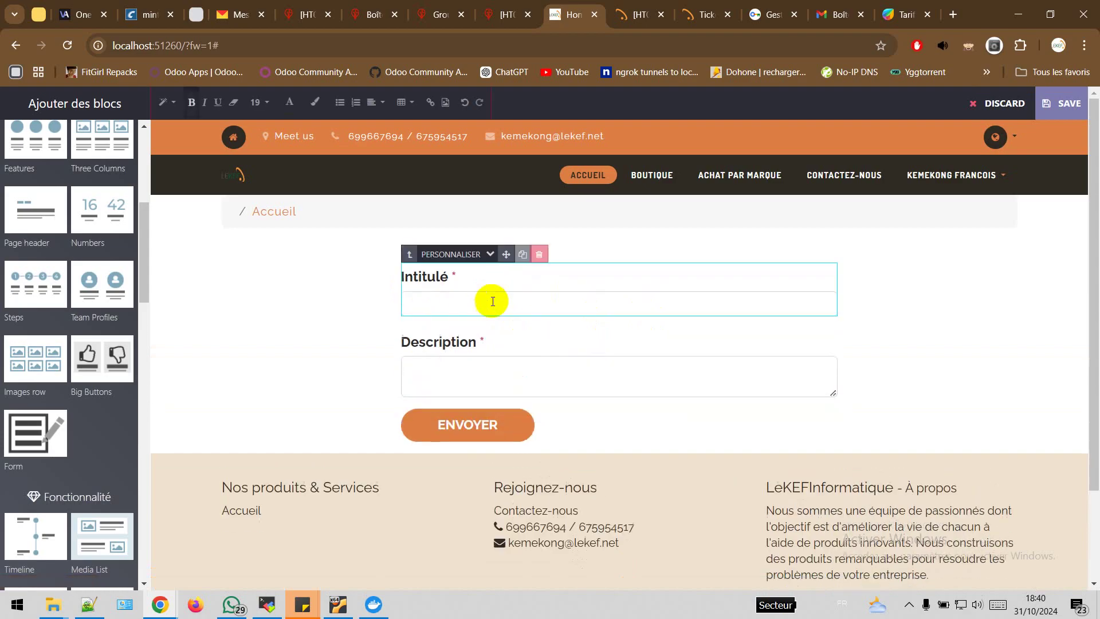
click(463, 254)
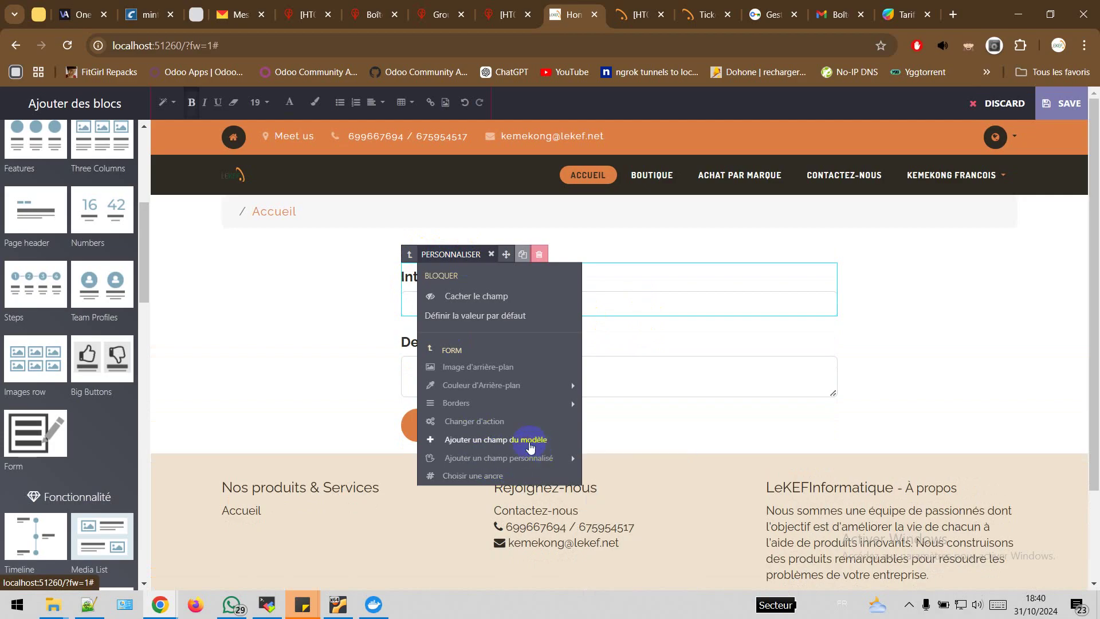
click(530, 446)
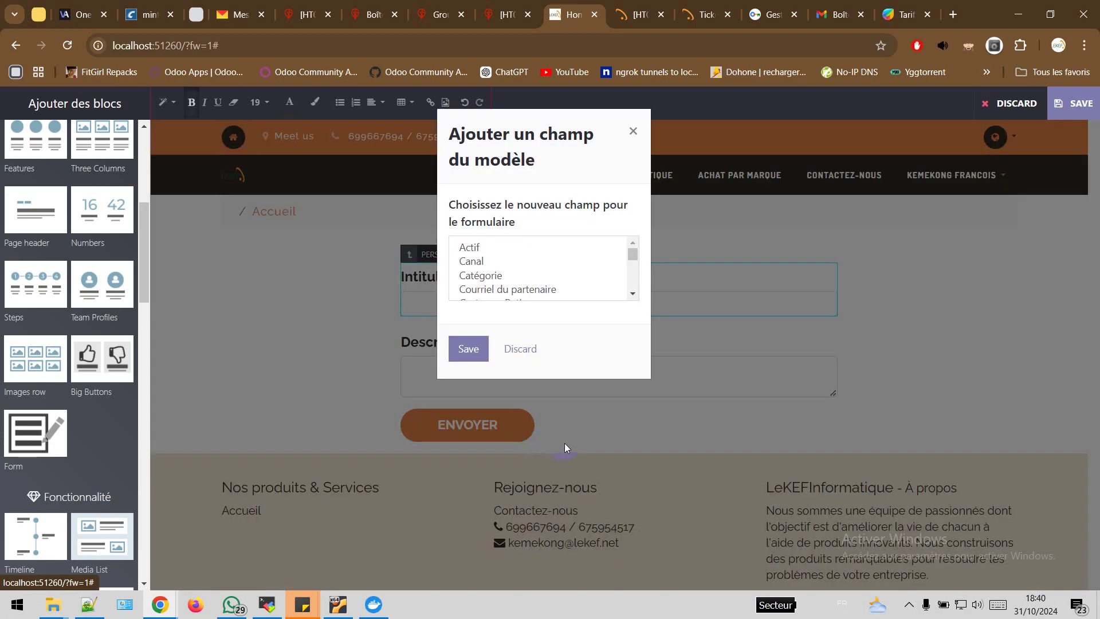
click(476, 262)
click(468, 347)
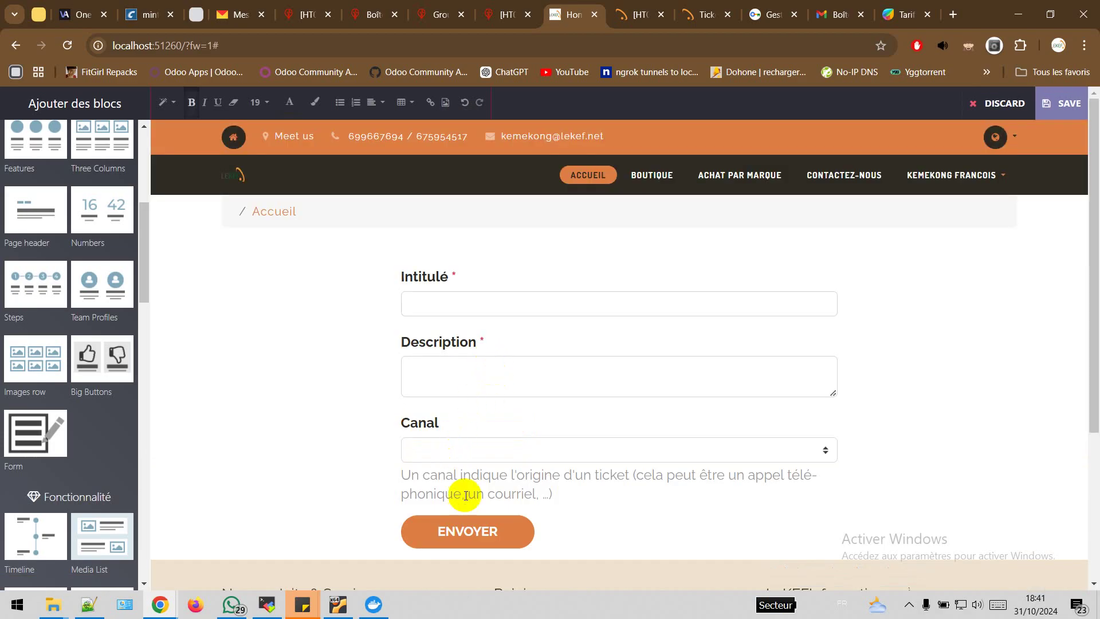
Add the Nom du partenaire field to the ticket form
click(440, 419)
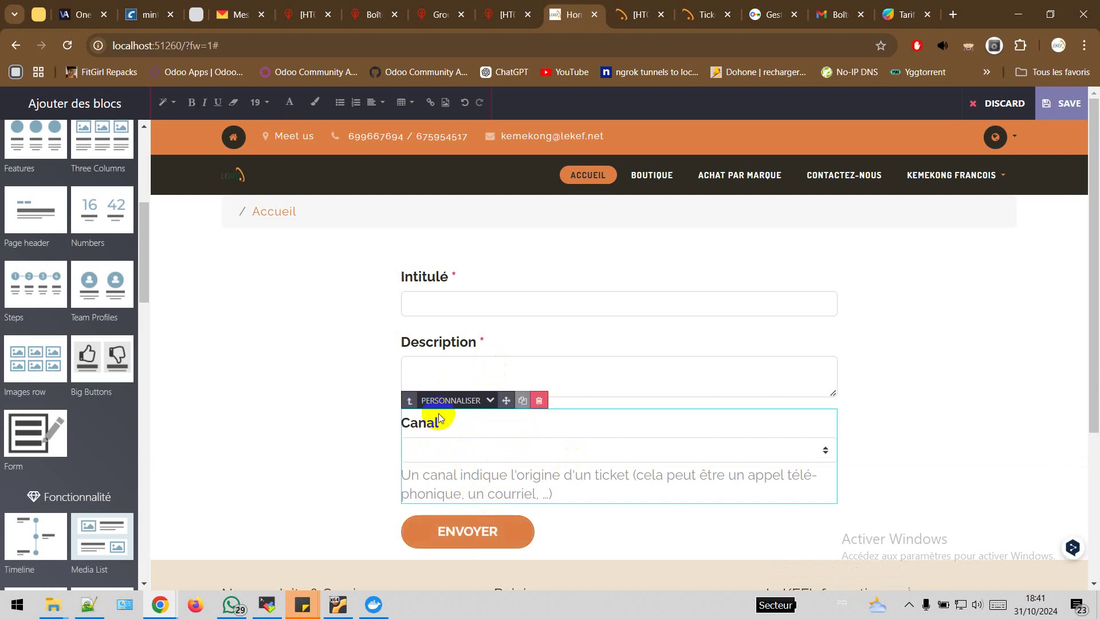
click(461, 400)
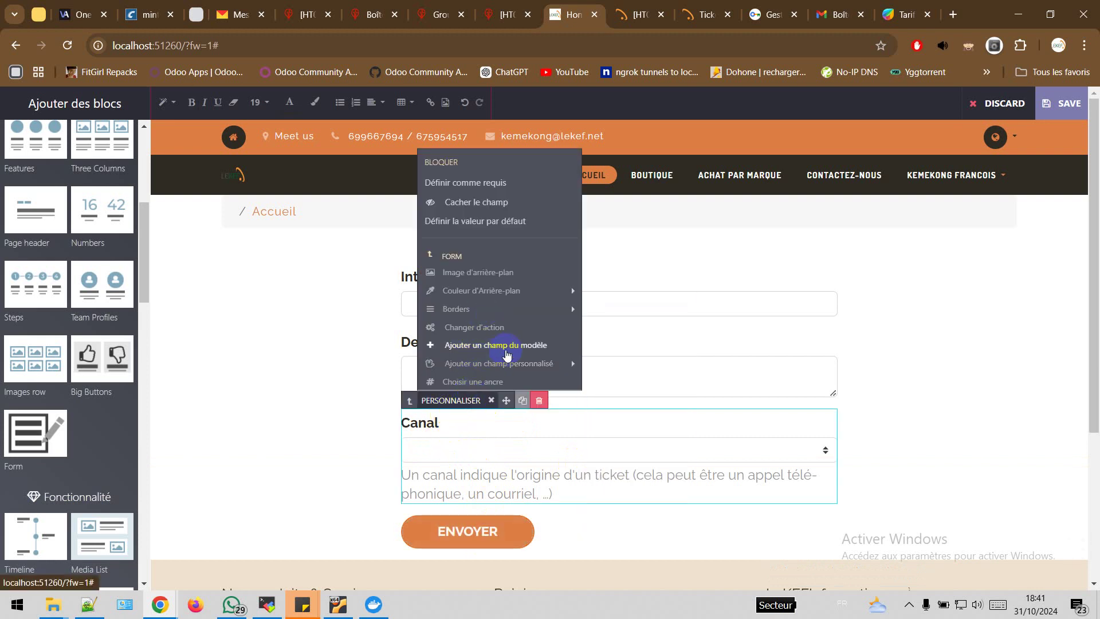
click(507, 346)
click(632, 294)
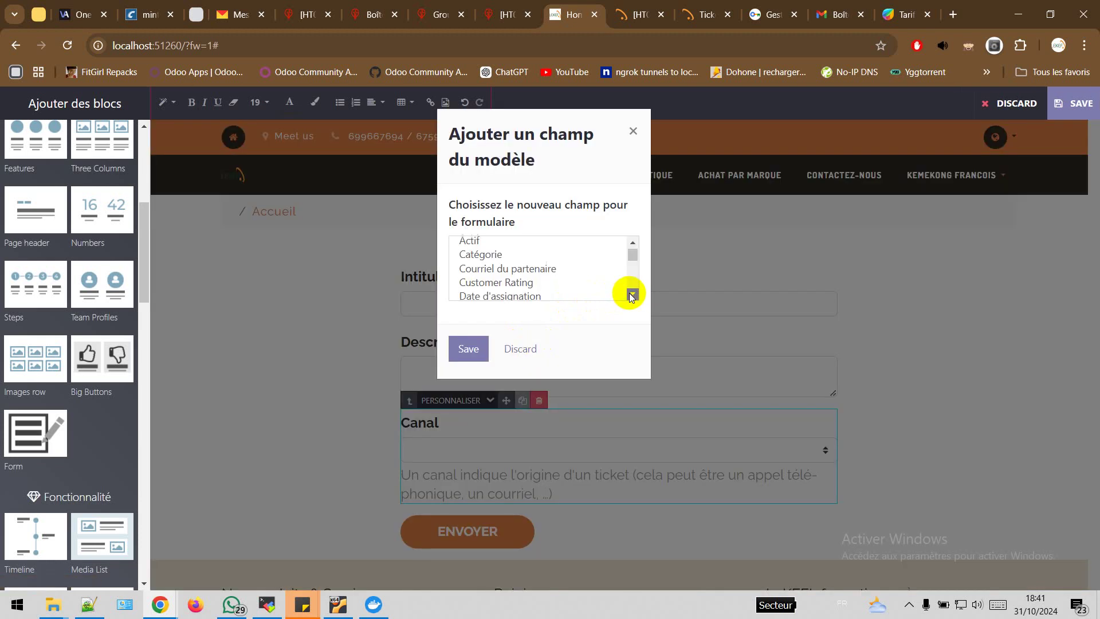
click(632, 294)
click(631, 295)
click(631, 295)
click(631, 294)
click(632, 294)
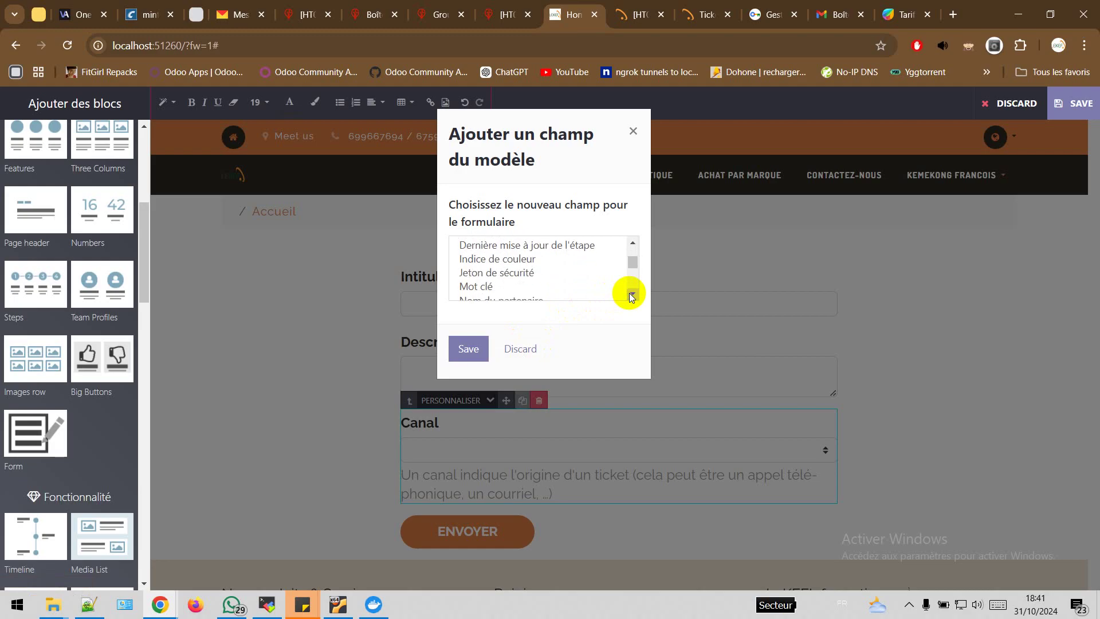
click(631, 295)
click(631, 294)
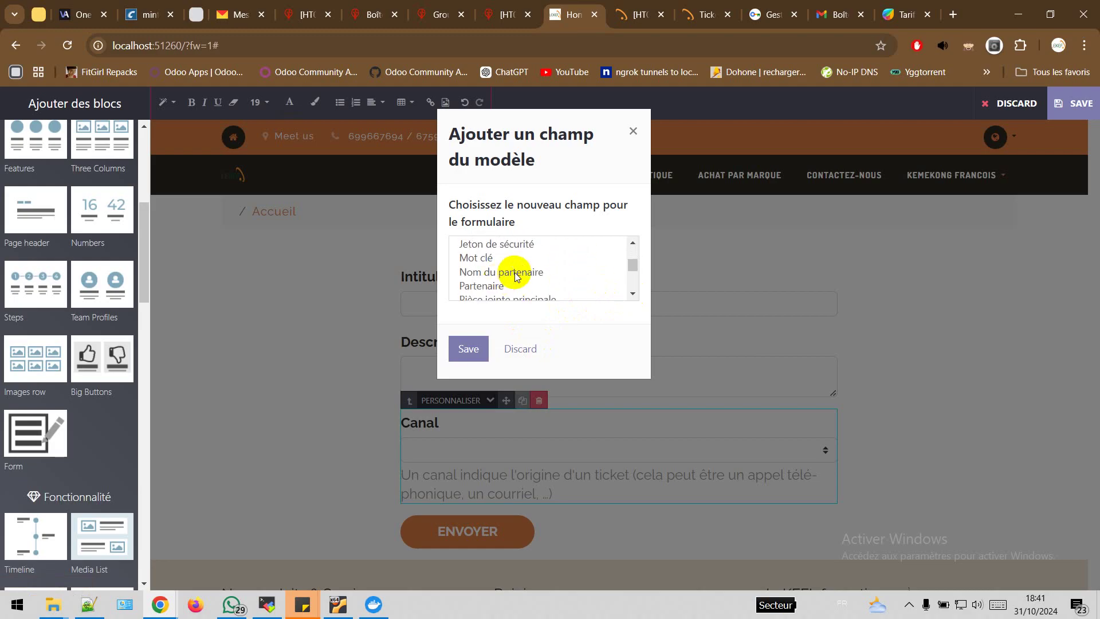
click(633, 294)
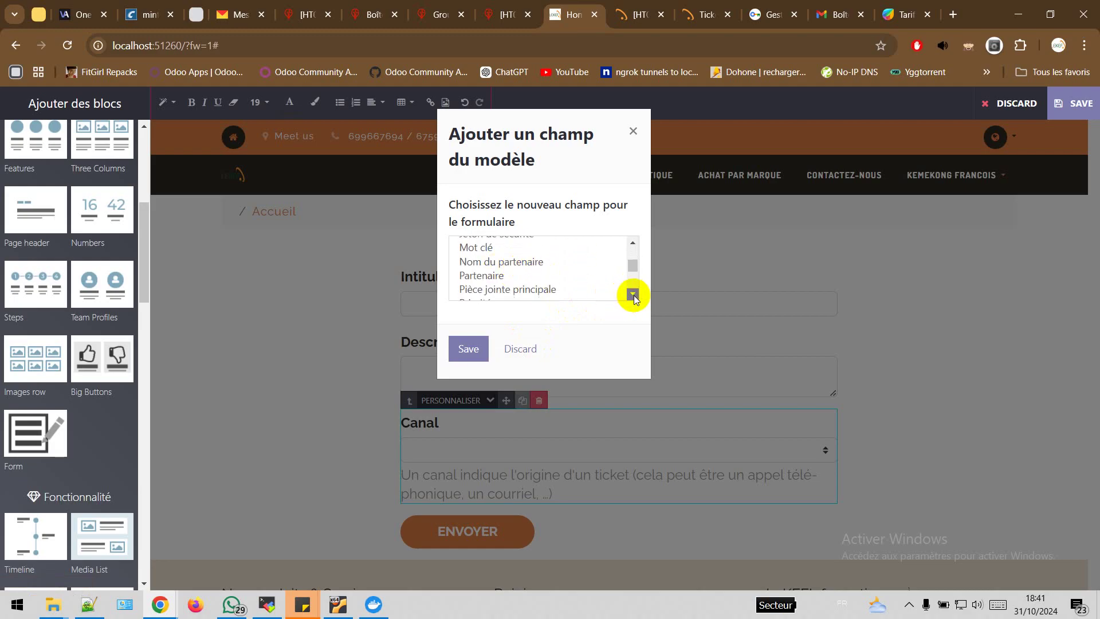
click(633, 294)
click(534, 250)
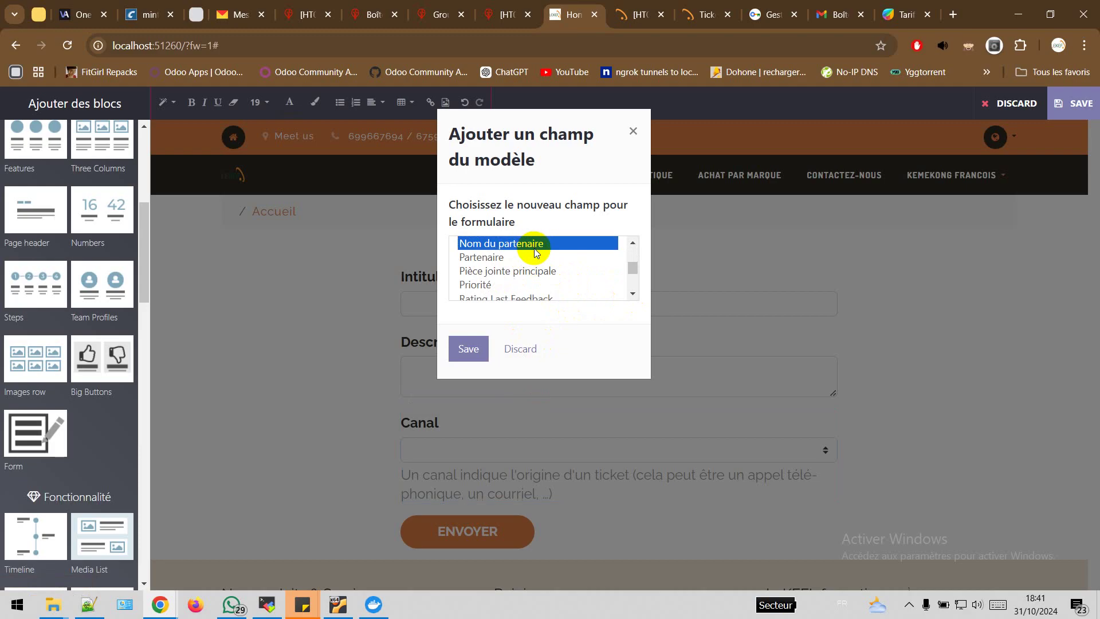
click(468, 347)
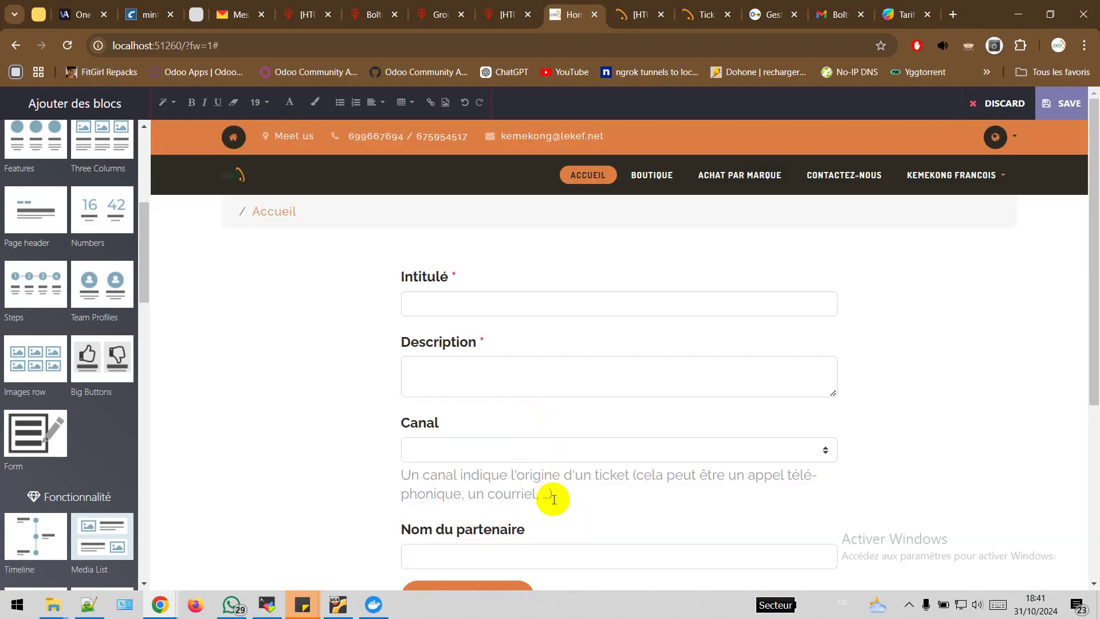
scroll(516, 493, down, 2)
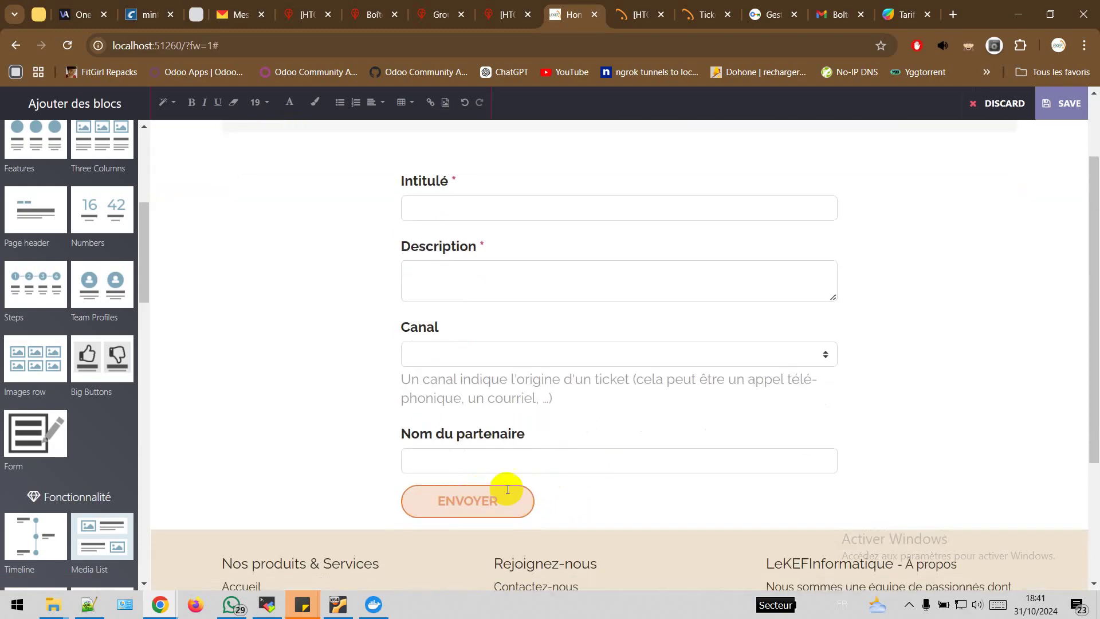
Save the LeKEF page with its four-field ticket form, review the other form, then open Gmail
click(1063, 104)
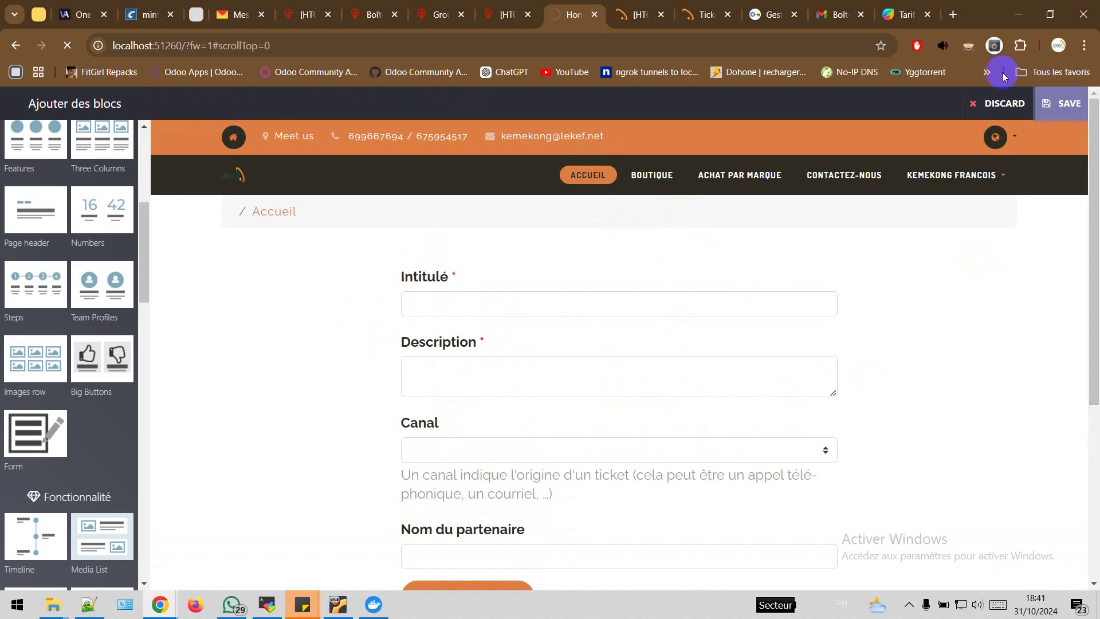
click(1062, 104)
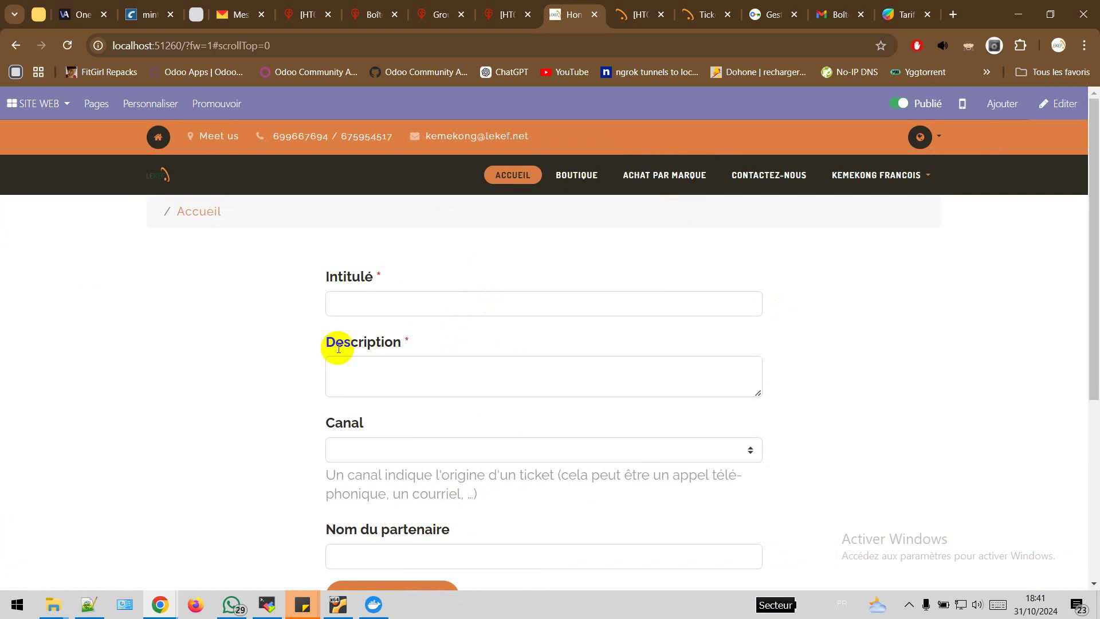
click(437, 16)
scroll(616, 356, up, 10)
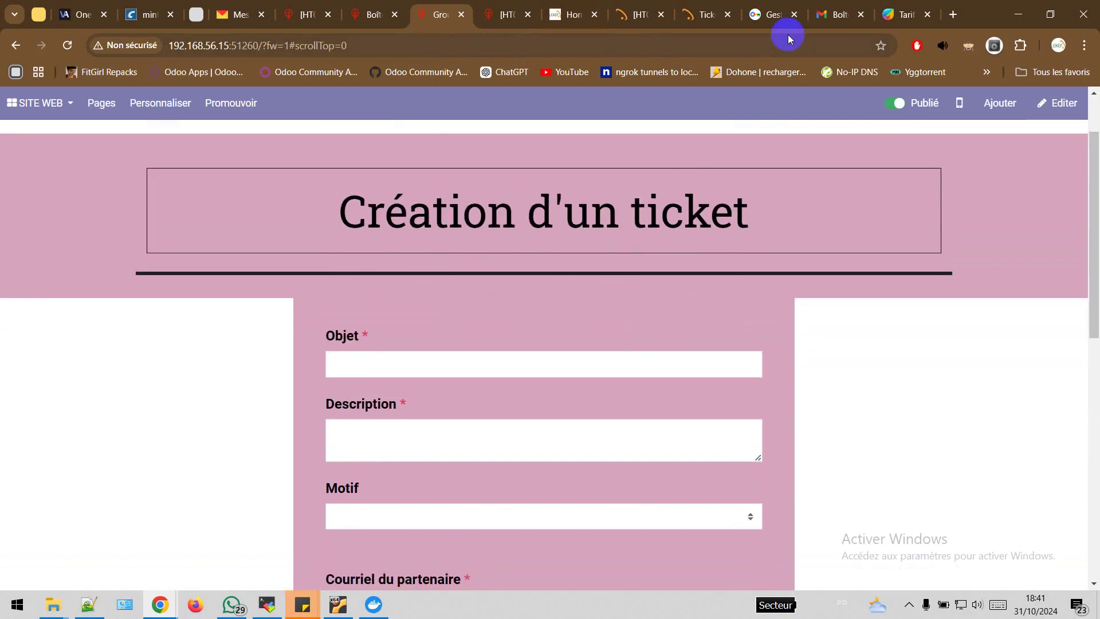
click(837, 16)
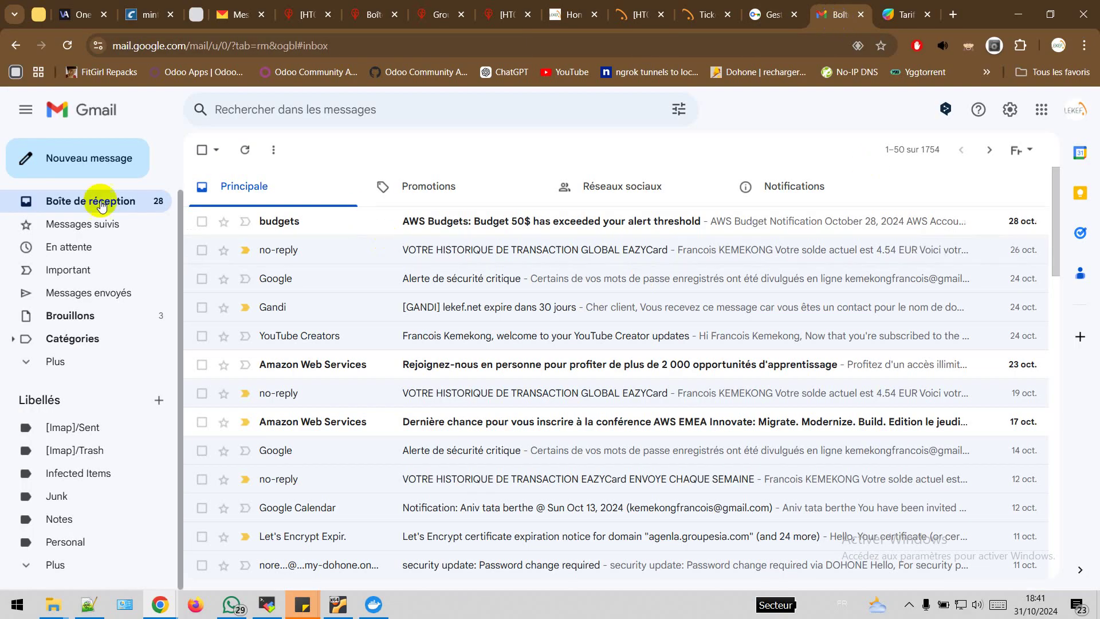
Start a new Gmail message addressed to the ticket contact, checking ticket HT00003 along the way
click(89, 156)
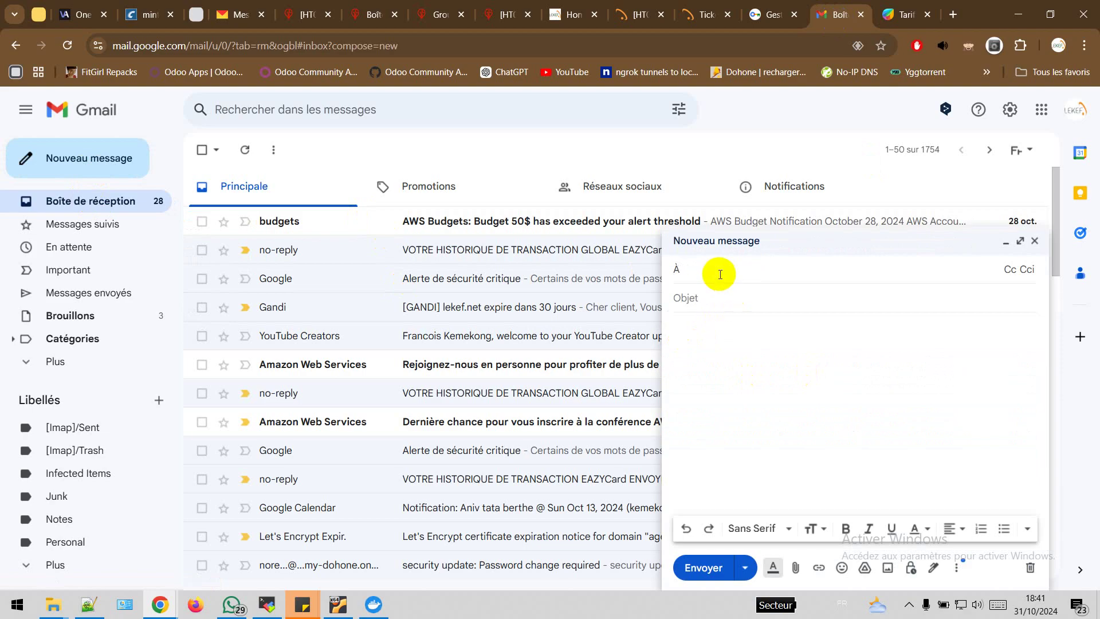
click(636, 16)
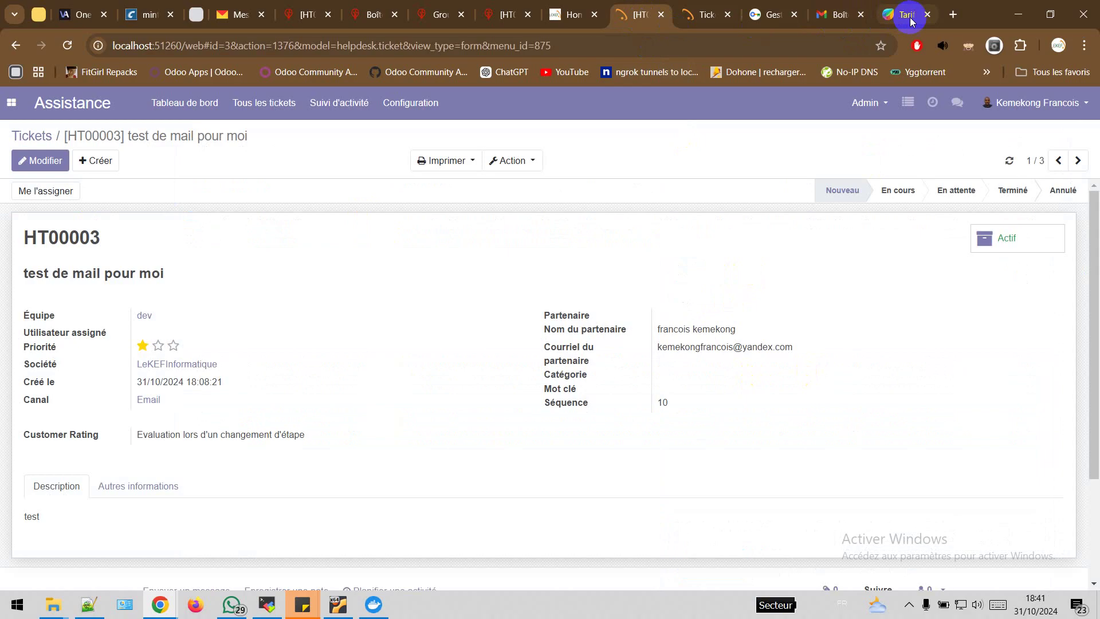
click(834, 18)
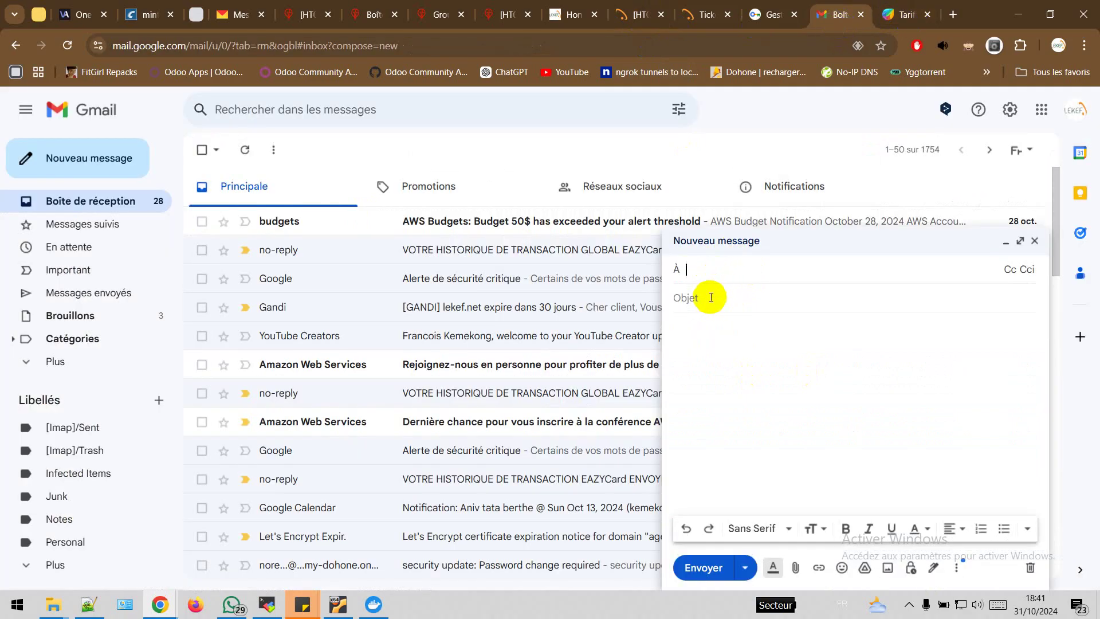
text(ke)
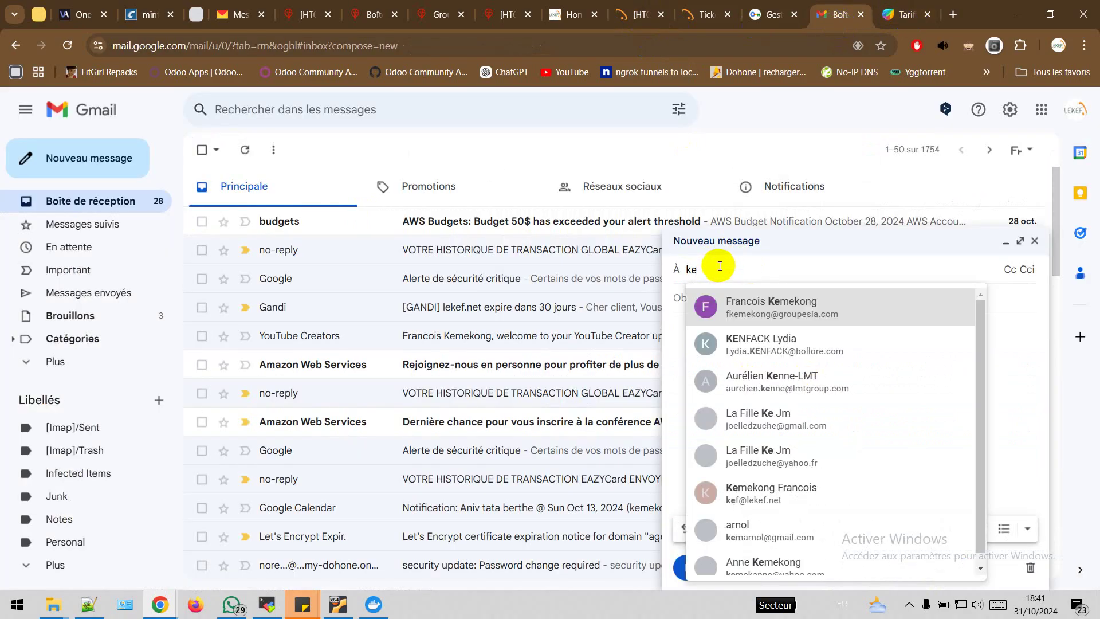
text(me)
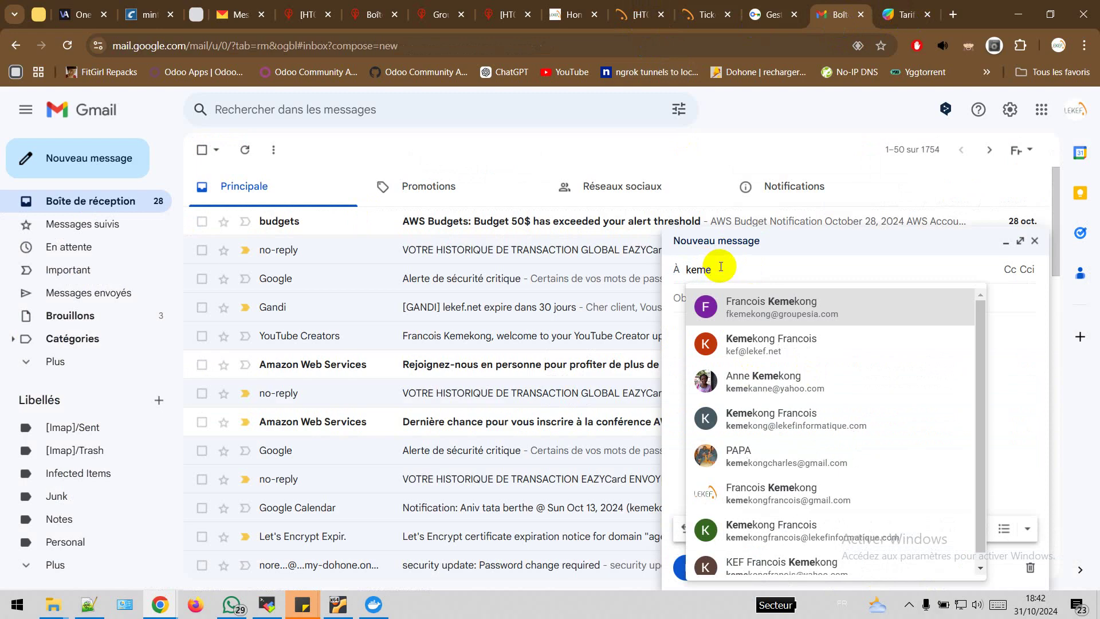
drag(721, 267, 658, 267)
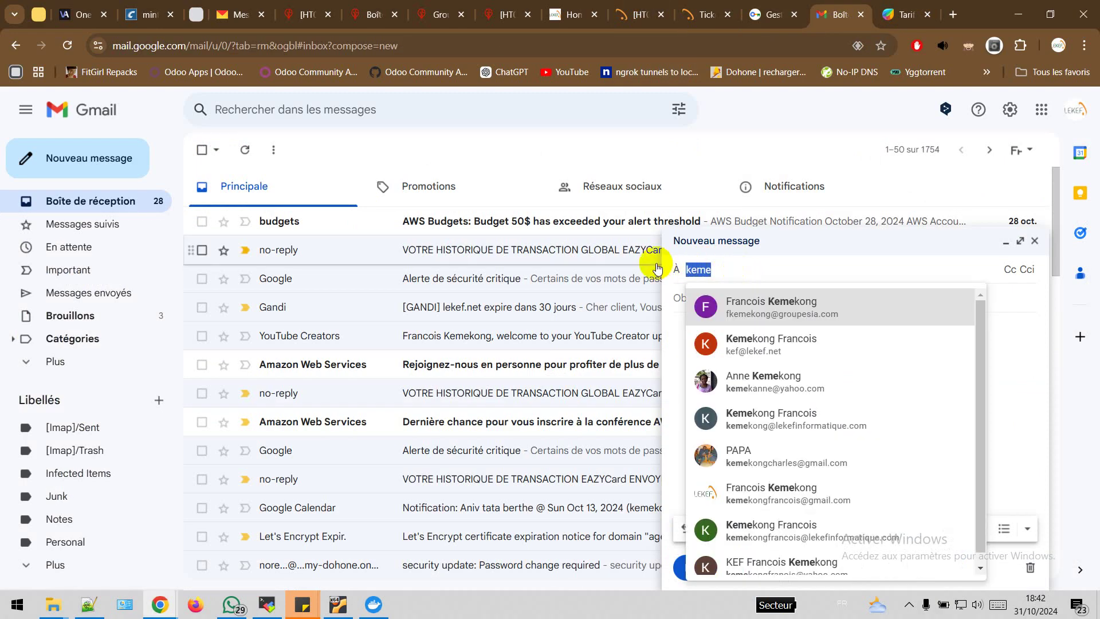
key(ctrl+v)
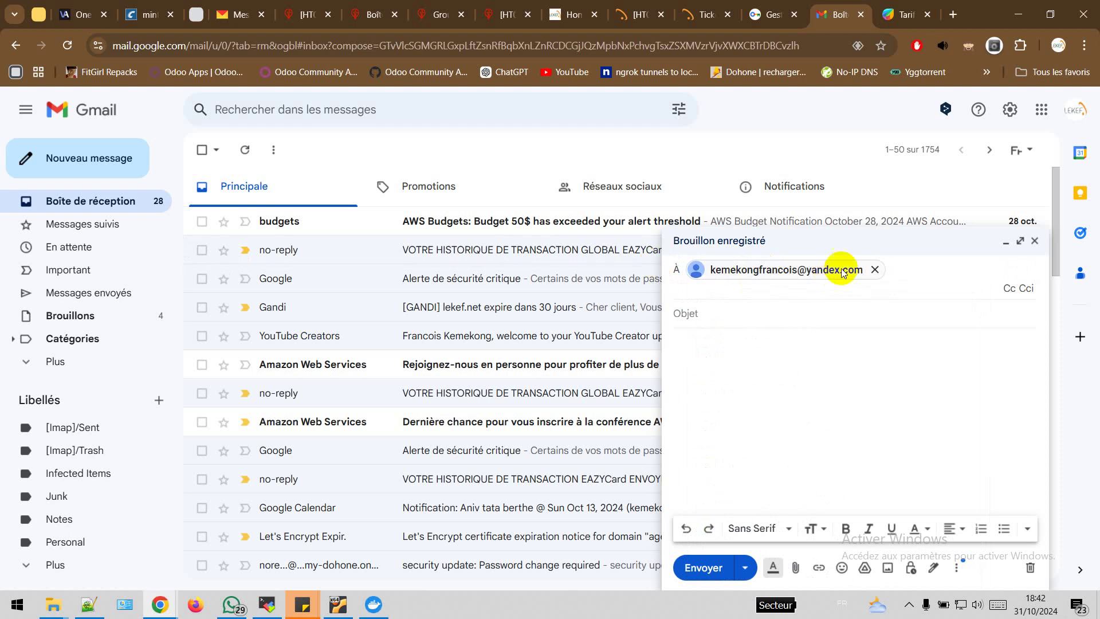
Give it subject 'test mail', body 'corps mail', attach Service Order - FO001.pdf and send
click(715, 319)
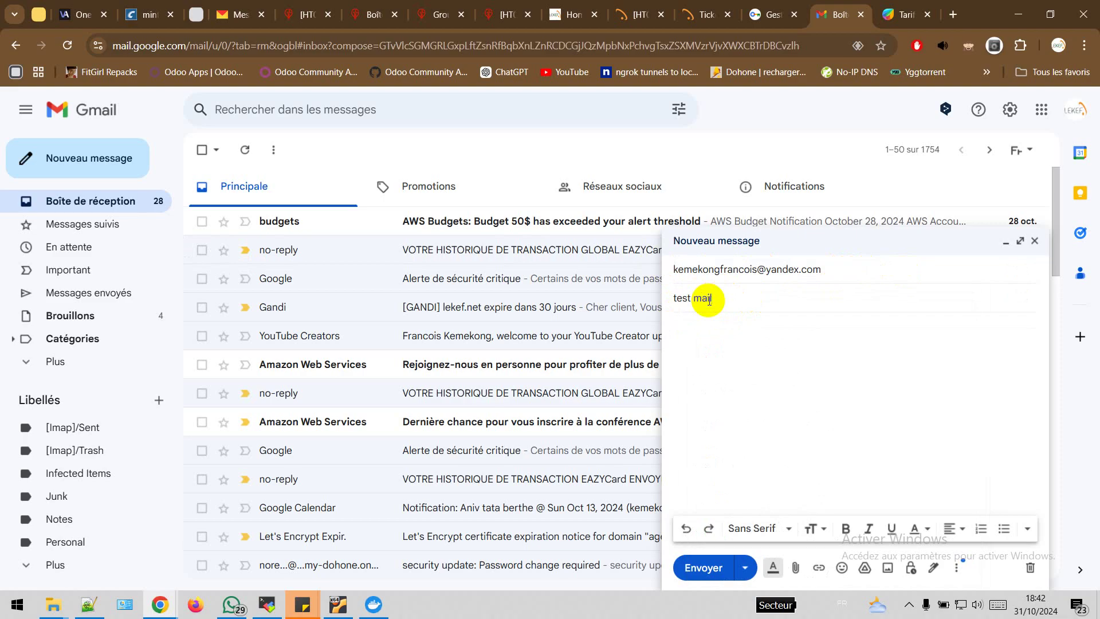
text(test mail)
click(733, 337)
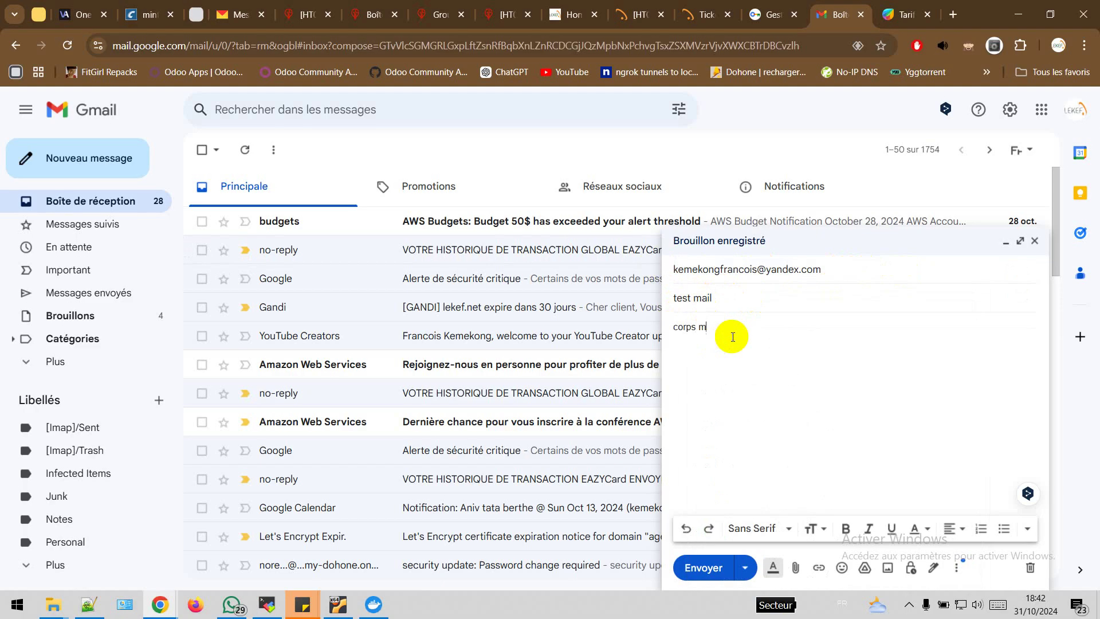
triple_click(692, 339)
click(729, 300)
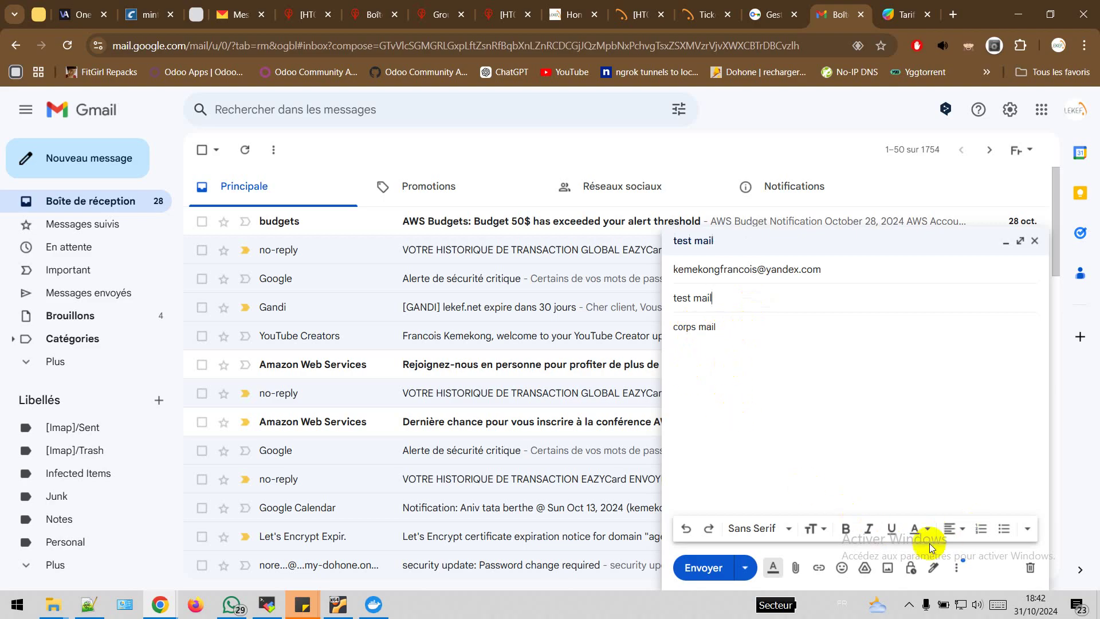
click(797, 568)
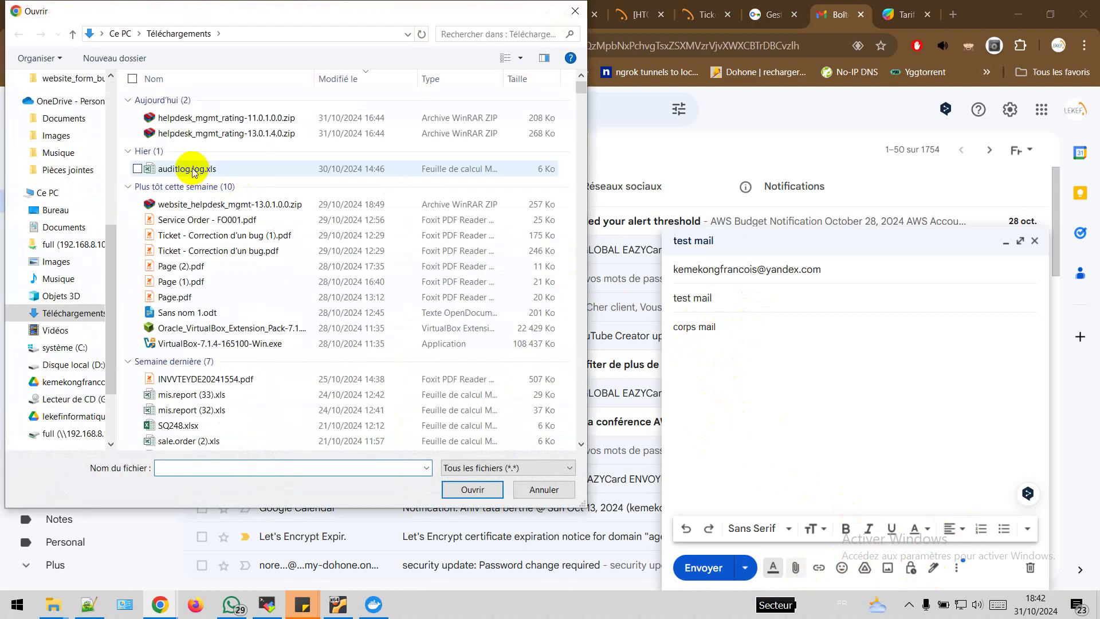
double_click(195, 224)
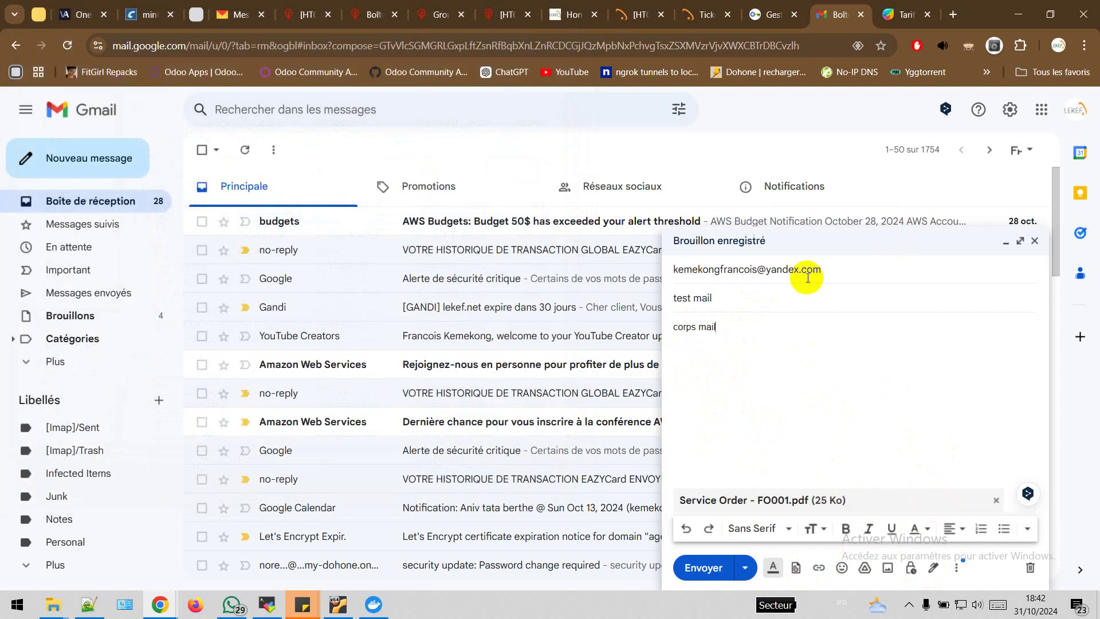
click(704, 567)
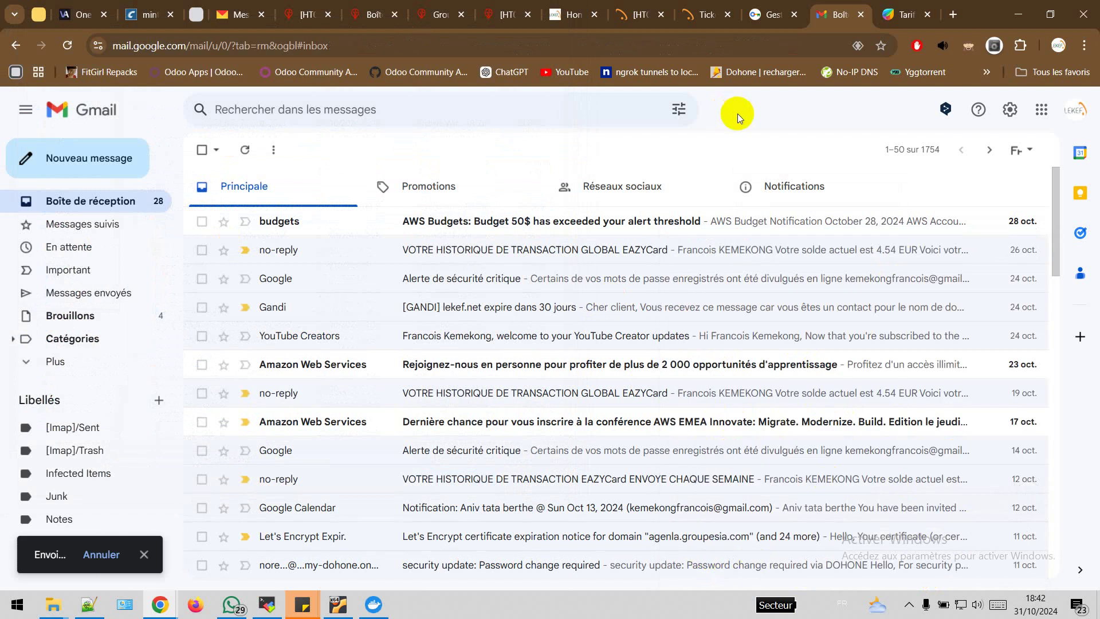
Open the dev team under Configuration > Équipes to view its email alias settings
click(706, 13)
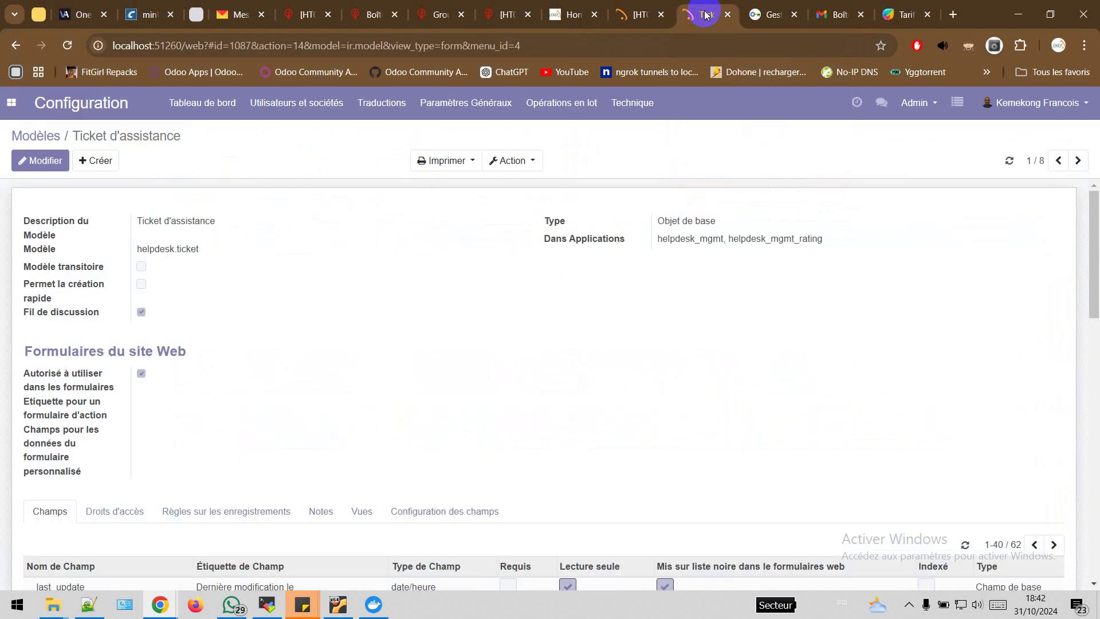
click(642, 14)
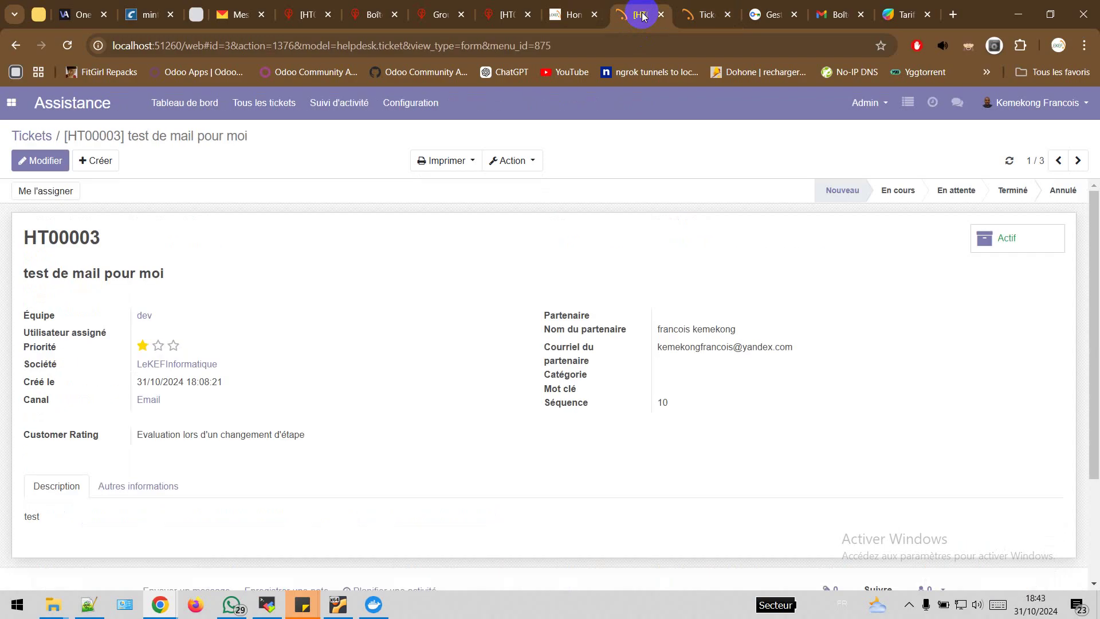
click(426, 107)
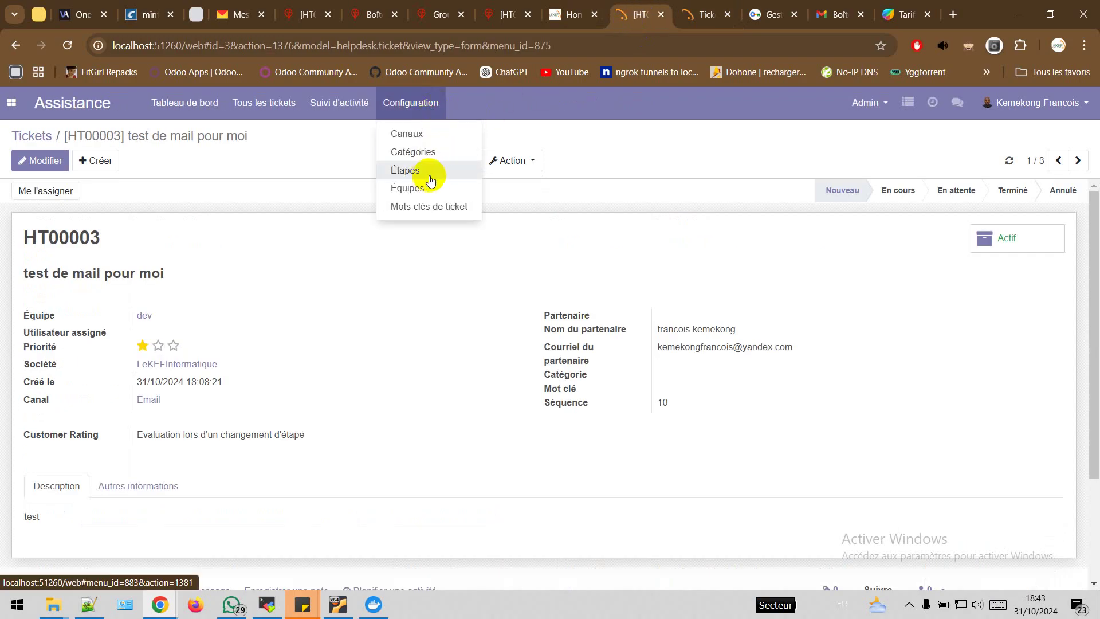
click(418, 188)
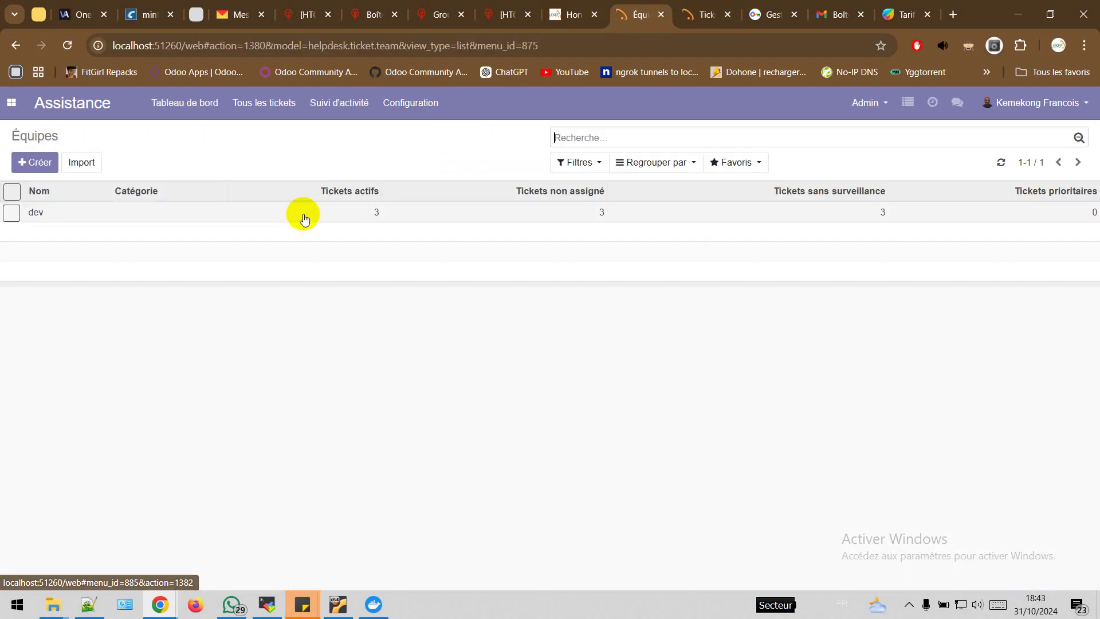
click(82, 215)
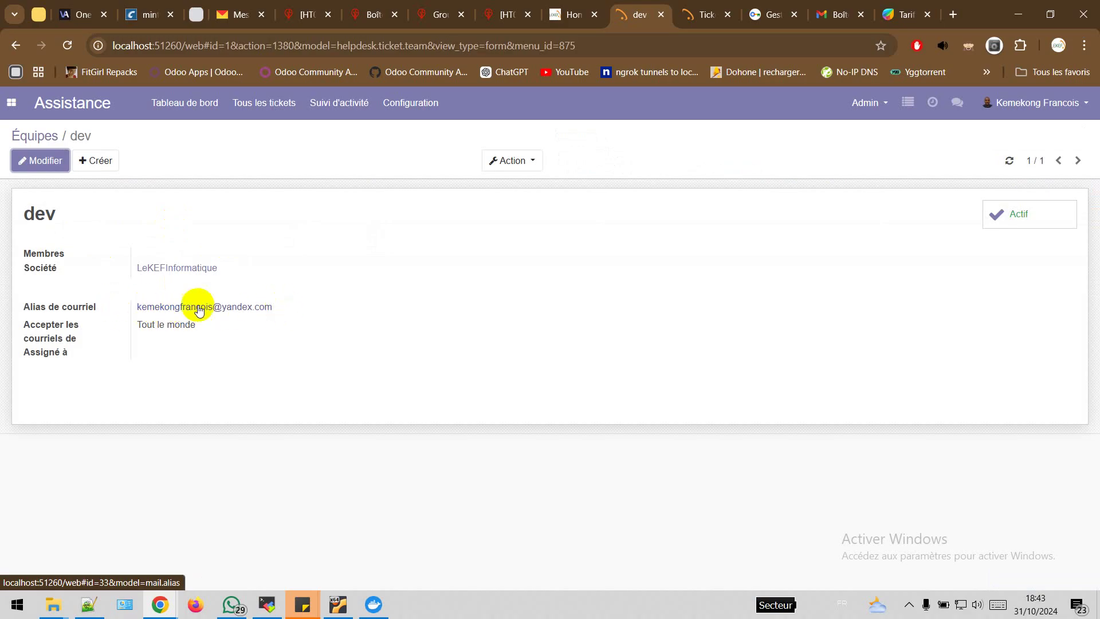
mouse_move(186, 308)
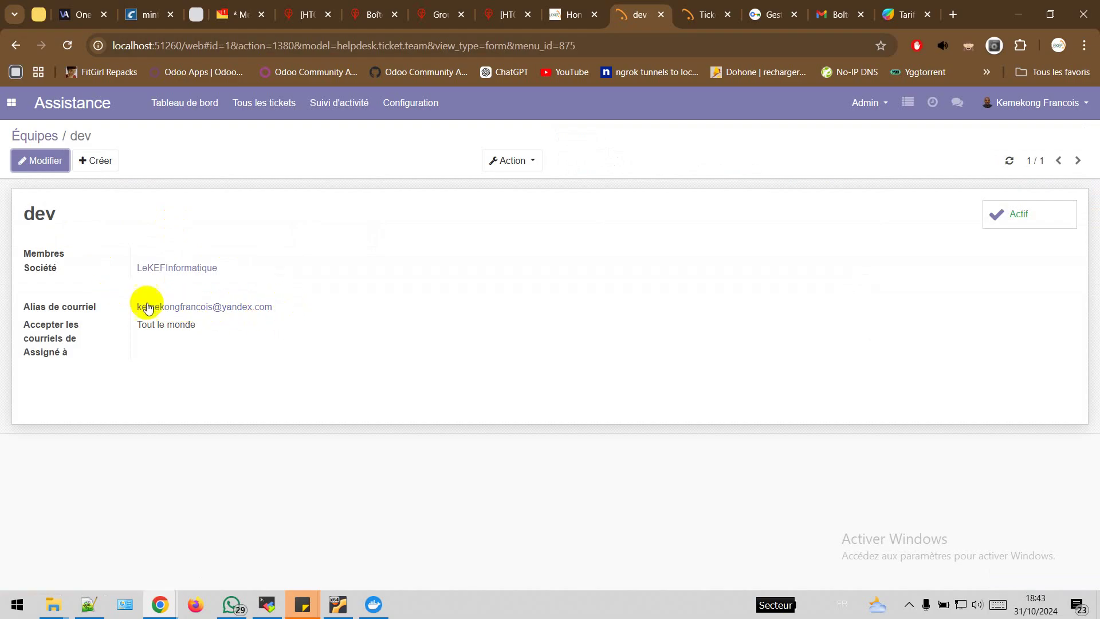
Open the email-created ticket HT00004 'test mail' and preview its attached Service Order - FO001.pdf
click(270, 111)
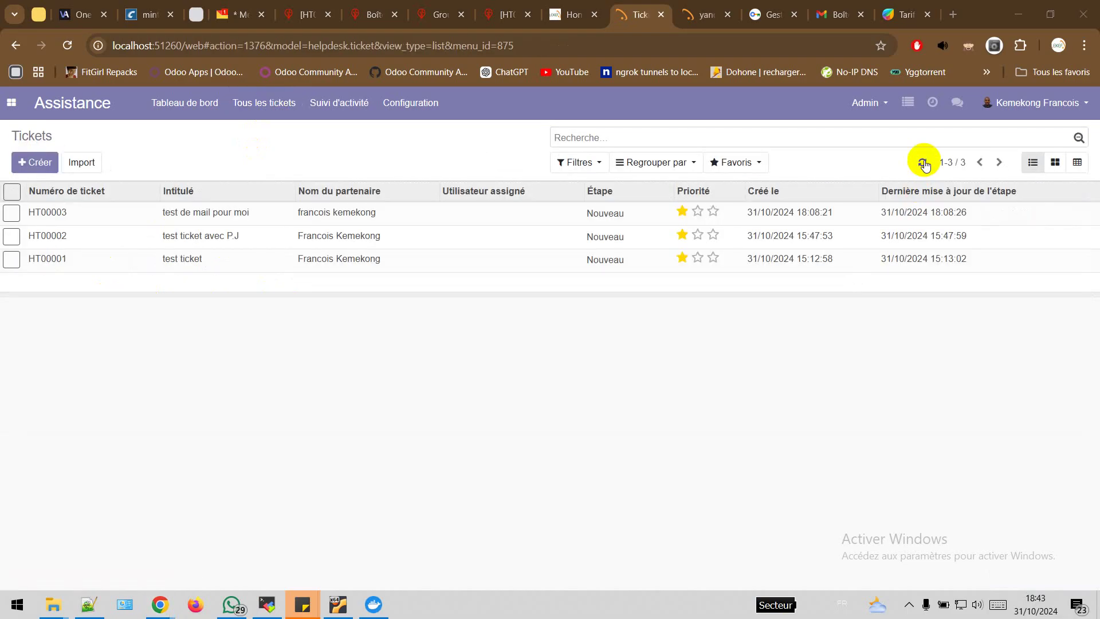
click(922, 163)
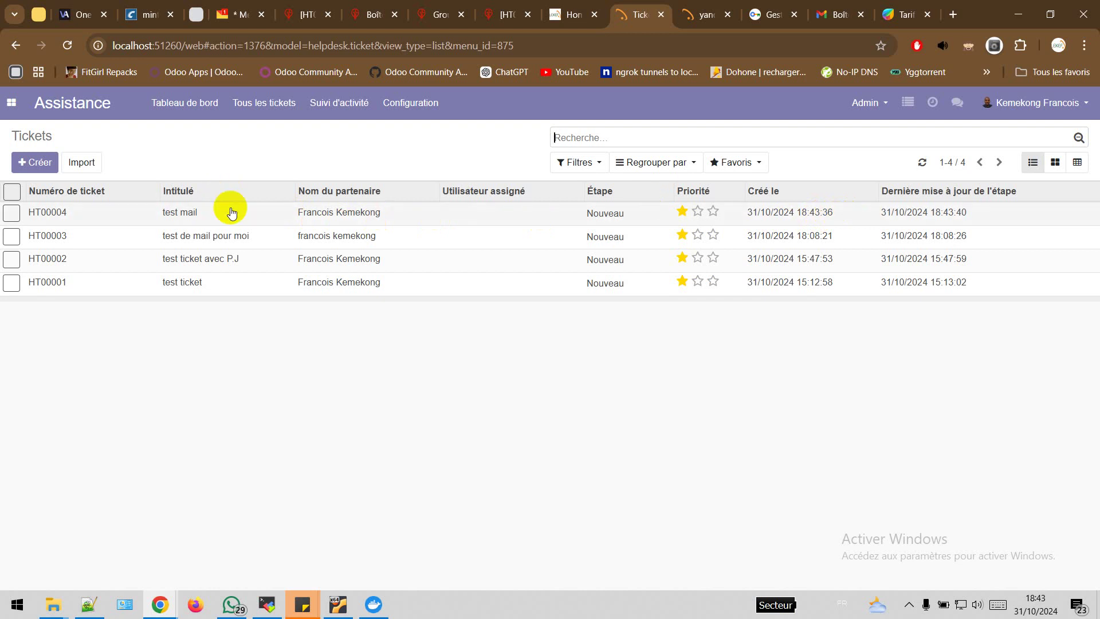
click(256, 215)
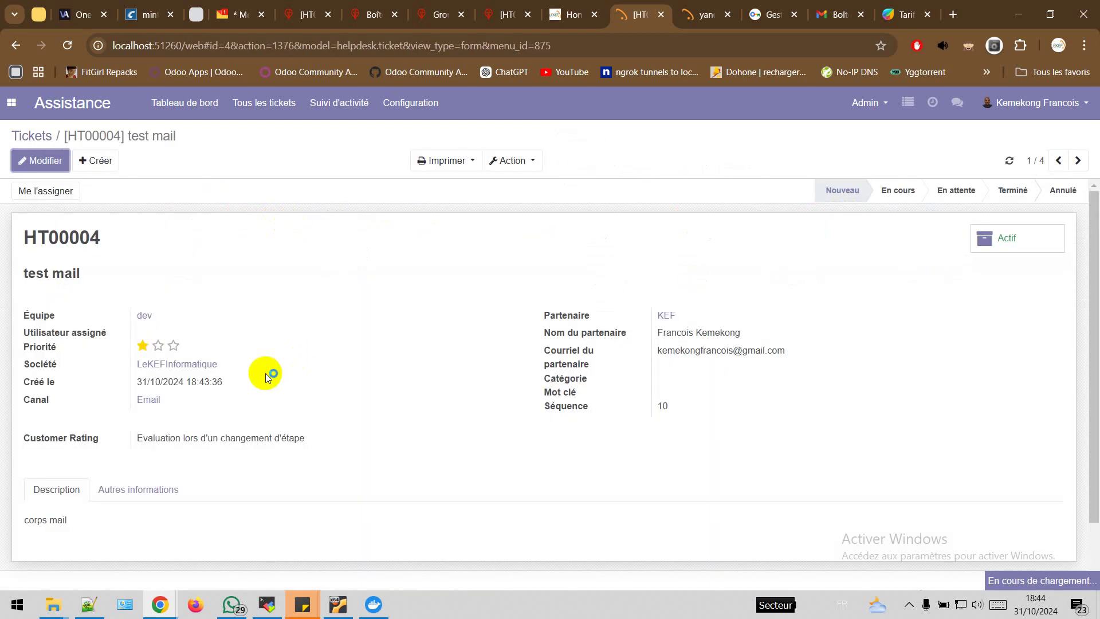
click(75, 272)
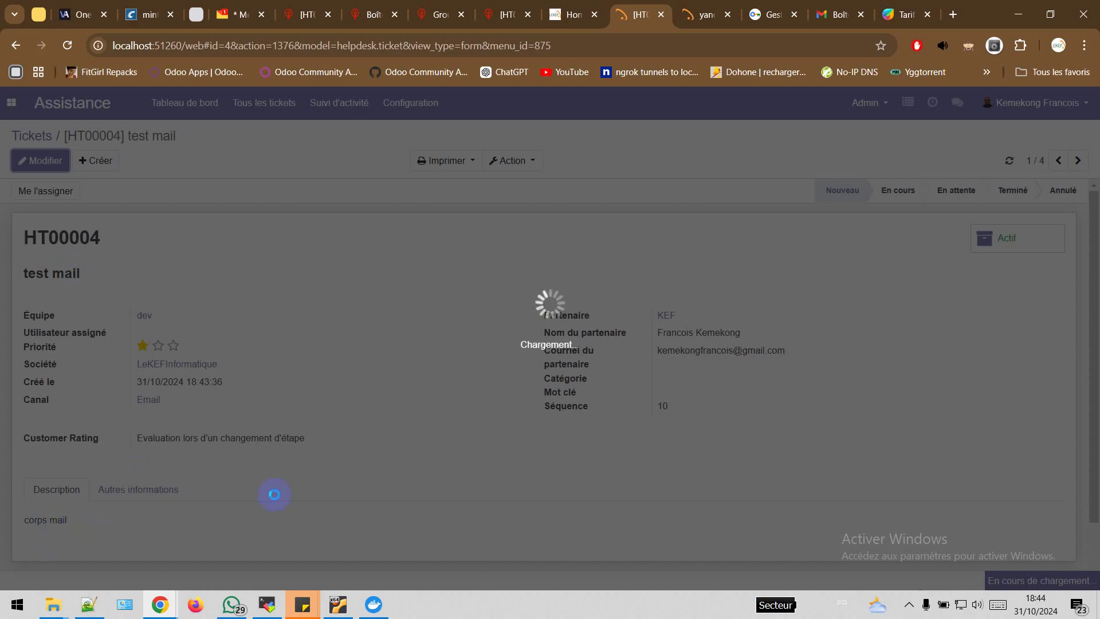
scroll(378, 476, down, 5)
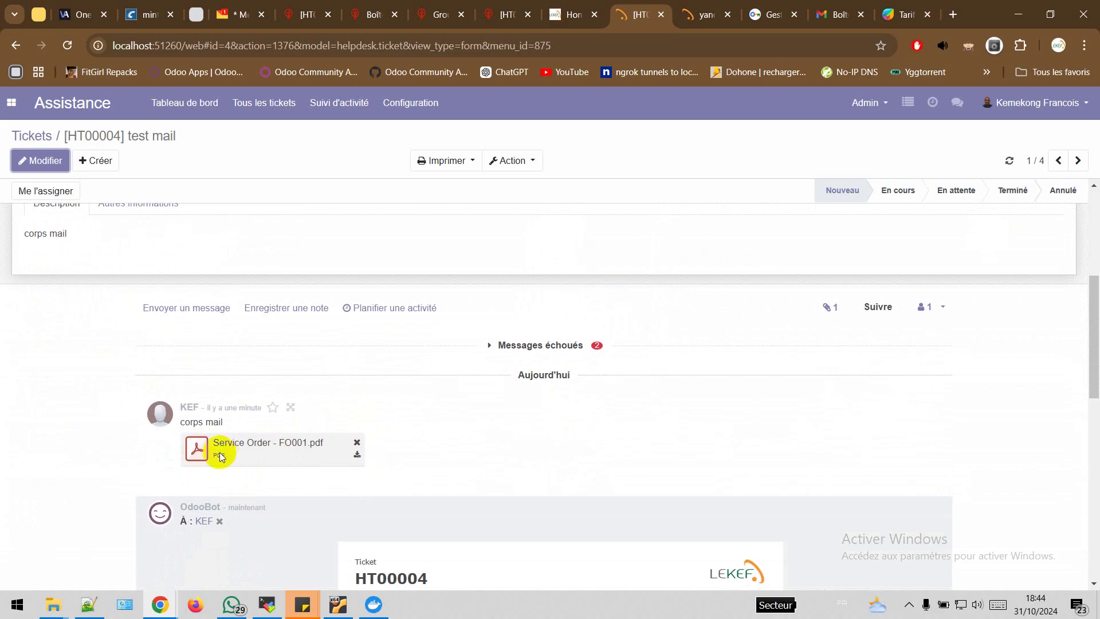
click(194, 452)
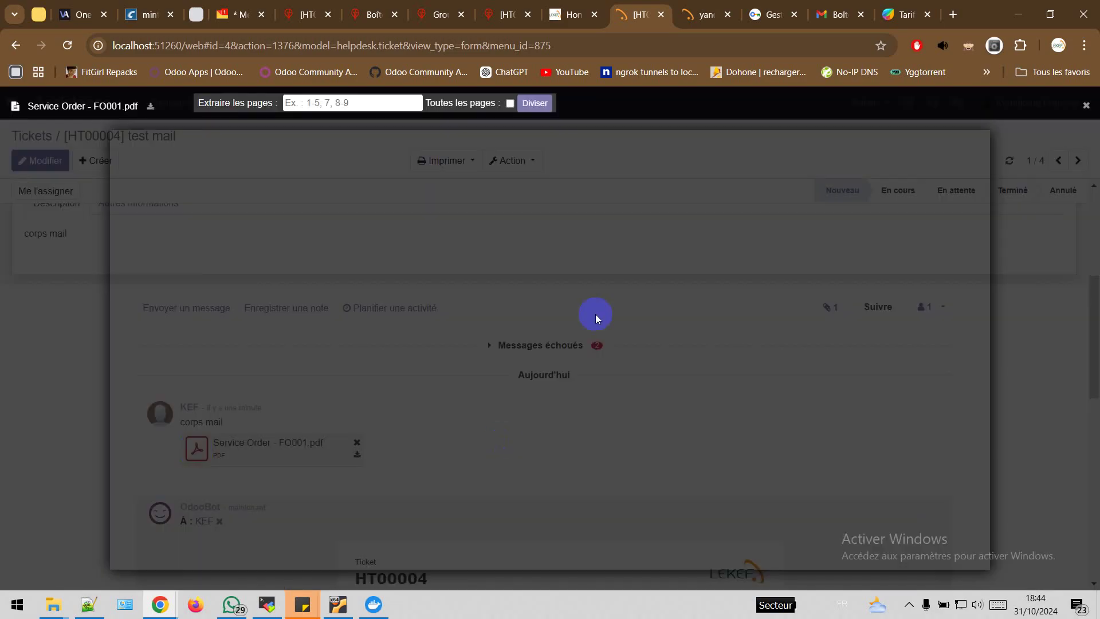
click(1037, 341)
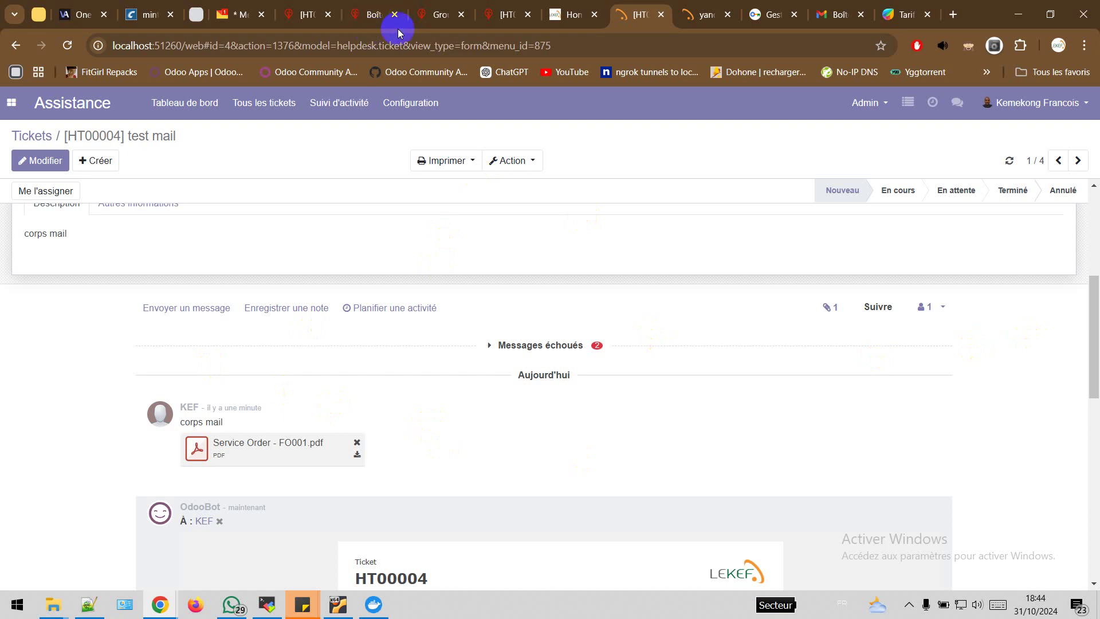
On the instance showing ticket HT00015, open the Suivi d'activité > Tickets pivot analysis
click(367, 20)
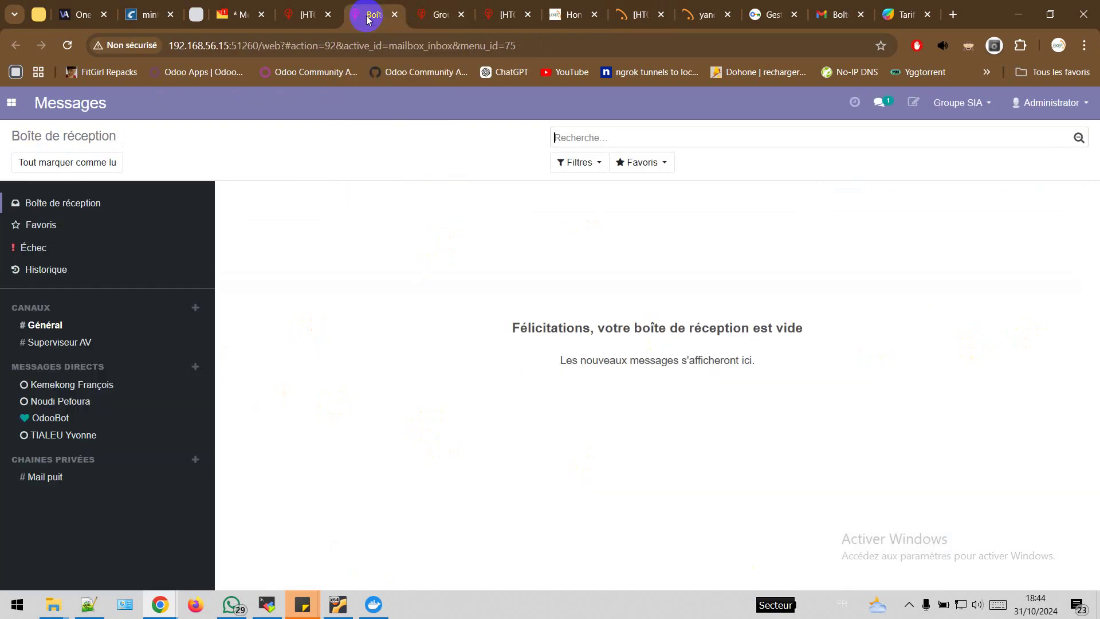
click(430, 17)
click(301, 14)
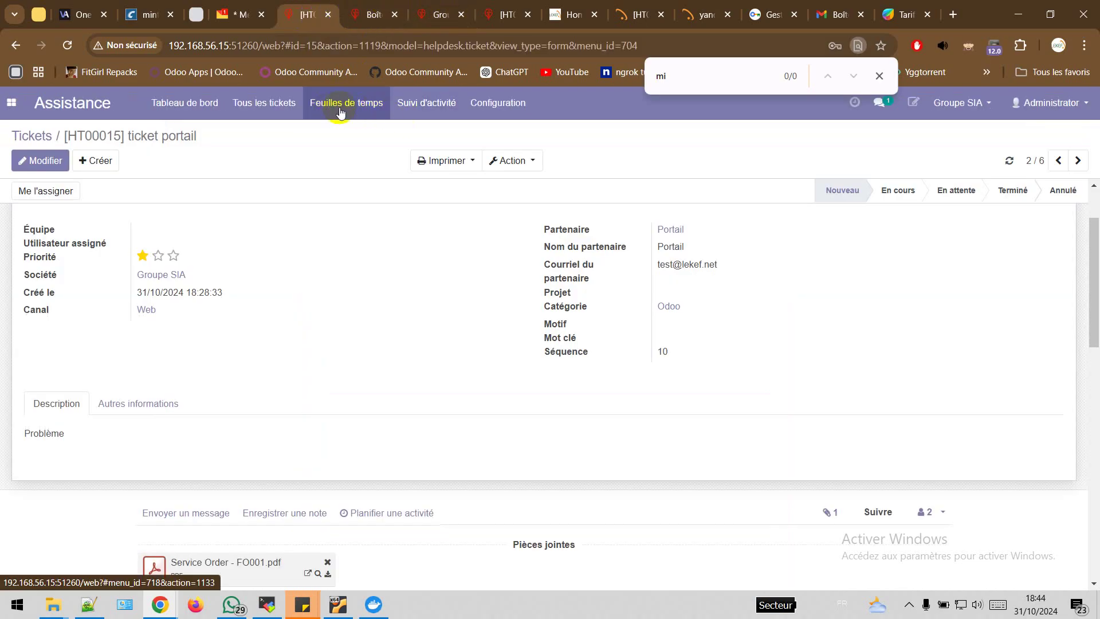
click(424, 115)
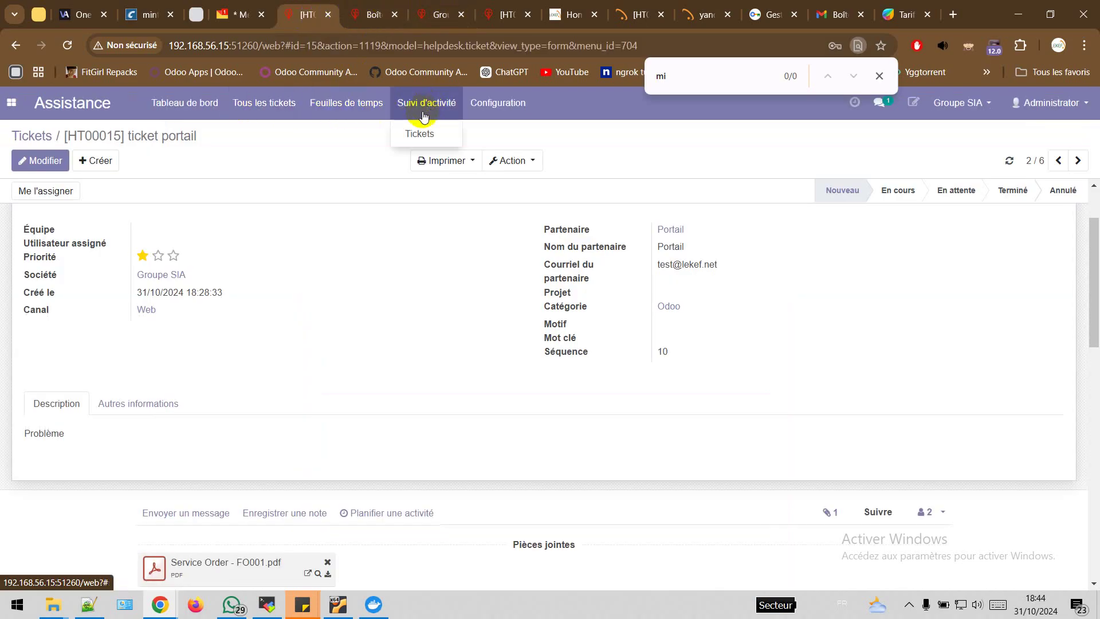
click(421, 134)
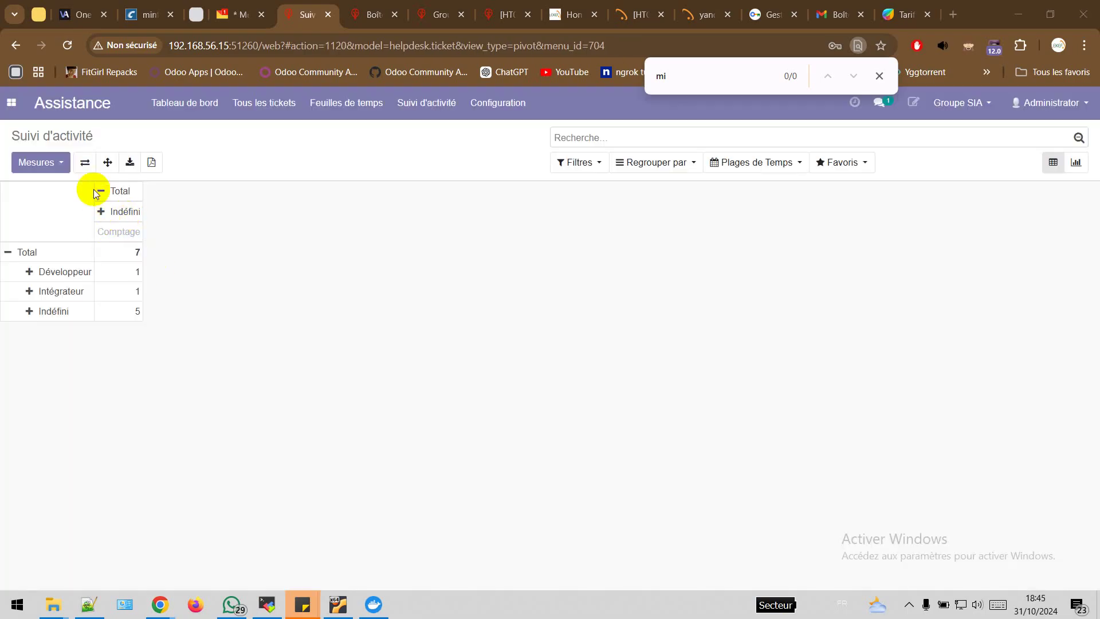
Keep Comptage as the measure and split the pivot columns by Canal
click(52, 164)
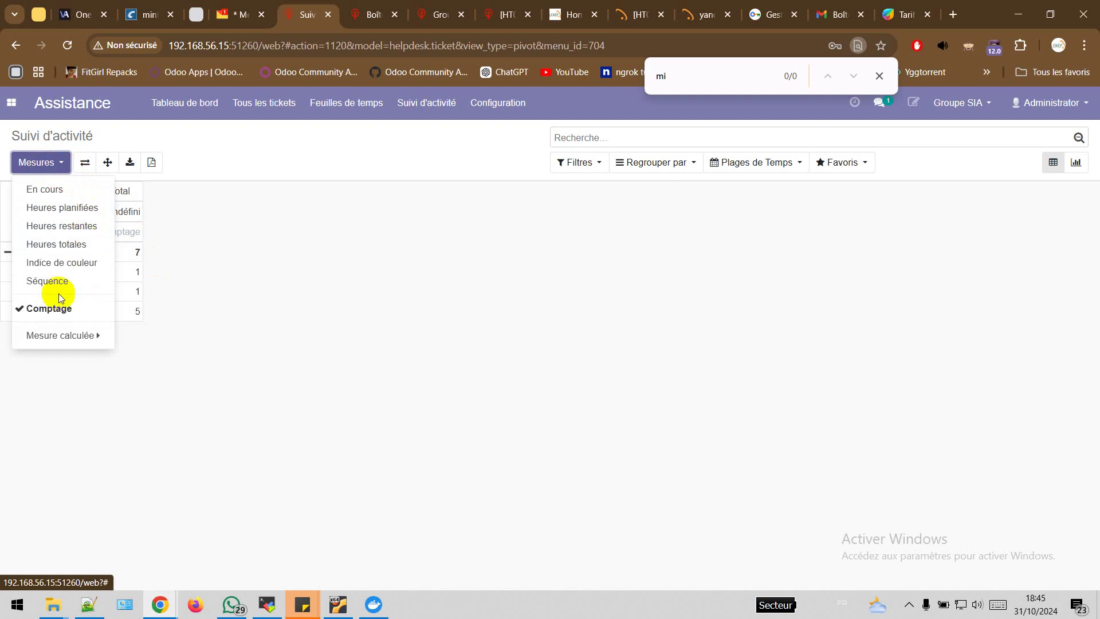
click(326, 275)
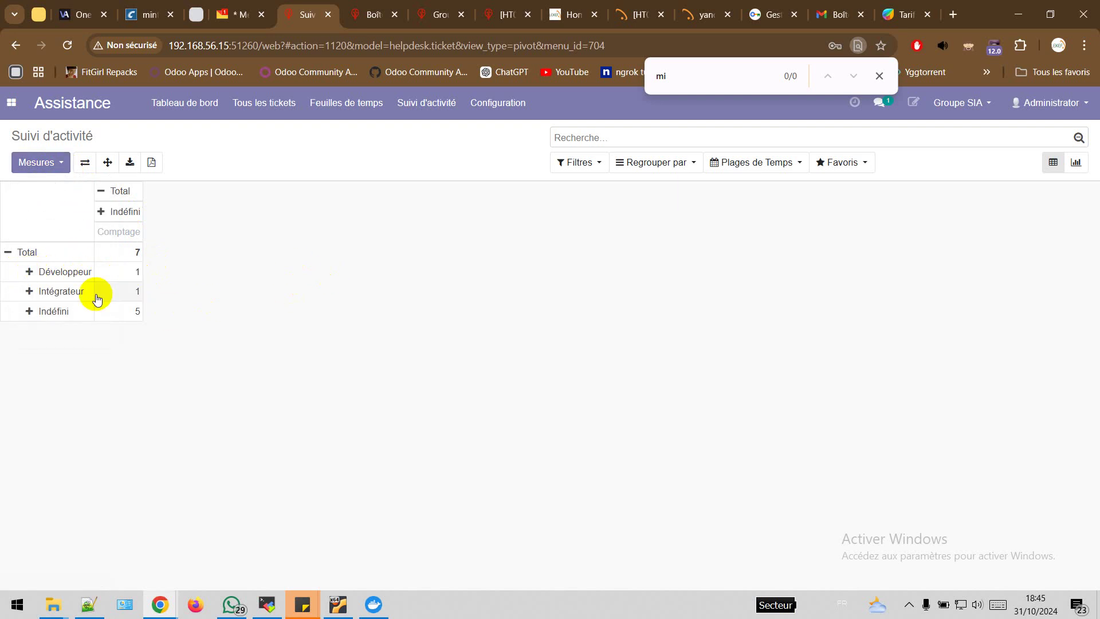
click(108, 212)
click(157, 253)
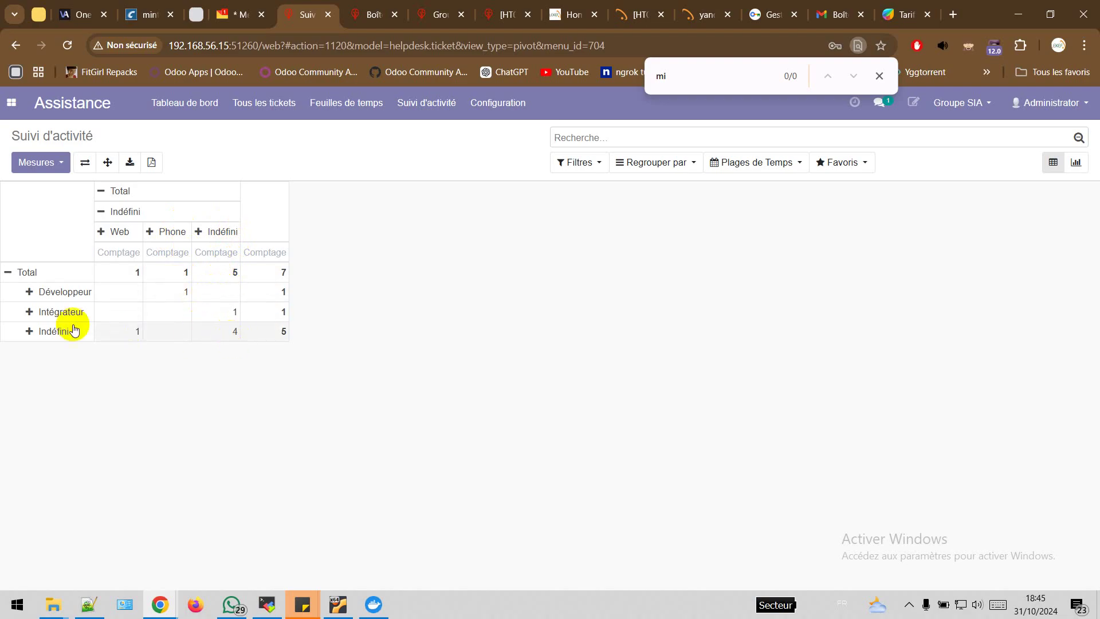
Break the Intégrateur and Indéfini rows down by Intitulé, then return to the Messages inbox
click(31, 313)
scroll(114, 427, down, 2)
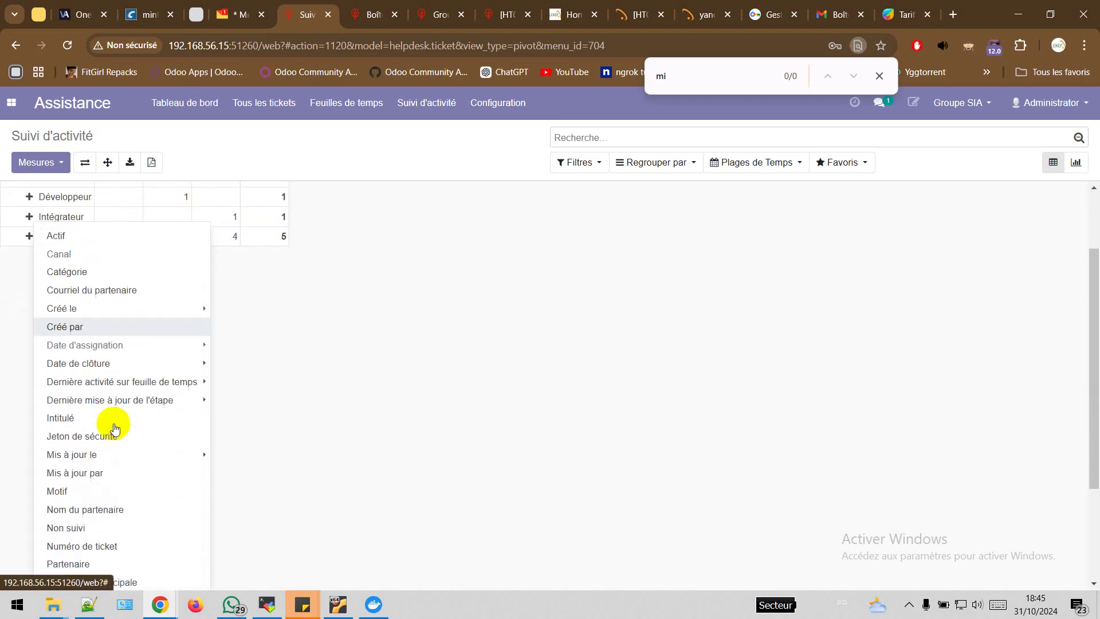
click(115, 419)
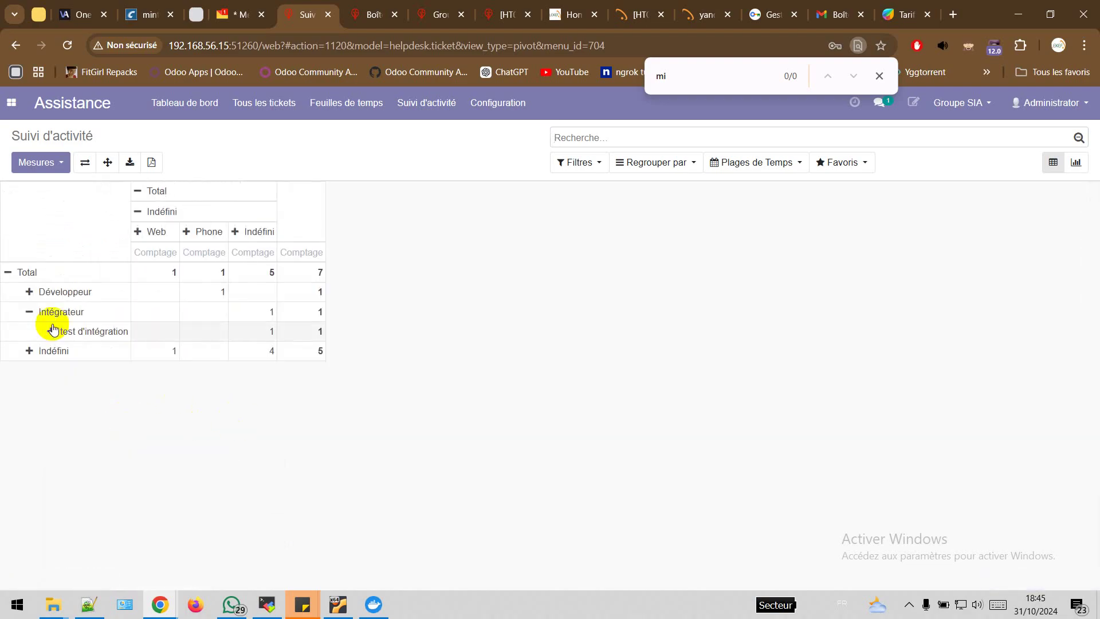
click(30, 350)
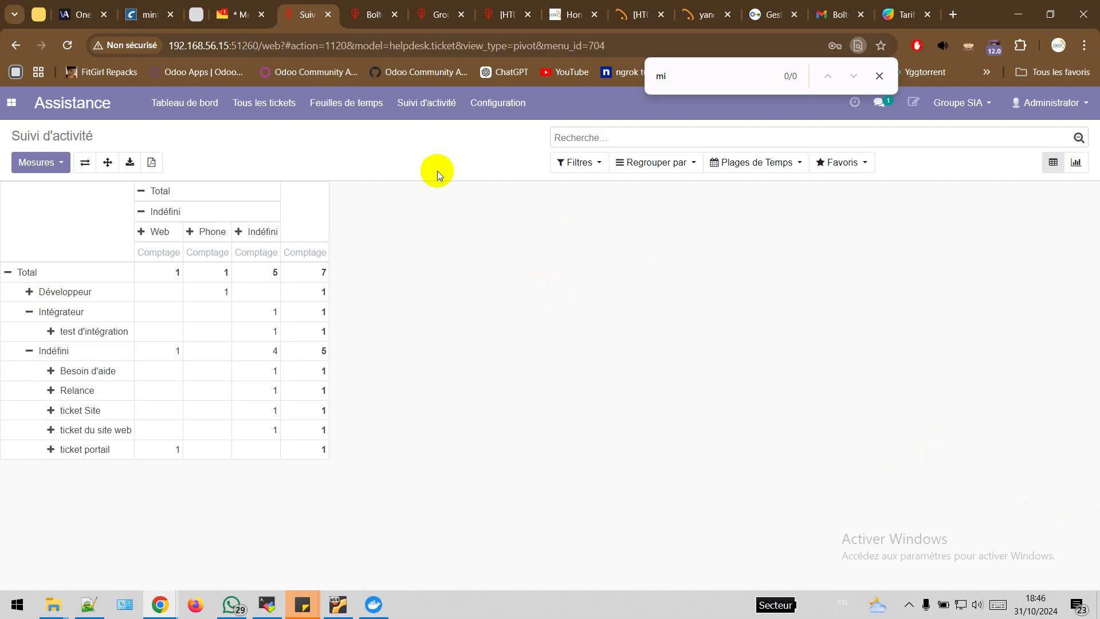
click(366, 16)
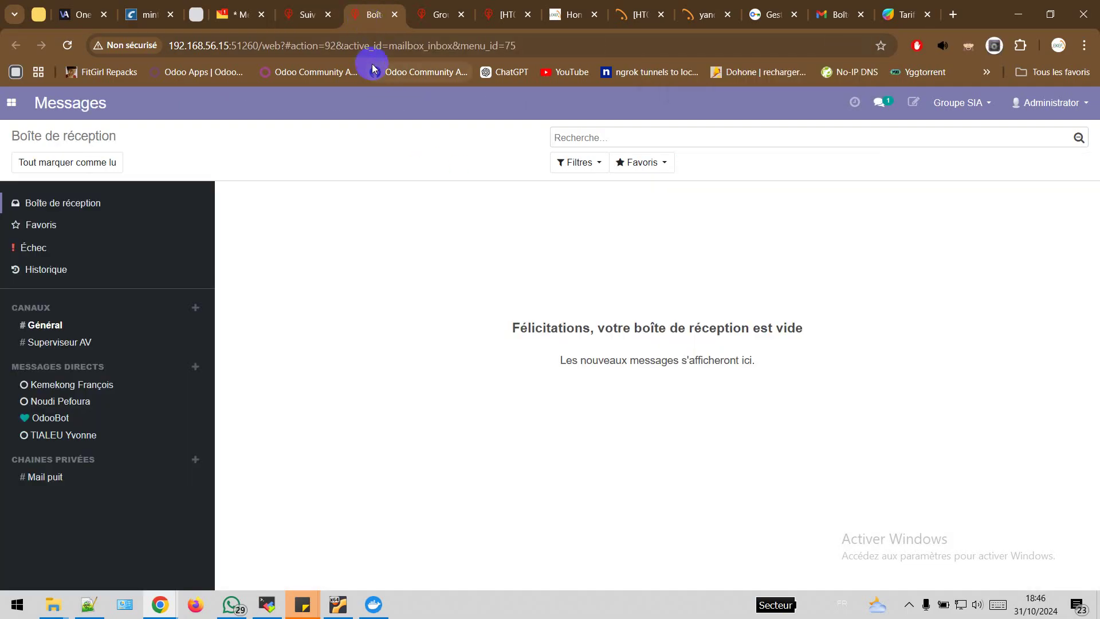
In Projet, open the tickets of project Odoo ERP SIA and create a new ticket
click(11, 103)
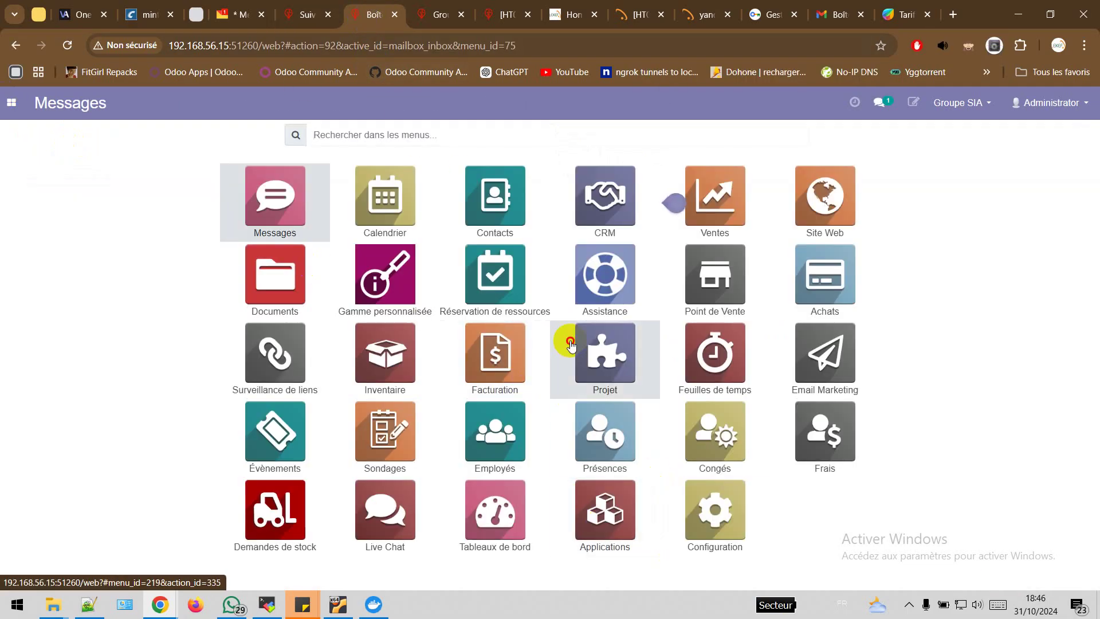
click(636, 397)
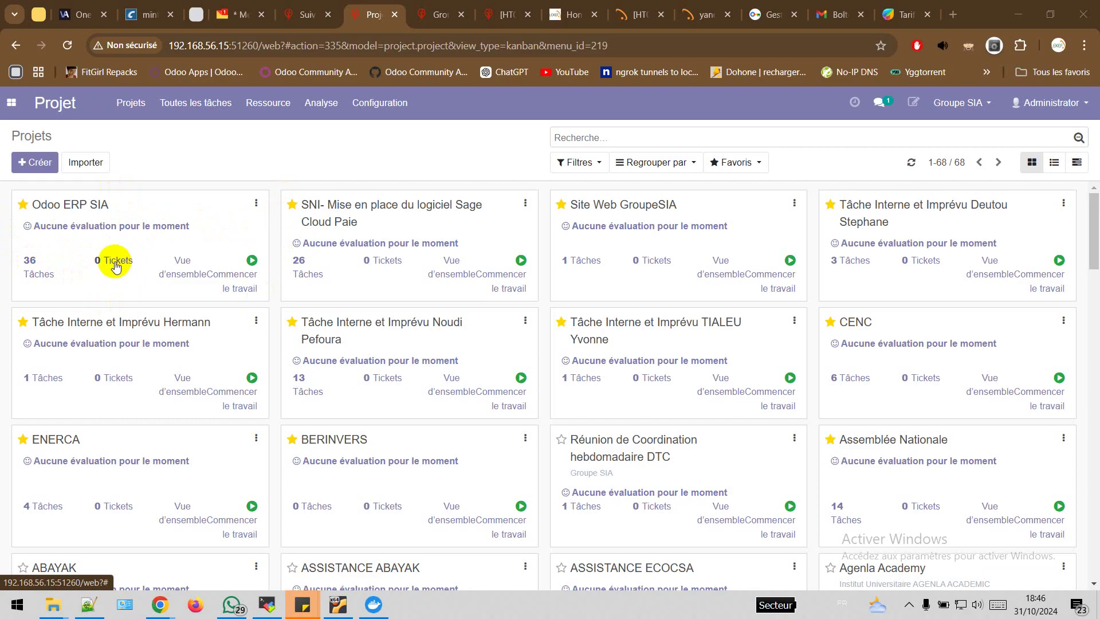
click(115, 265)
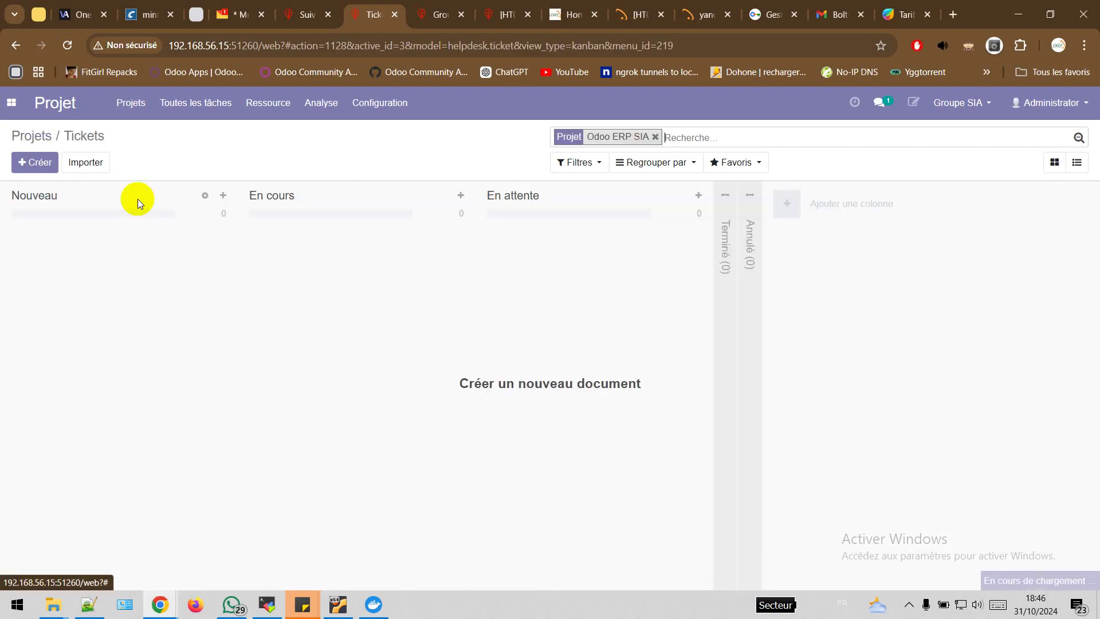
click(36, 162)
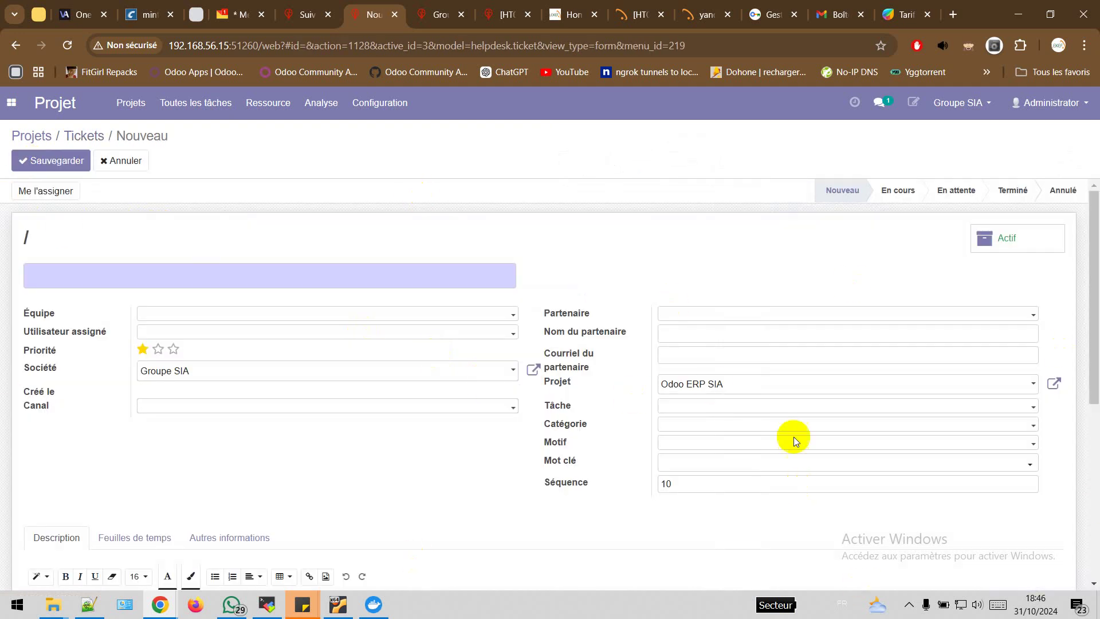
scroll(651, 386, down, 4)
scroll(651, 387, up, 4)
scroll(728, 390, down, 2)
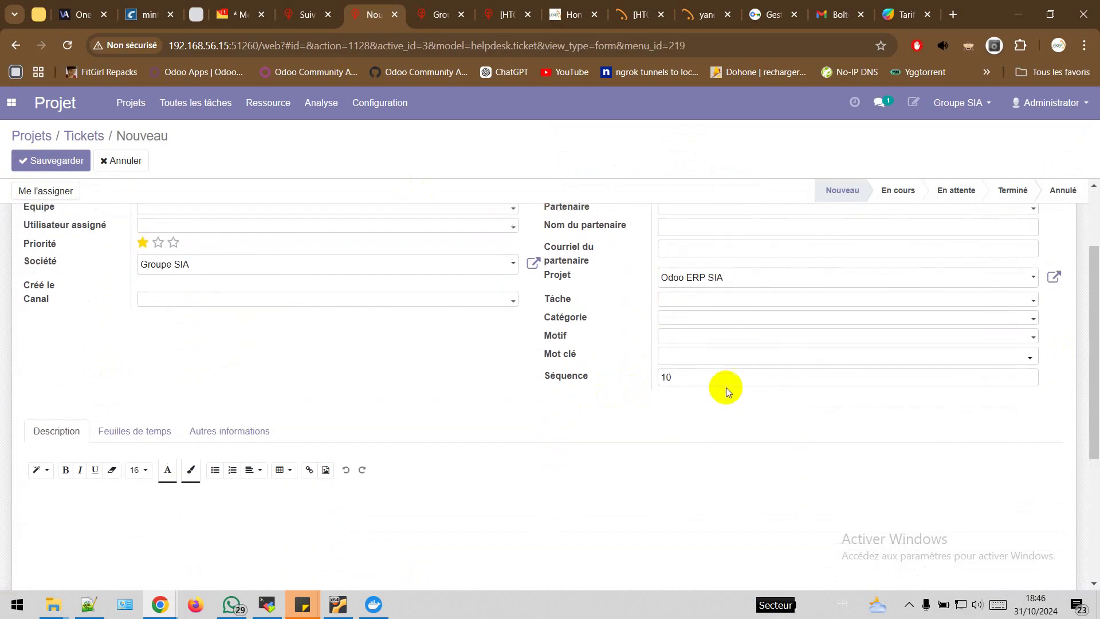
scroll(727, 388, up, 2)
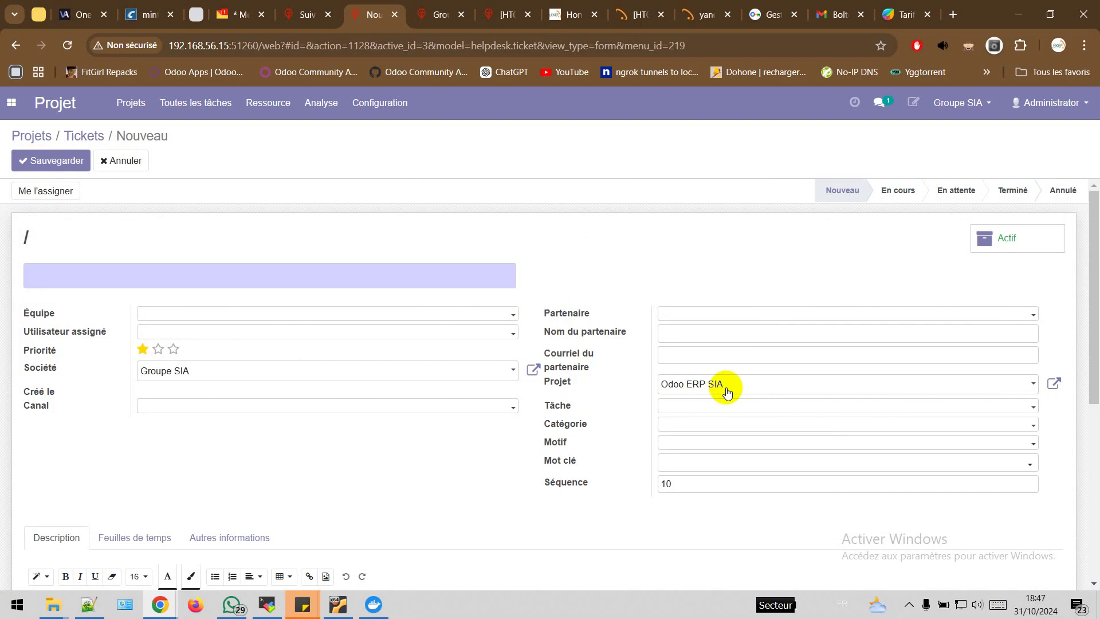